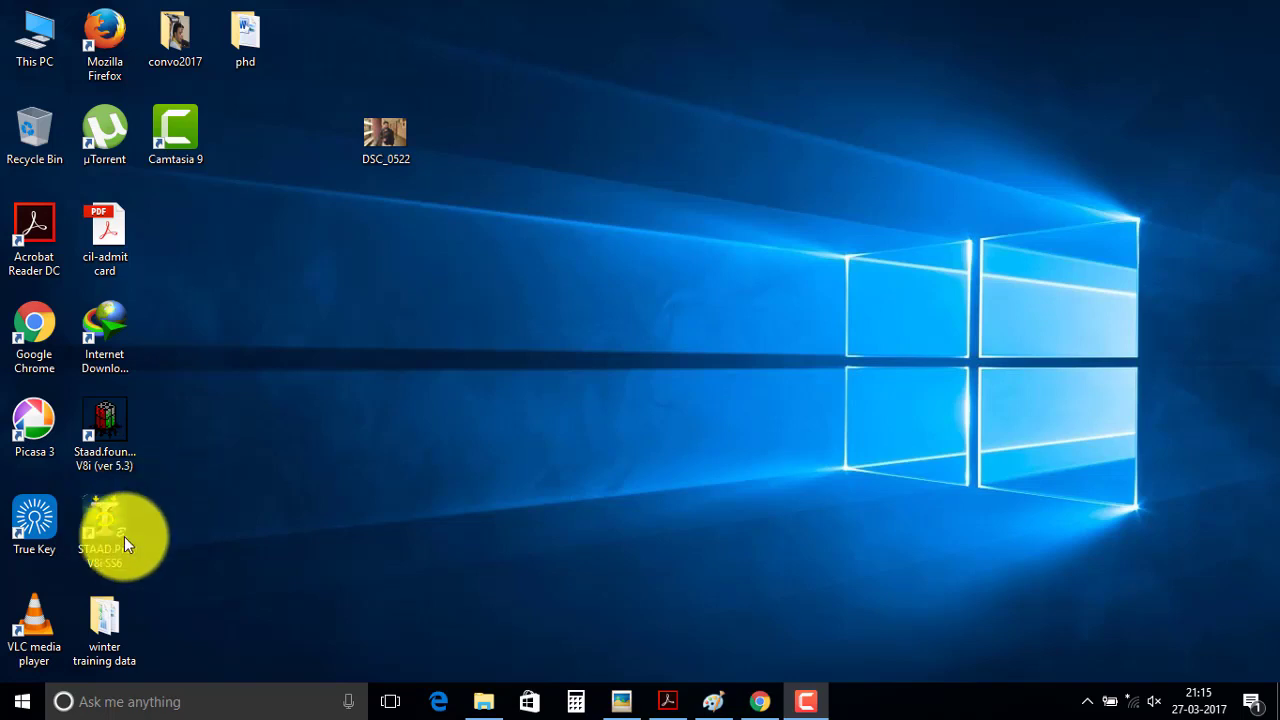
- Launch STAAD.Pro V8i SS6 from its desktop shortcut with administrator rights
right_click(113, 534)
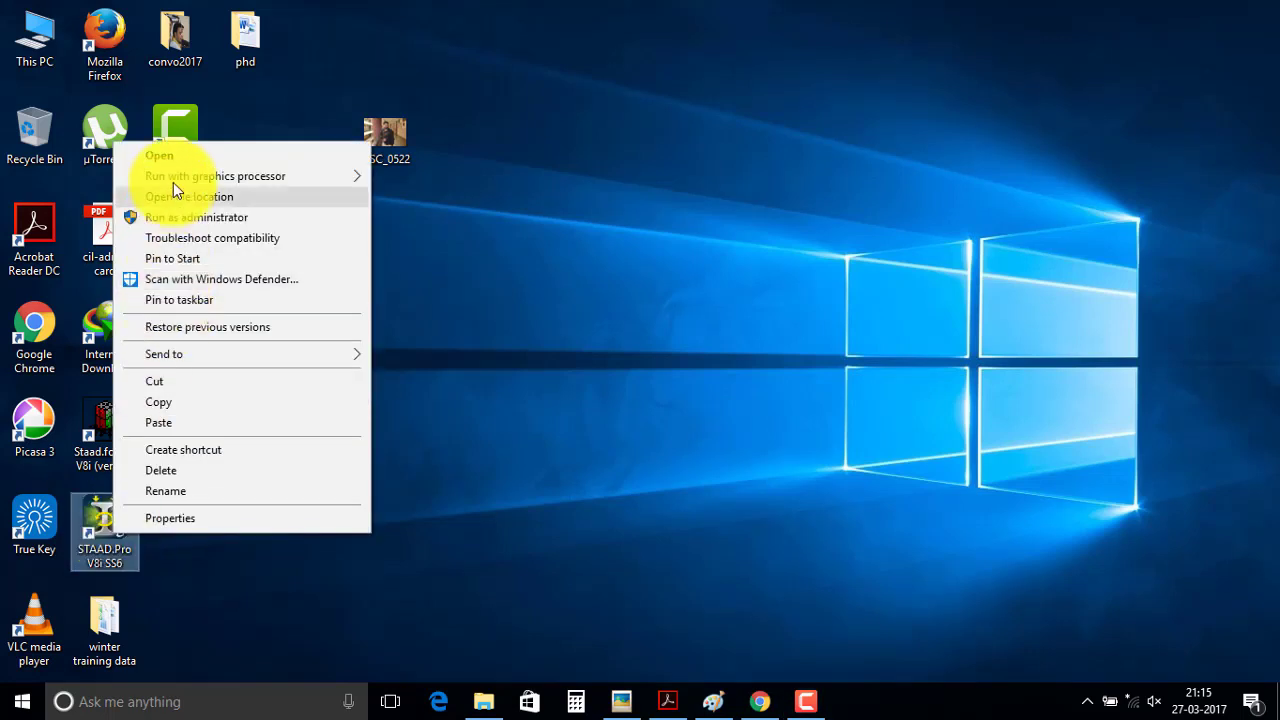
click(173, 211)
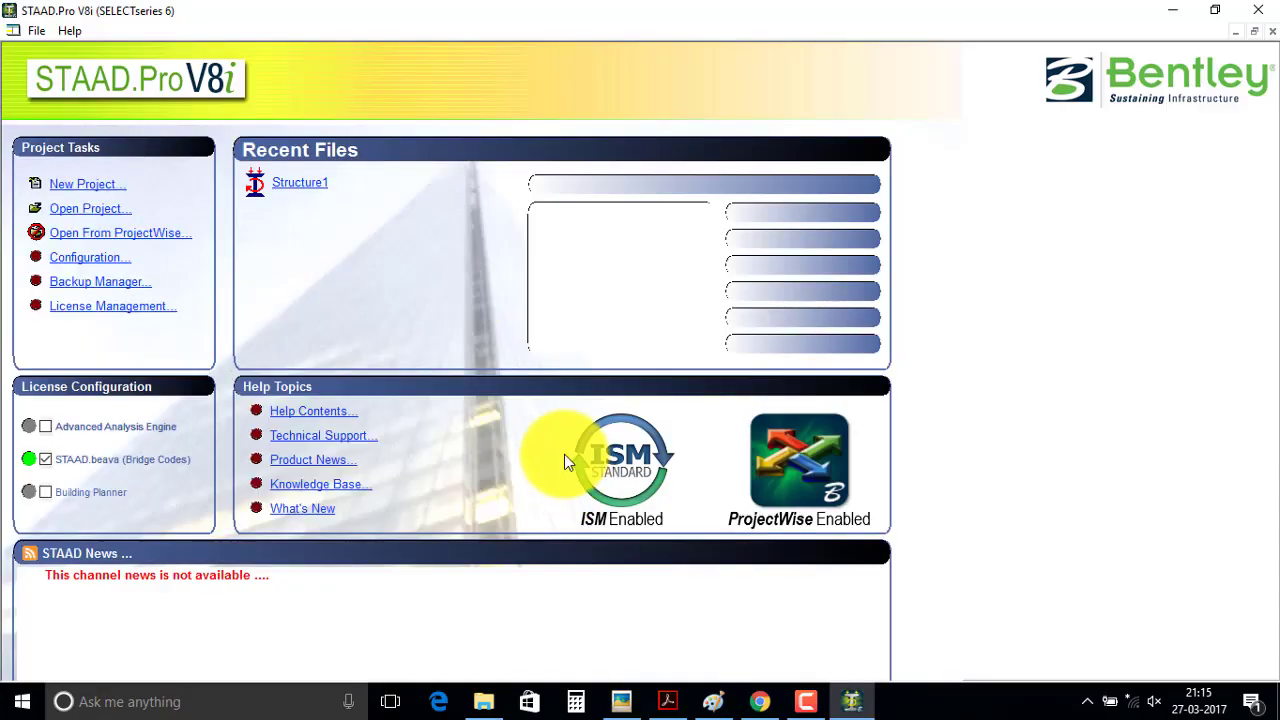
- Create a new Space project named 'circular Stair' in Meter and KiloNewton units
click(63, 192)
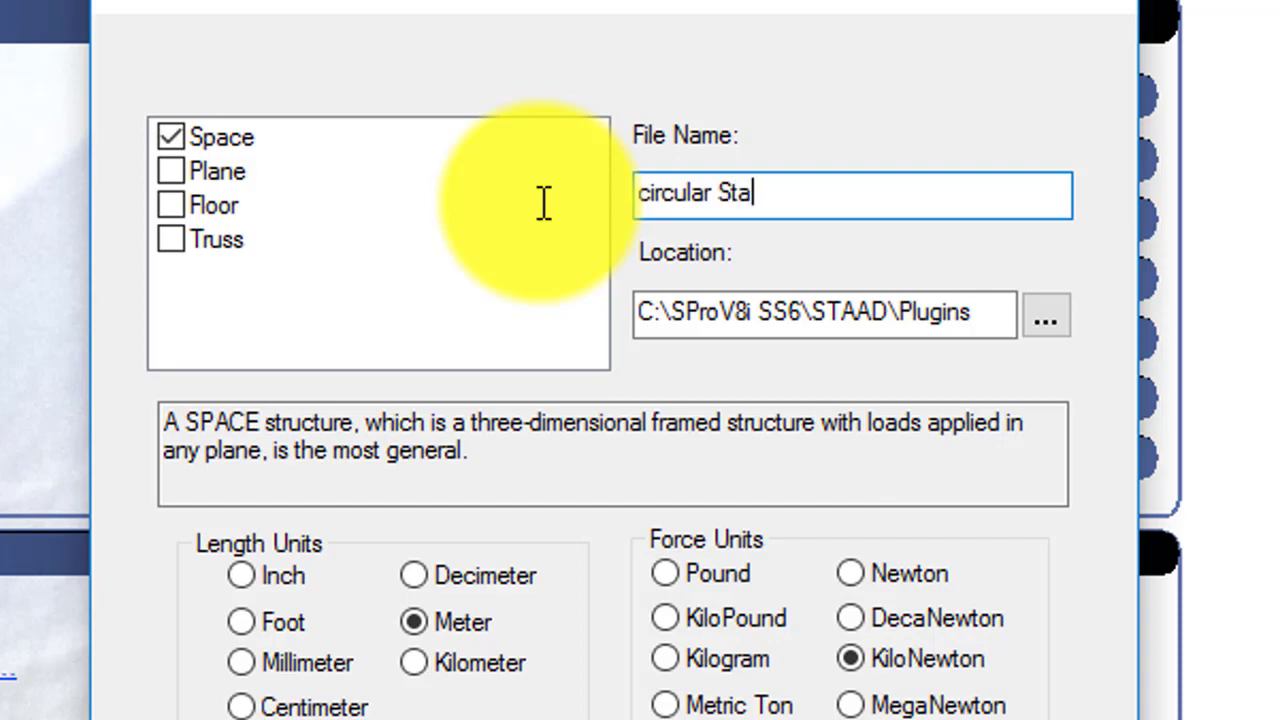
text(ir)
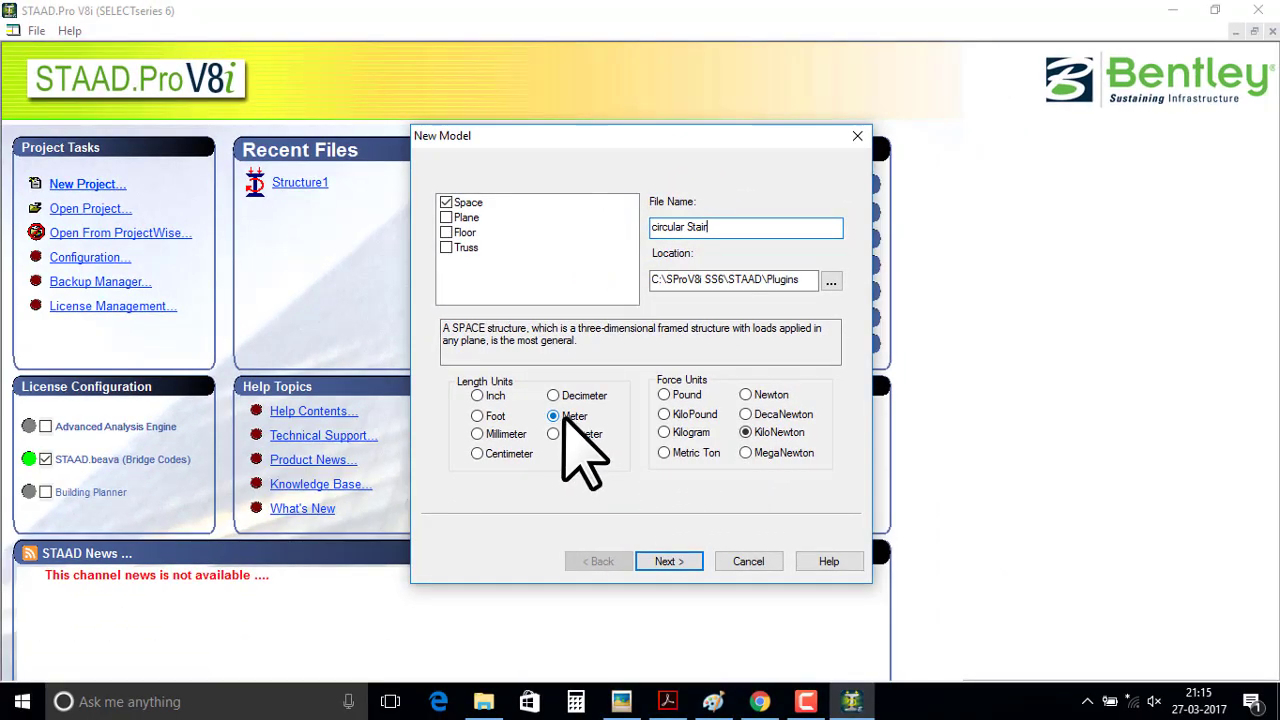
click(668, 561)
click(668, 561)
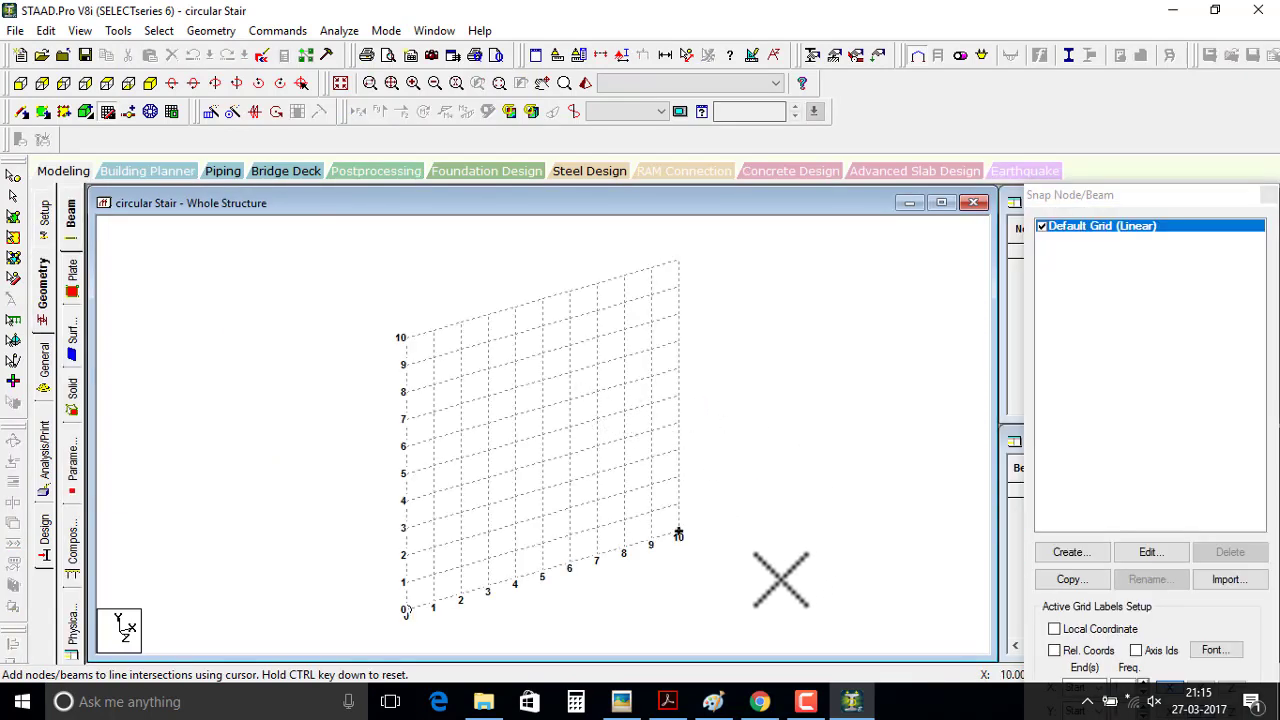
- Switch the default grid to the X-Z plane and draw a beam from grid 0 to 3
click(107, 85)
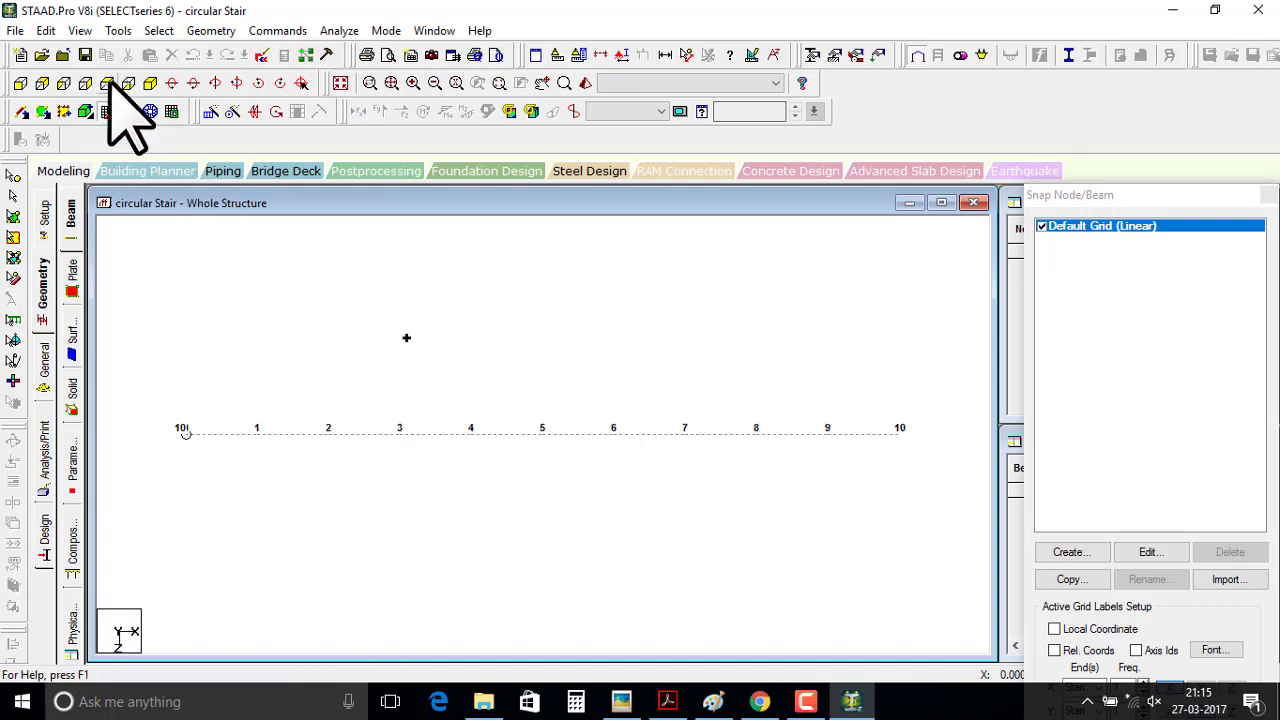
click(1150, 552)
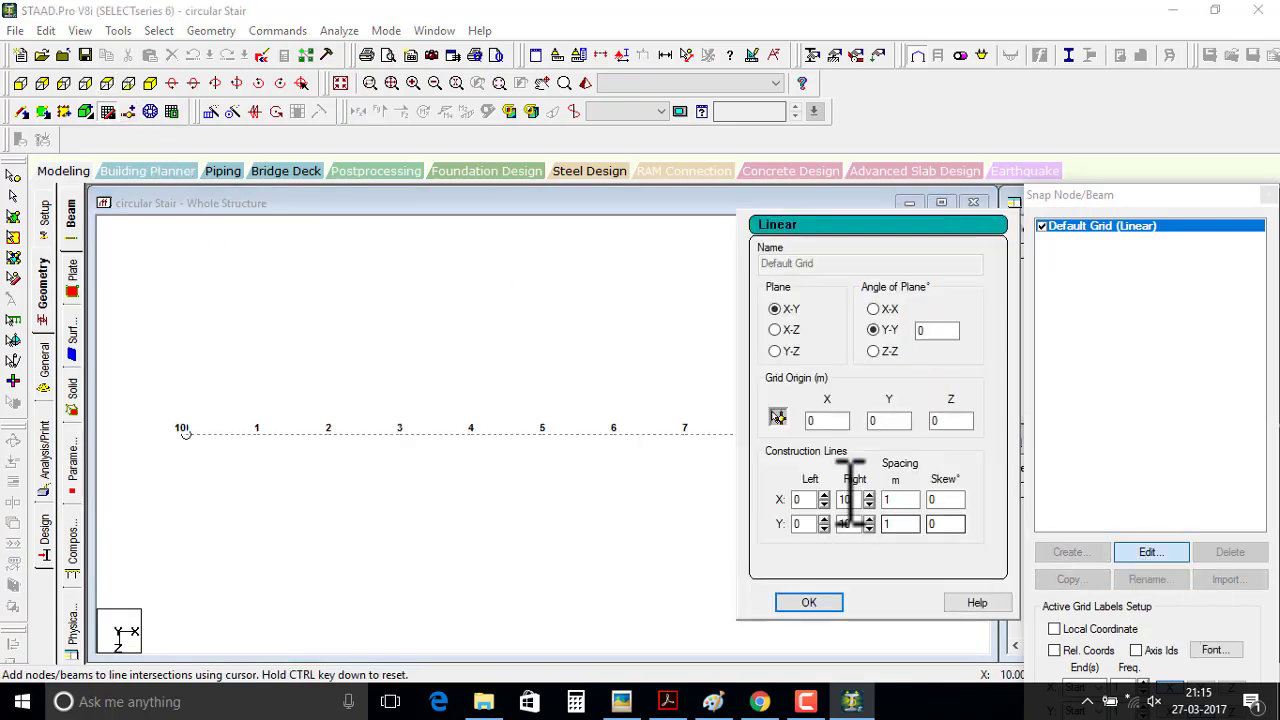
click(776, 330)
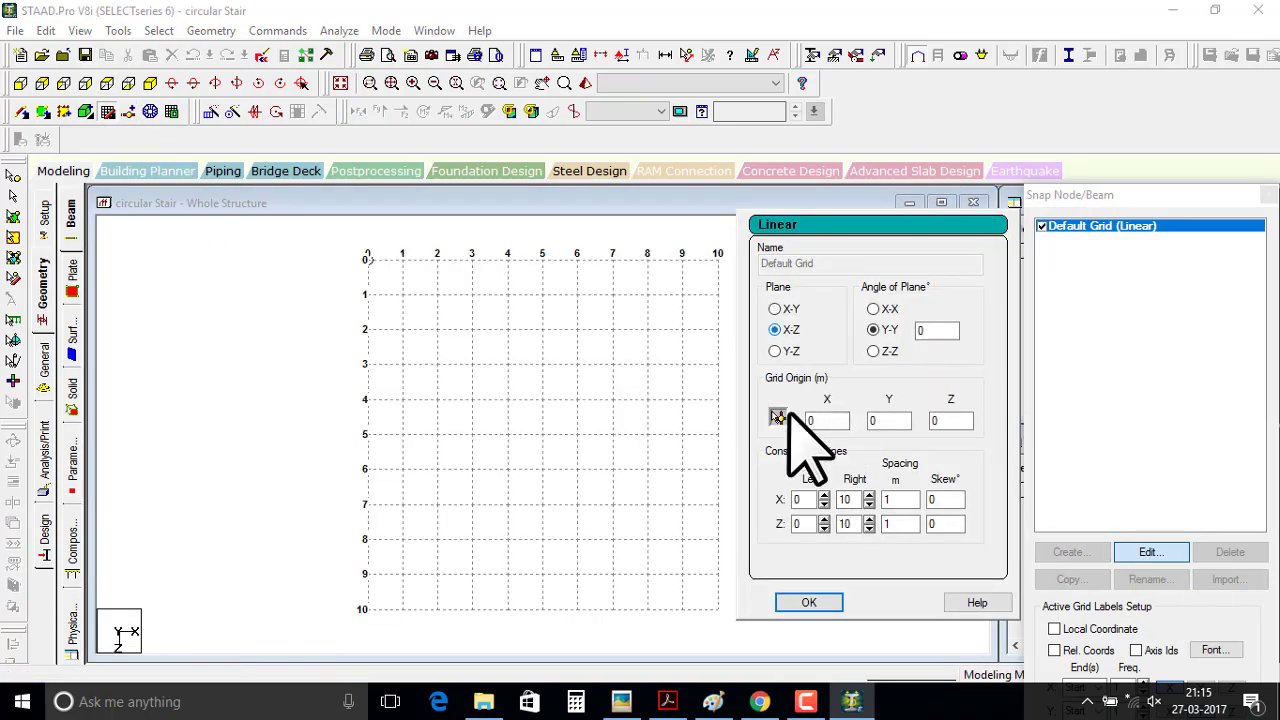
click(810, 602)
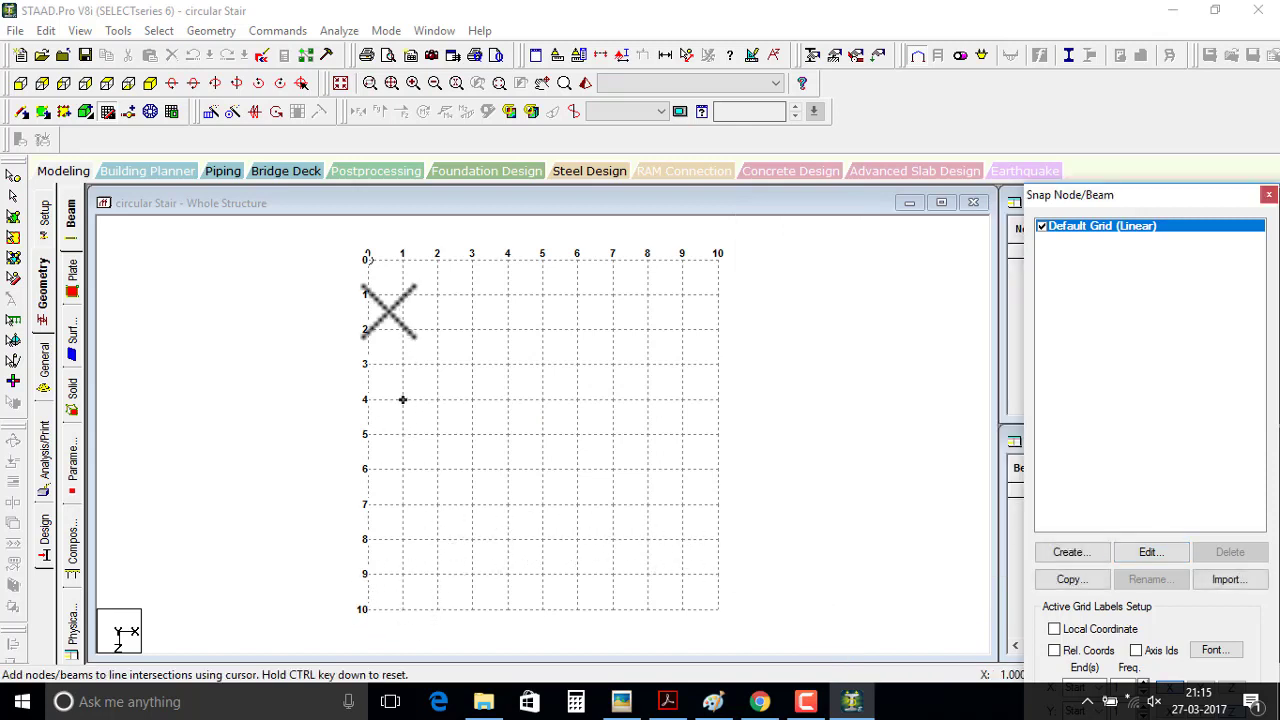
click(375, 256)
click(471, 259)
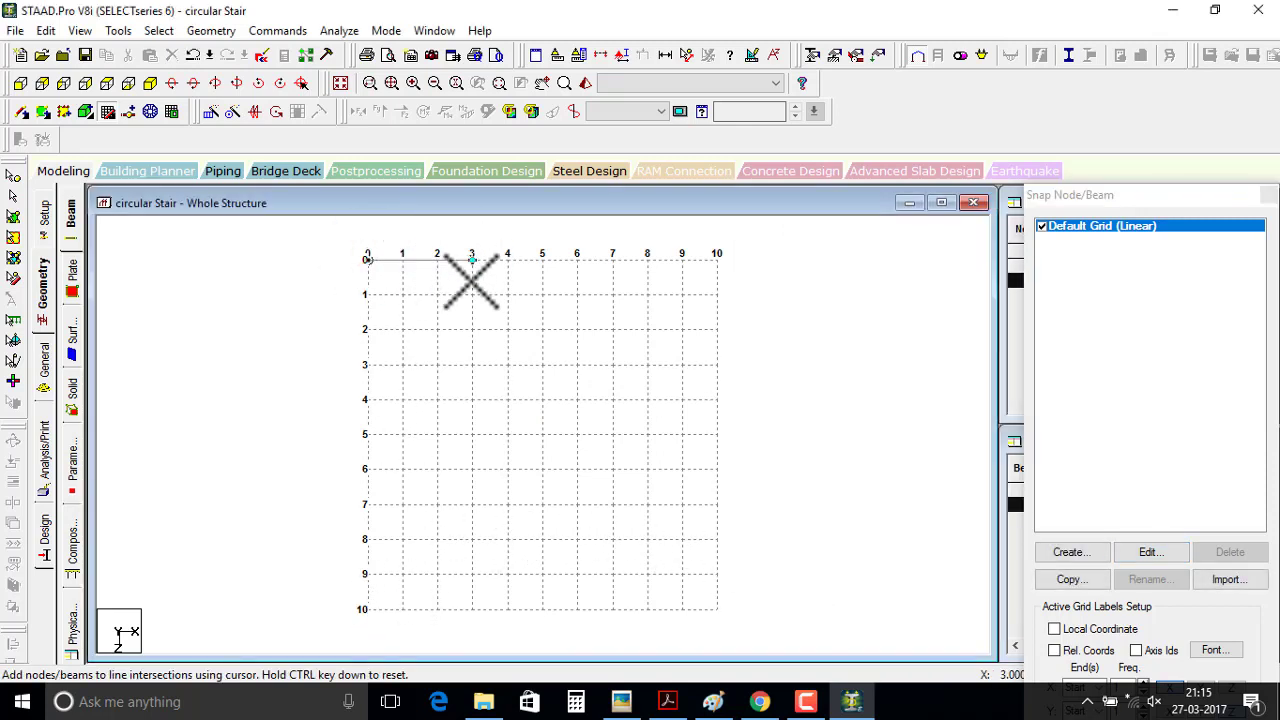
click(1268, 195)
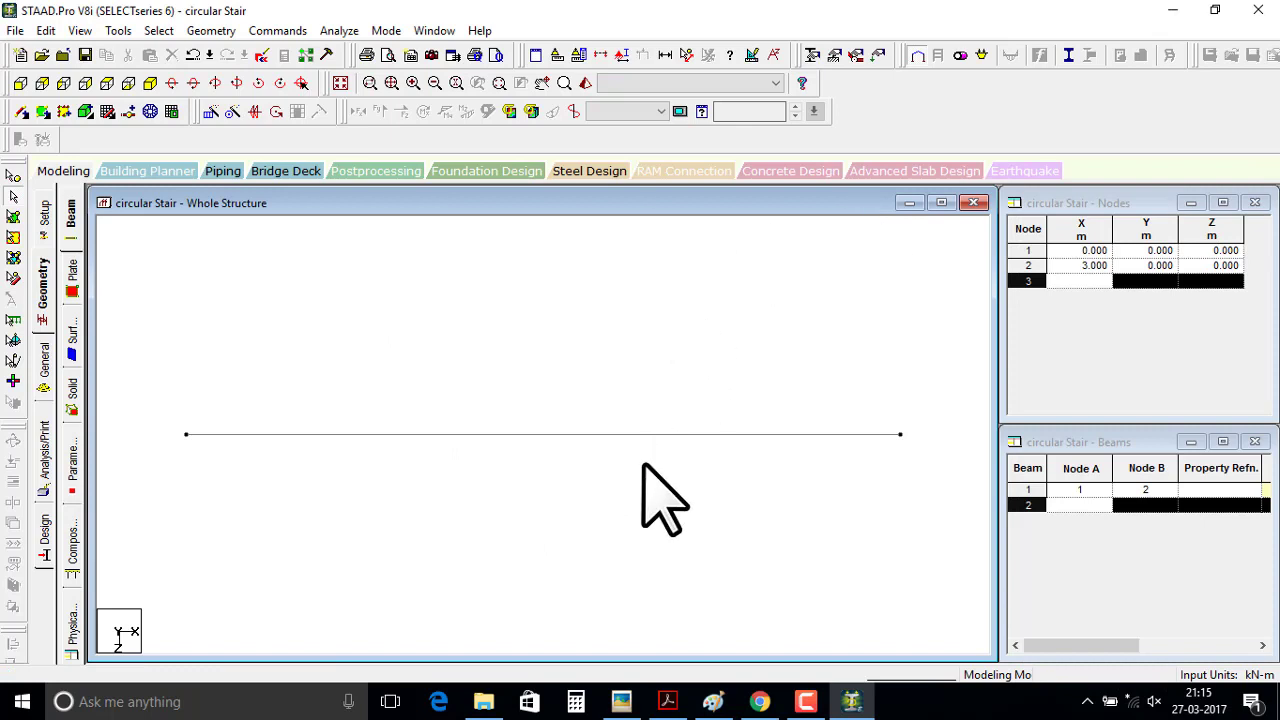
- Measure the beam's 3 m length between its two nodes, then select the beam
click(687, 54)
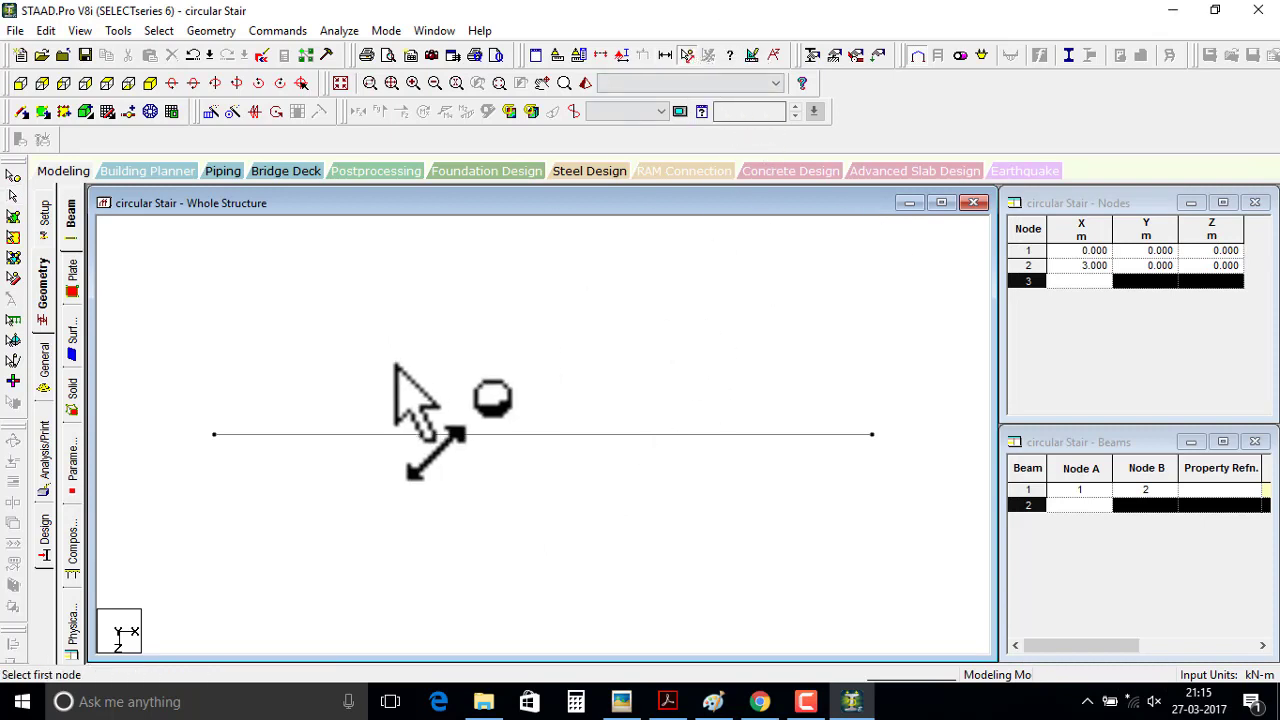
click(216, 436)
click(872, 435)
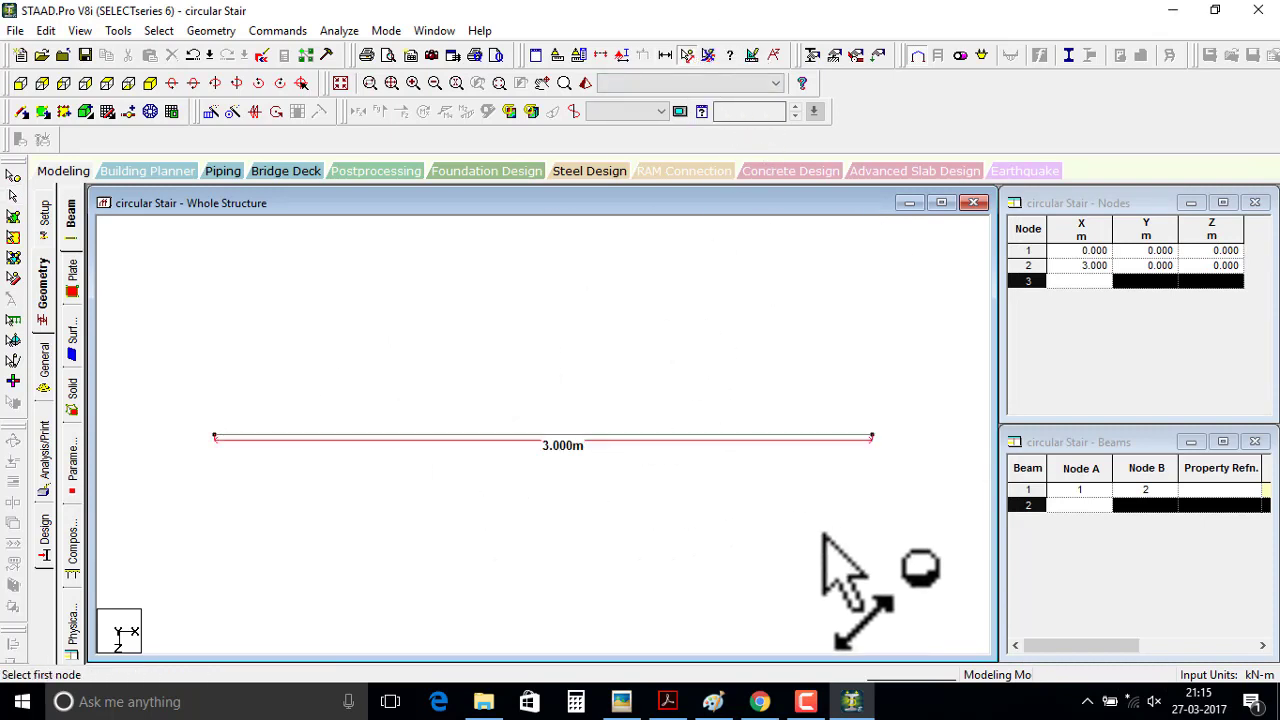
click(708, 54)
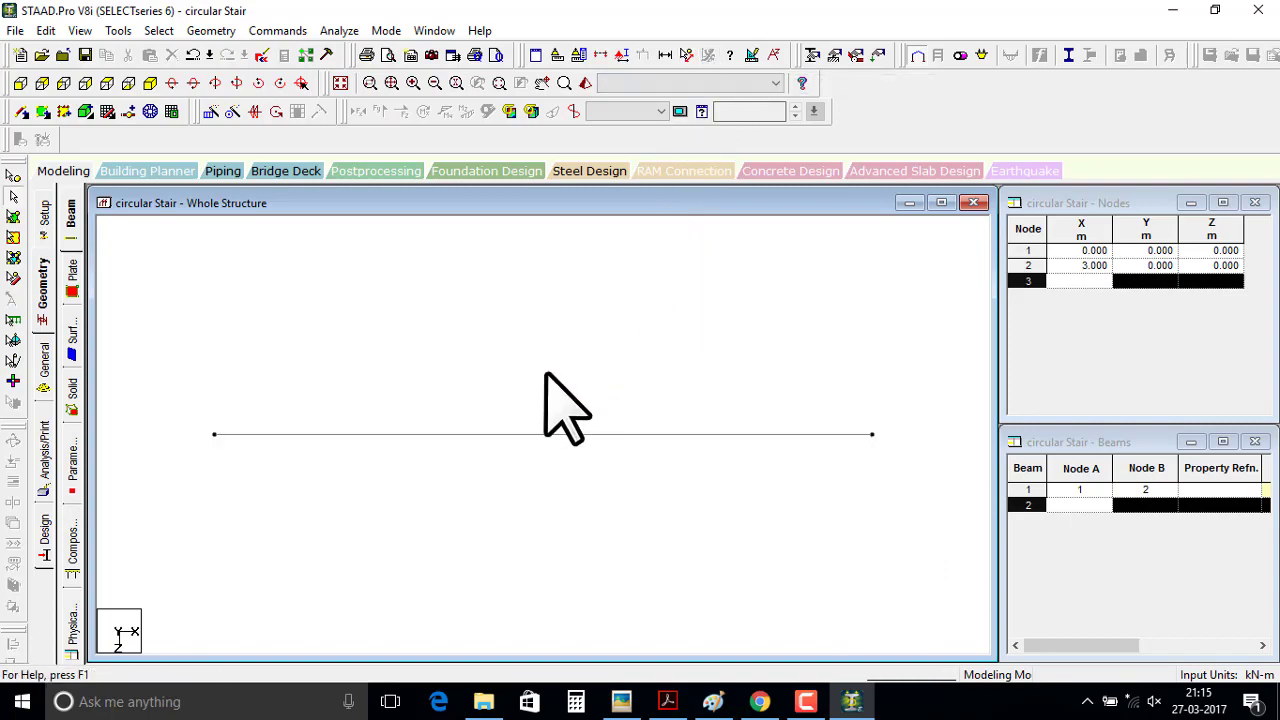
click(510, 435)
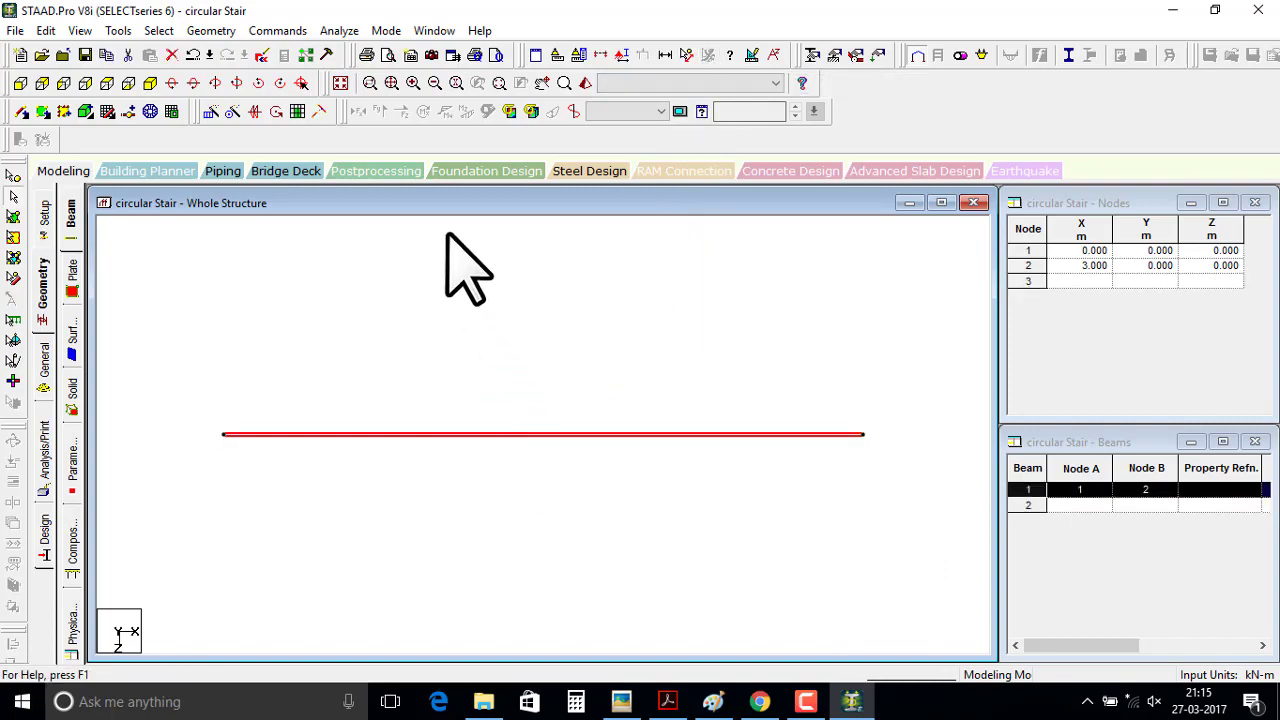
- Circular-repeat the beam 15° in 1 step about node 1, then view it isometrically
click(233, 111)
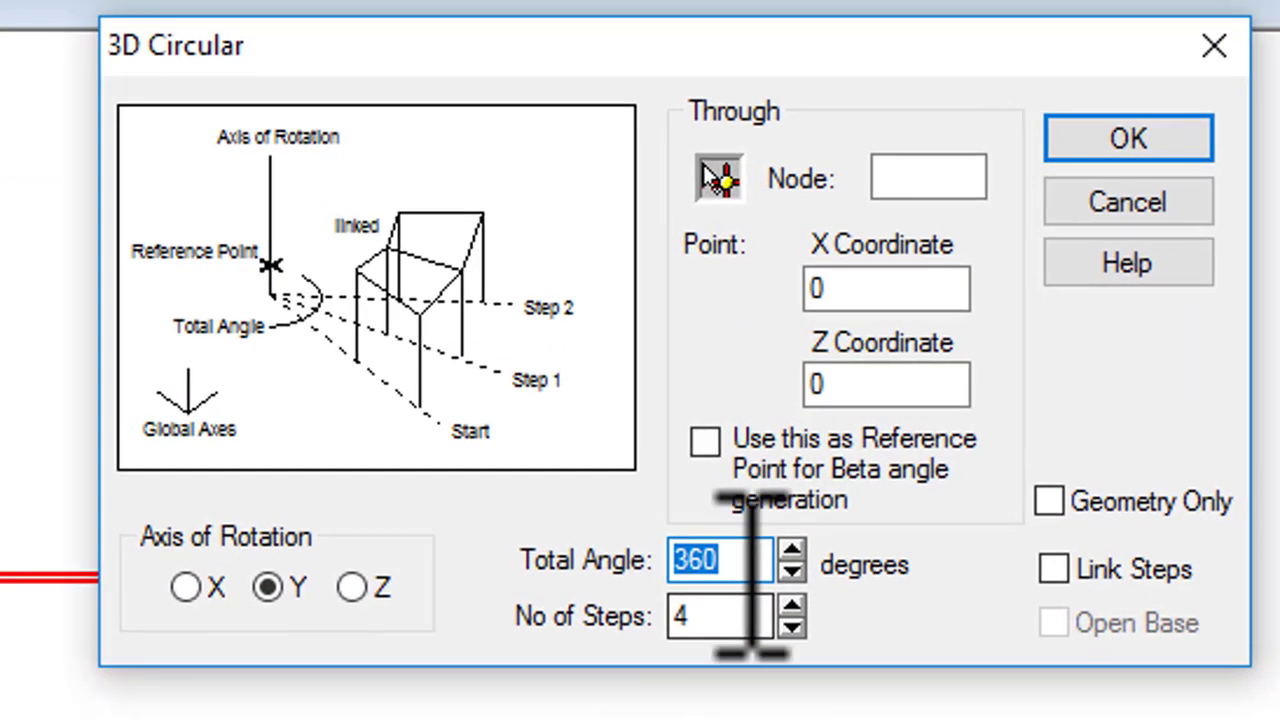
text(15)
key(Tab)
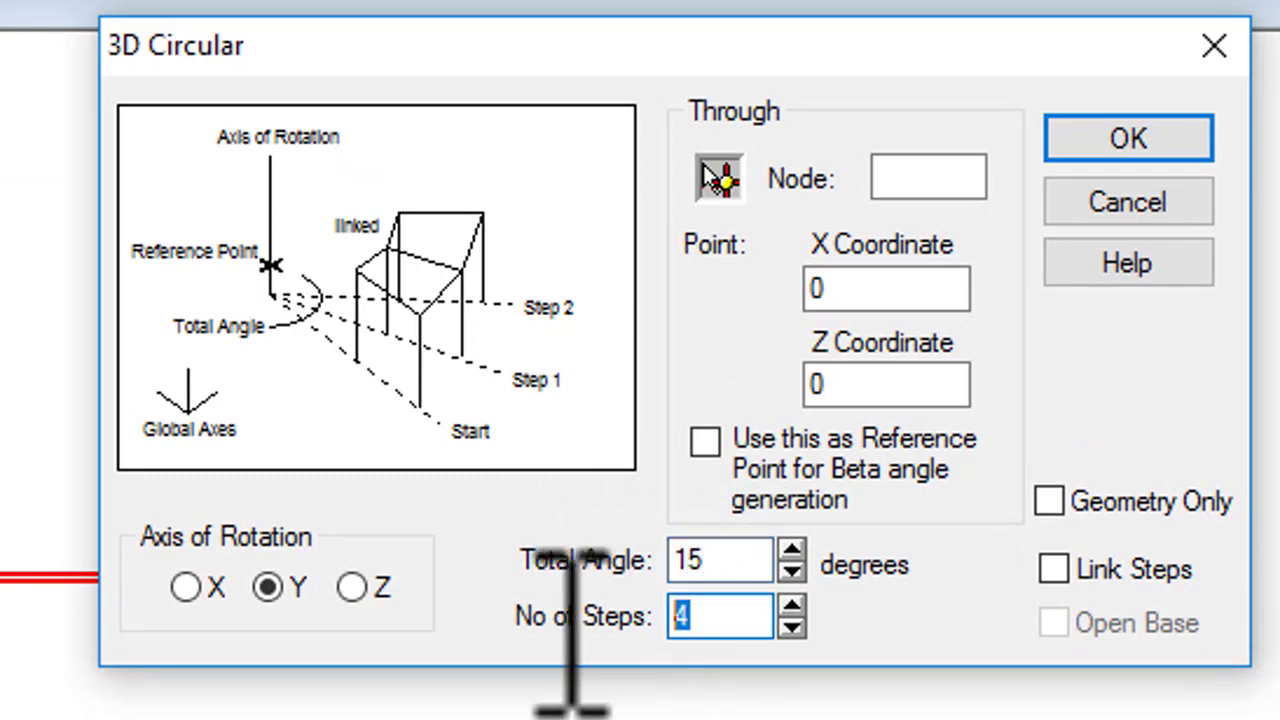
text(1)
click(716, 181)
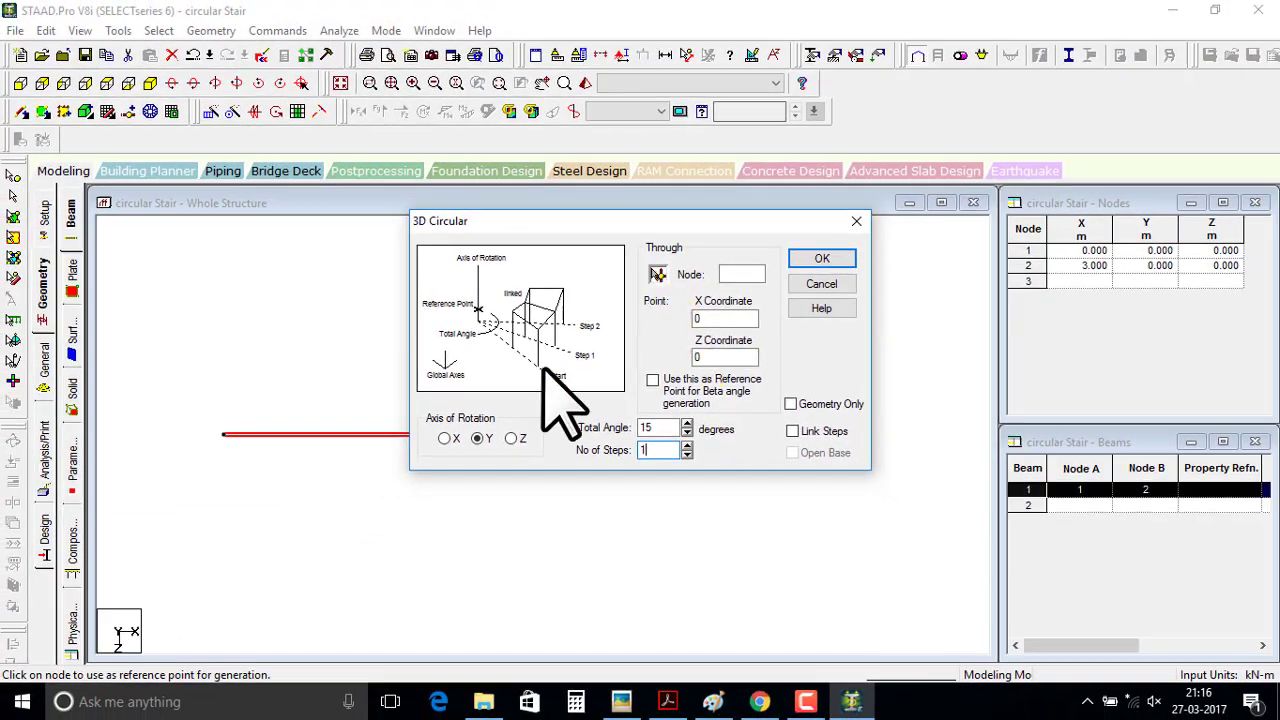
click(226, 434)
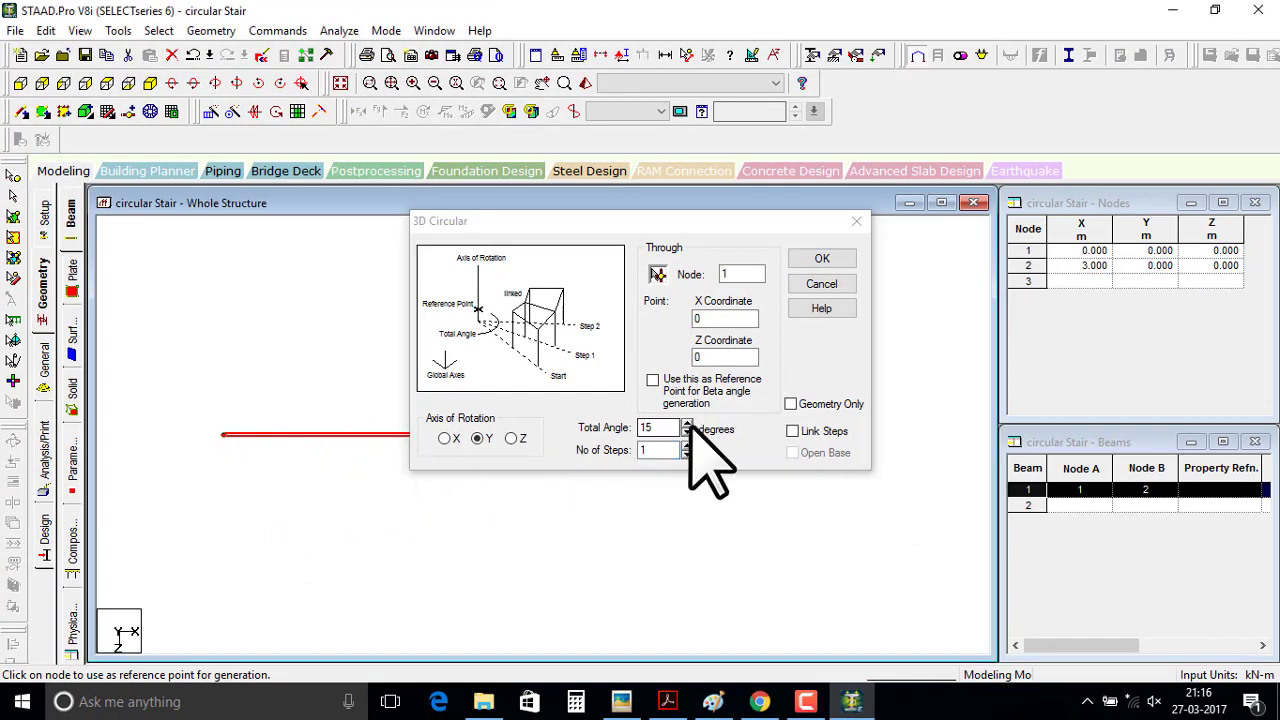
click(825, 260)
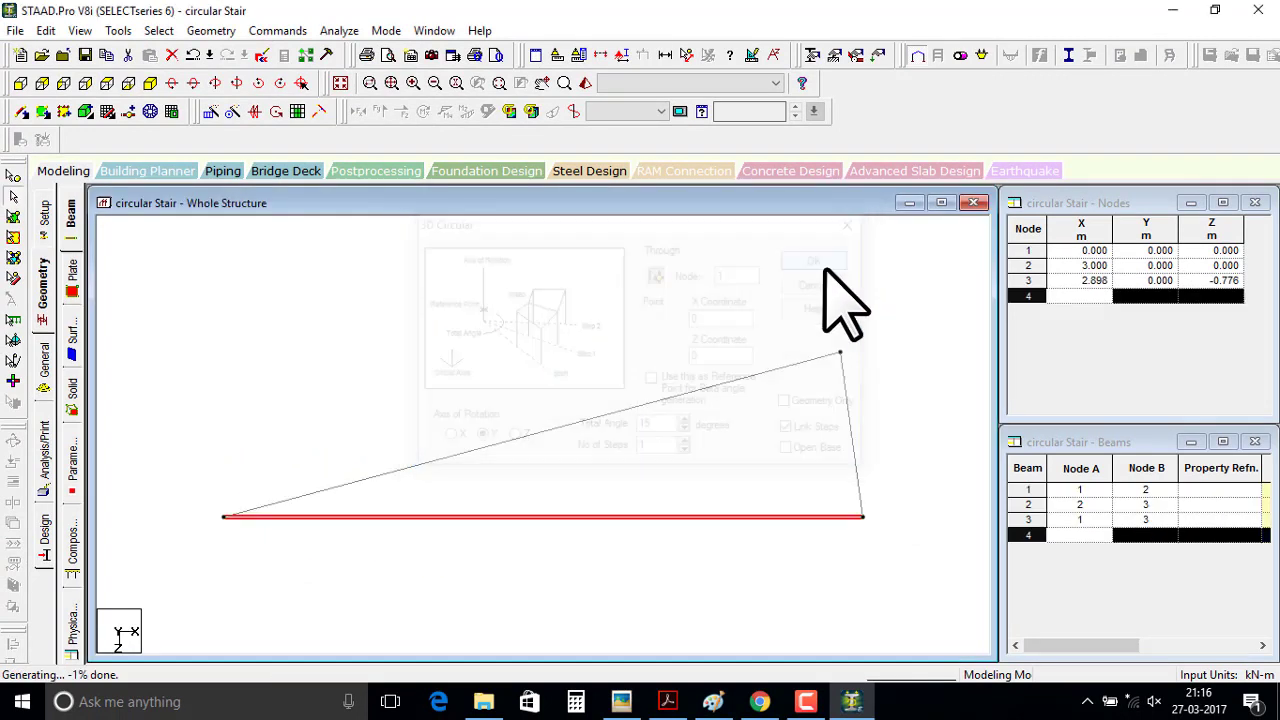
click(150, 83)
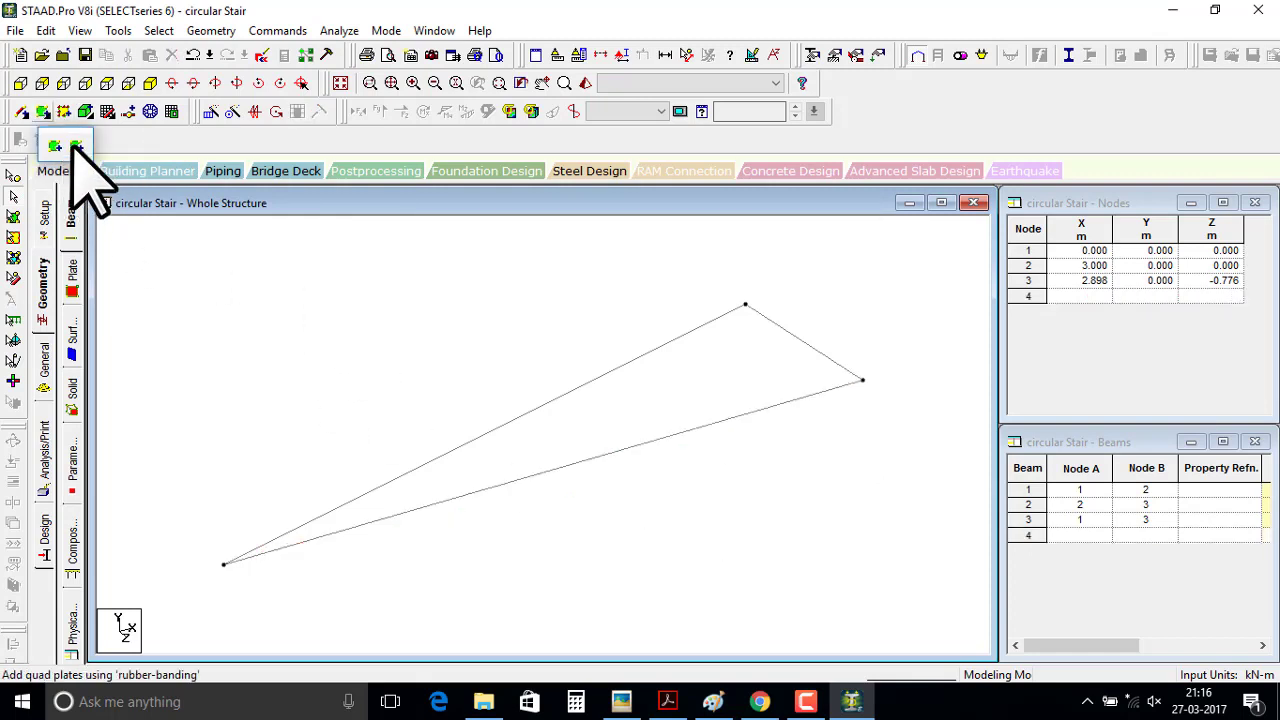
- Add a triangular plate through nodes 1, 2 and 3
click(75, 147)
click(224, 565)
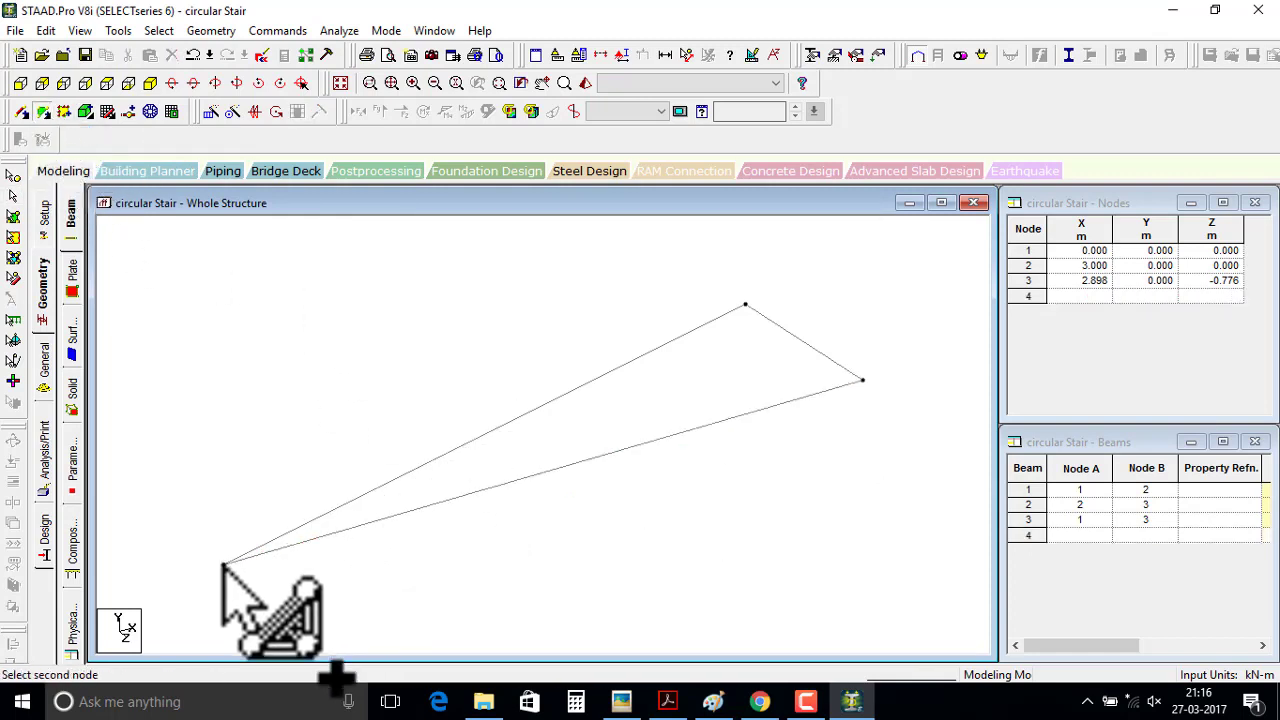
click(862, 380)
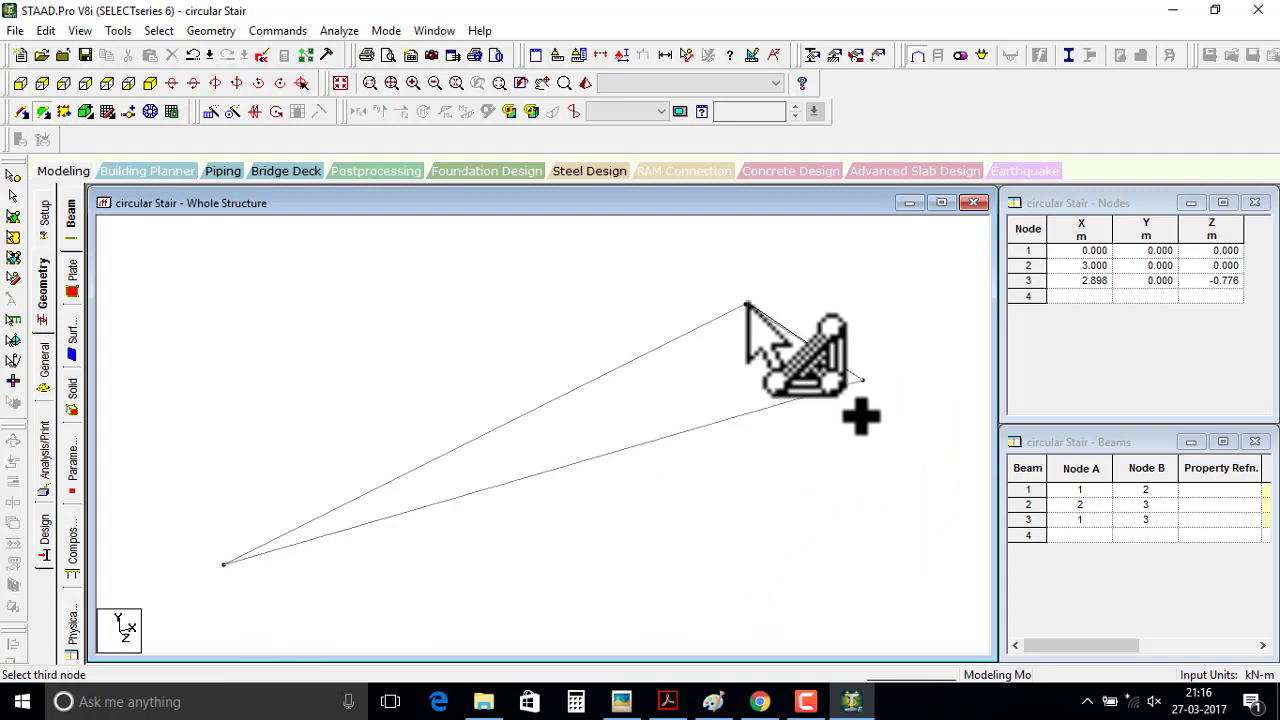
click(745, 304)
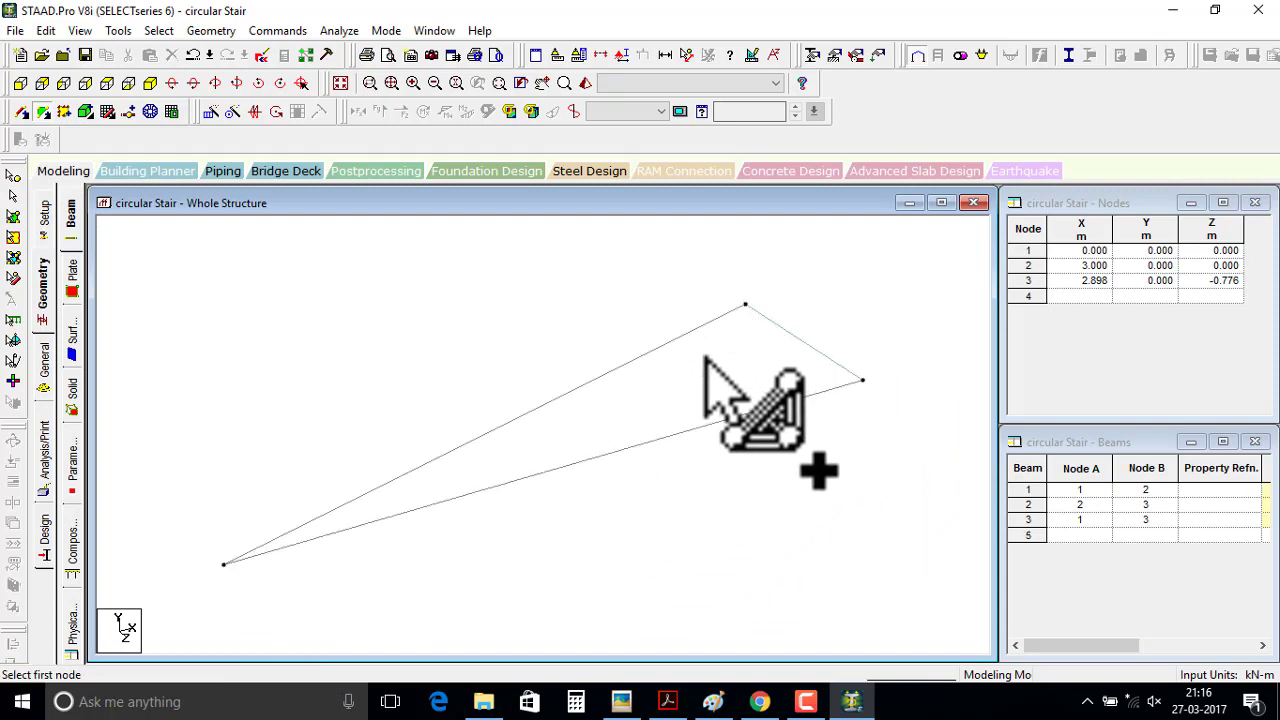
- Delete the three edge beams around the plate
click(12, 196)
drag(312, 281, 961, 590)
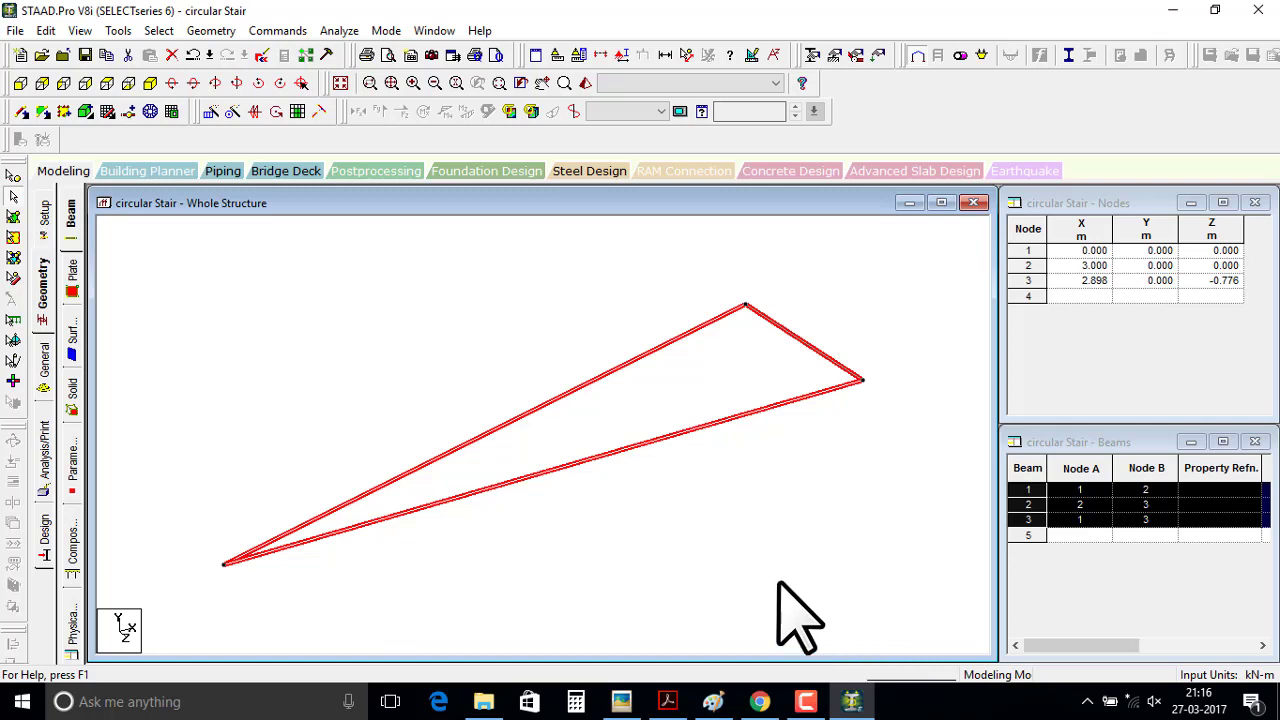
key(Delete)
key(Return)
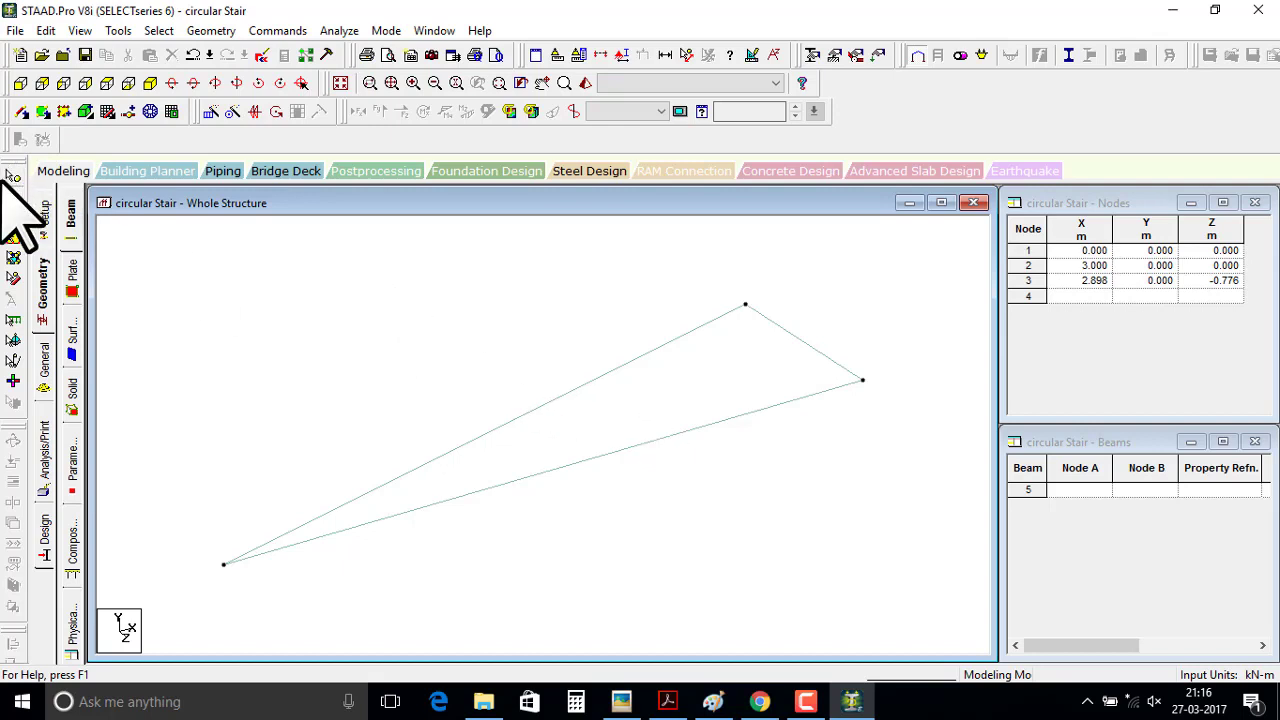
- Copy the triangular plate 15° about Y through node 1 in a single step
click(620, 416)
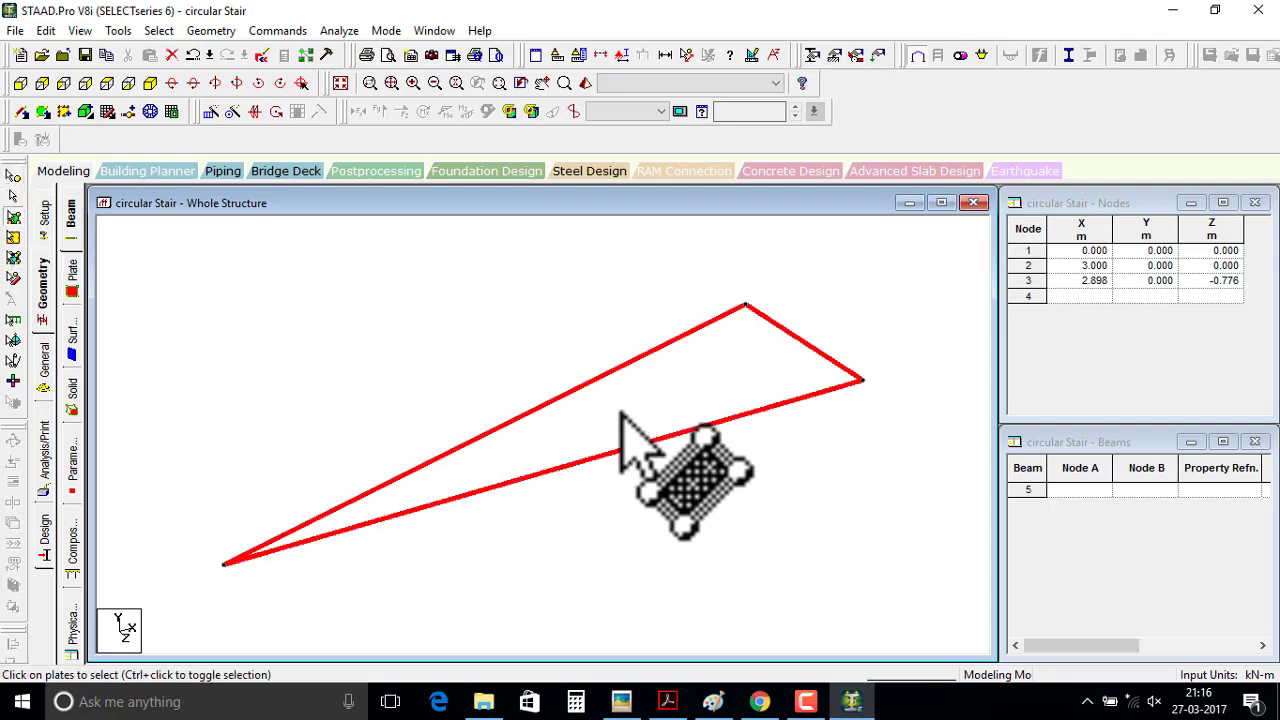
click(233, 112)
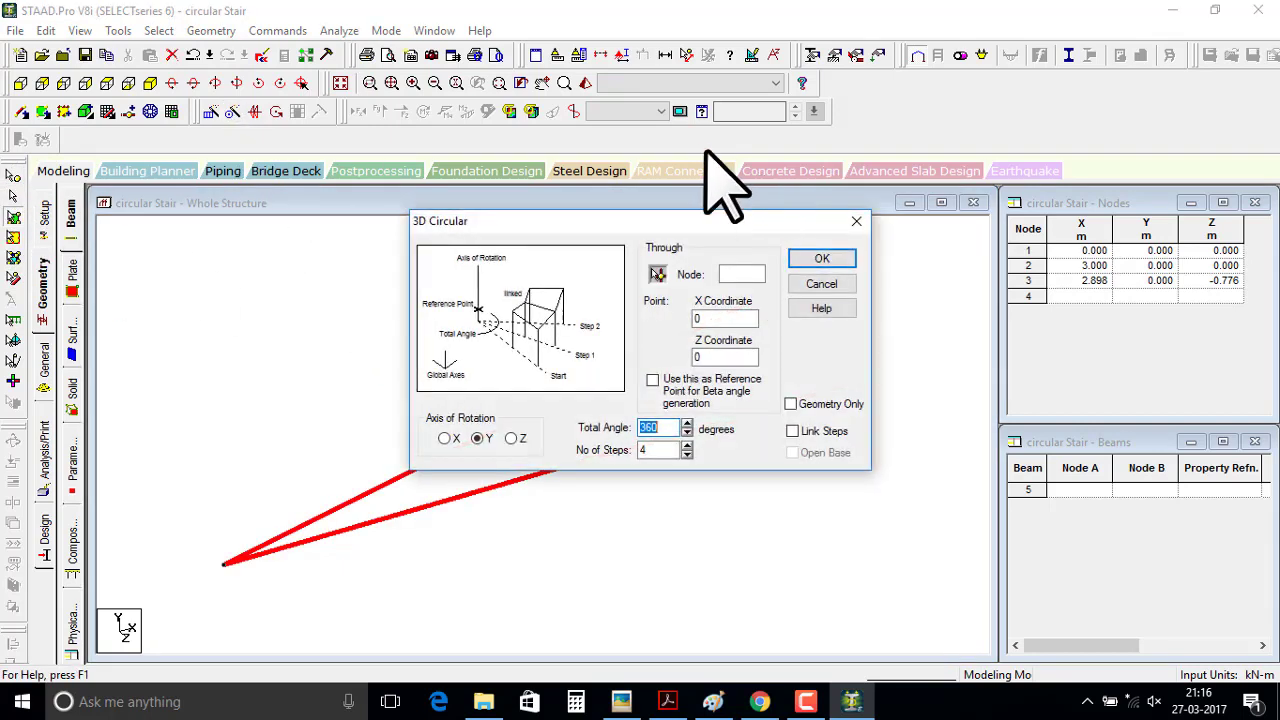
drag(845, 30, 849, 19)
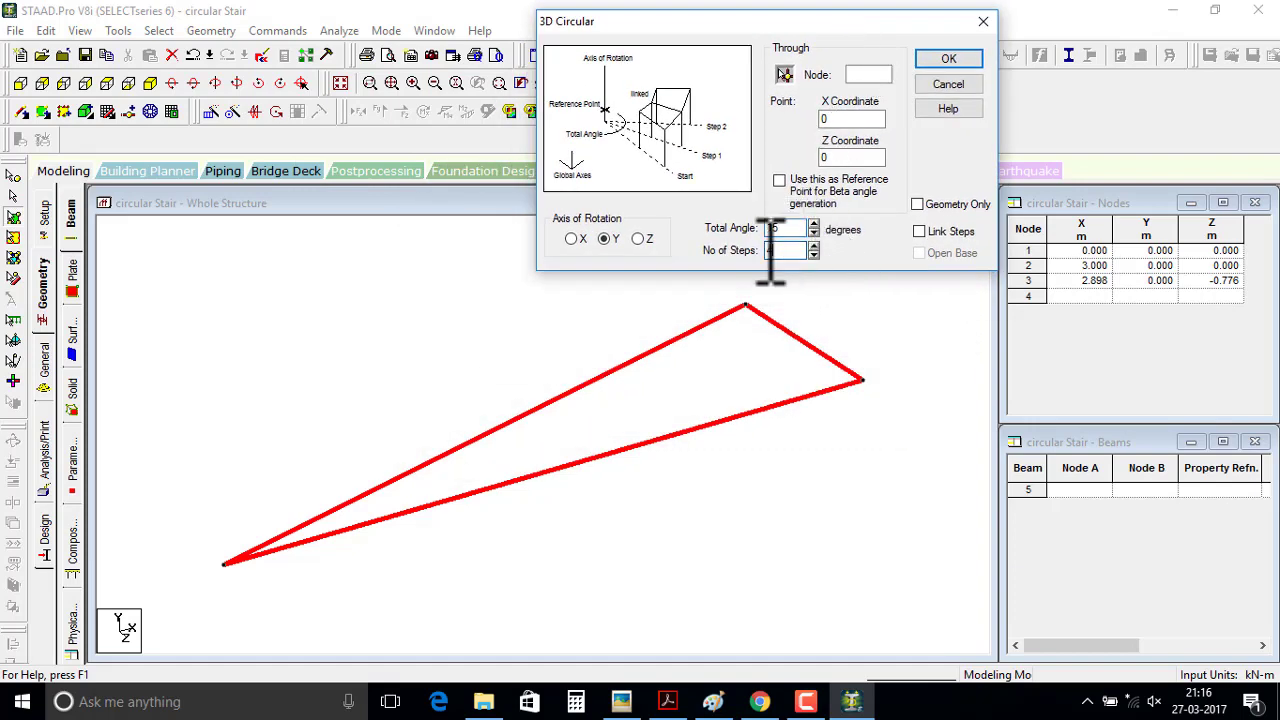
click(784, 74)
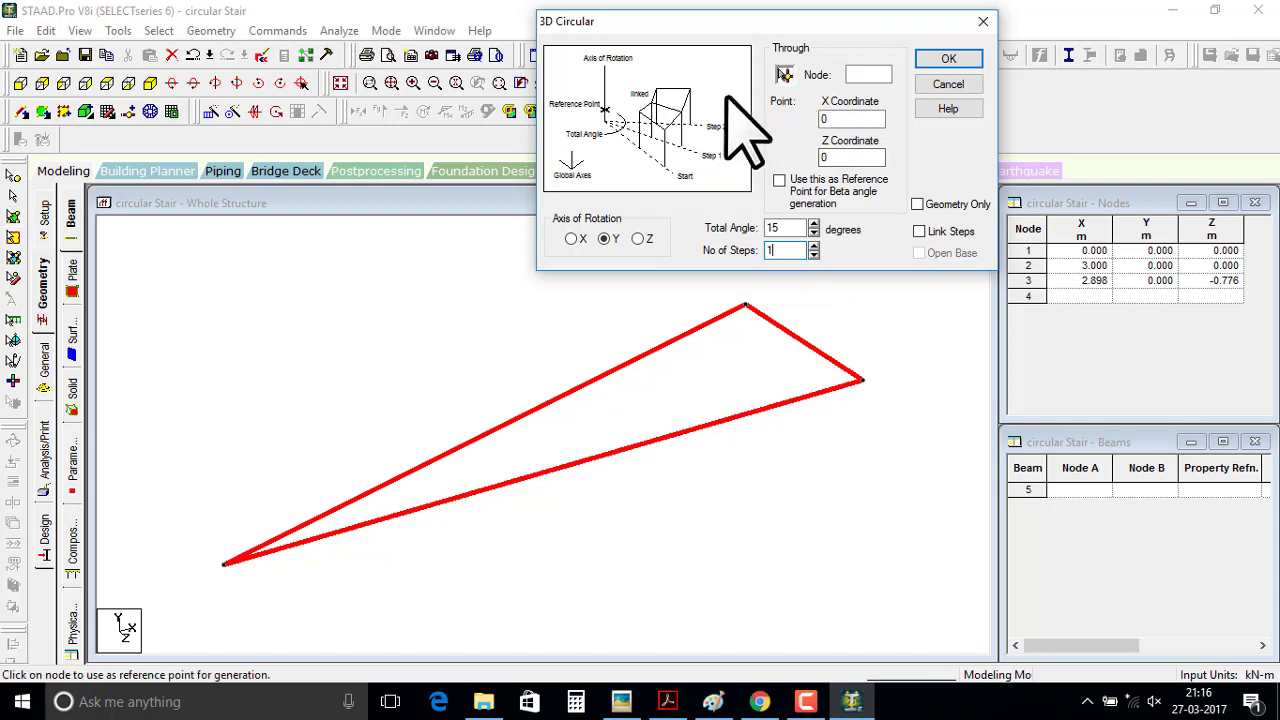
click(222, 564)
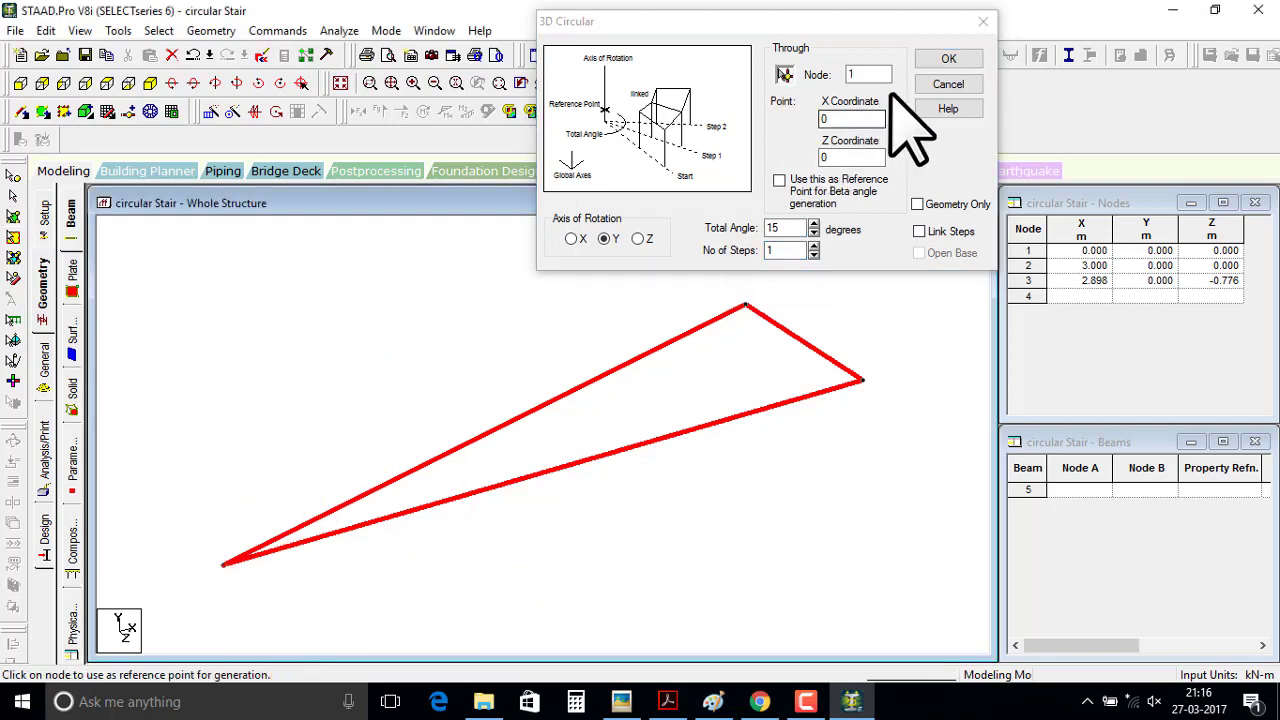
click(948, 59)
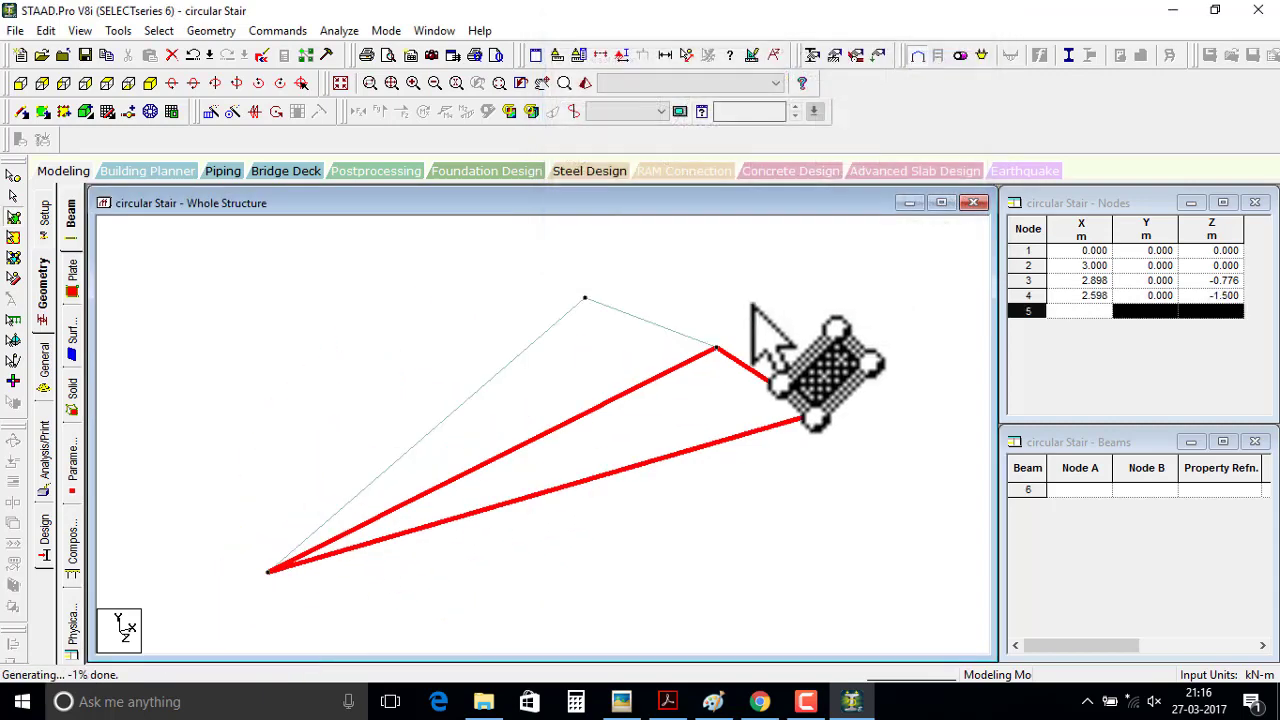
right_click(580, 383)
- Move the copied tread up 0.3 m in Y, accepting the member split
click(622, 472)
text(0.3)
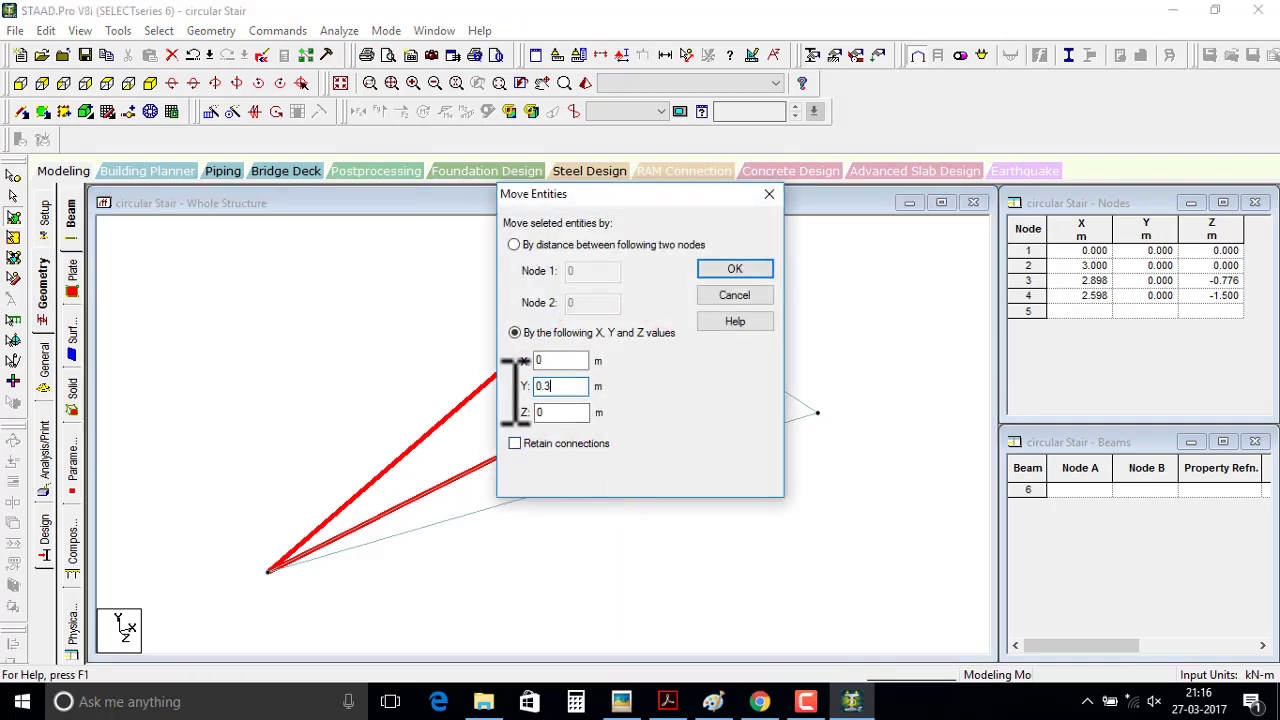
key(Return)
click(666, 396)
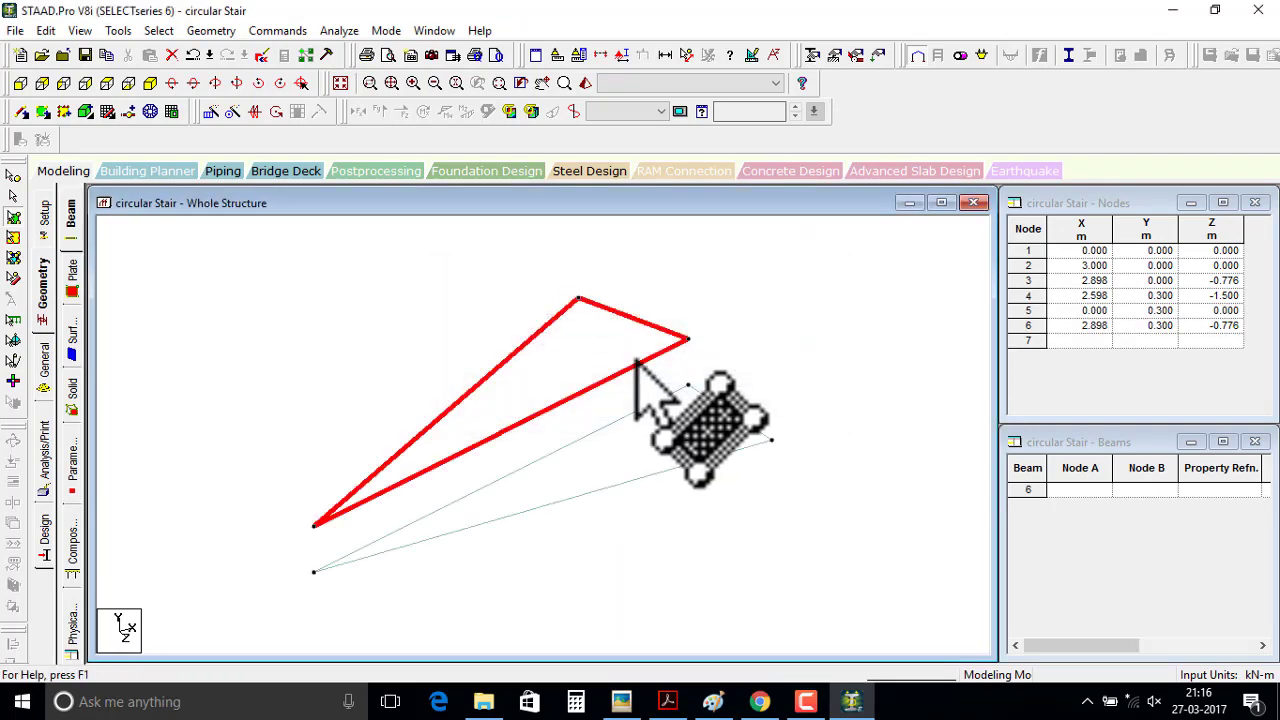
- Add a four-node riser plate joining the two treads, then select the upper tread
click(41, 111)
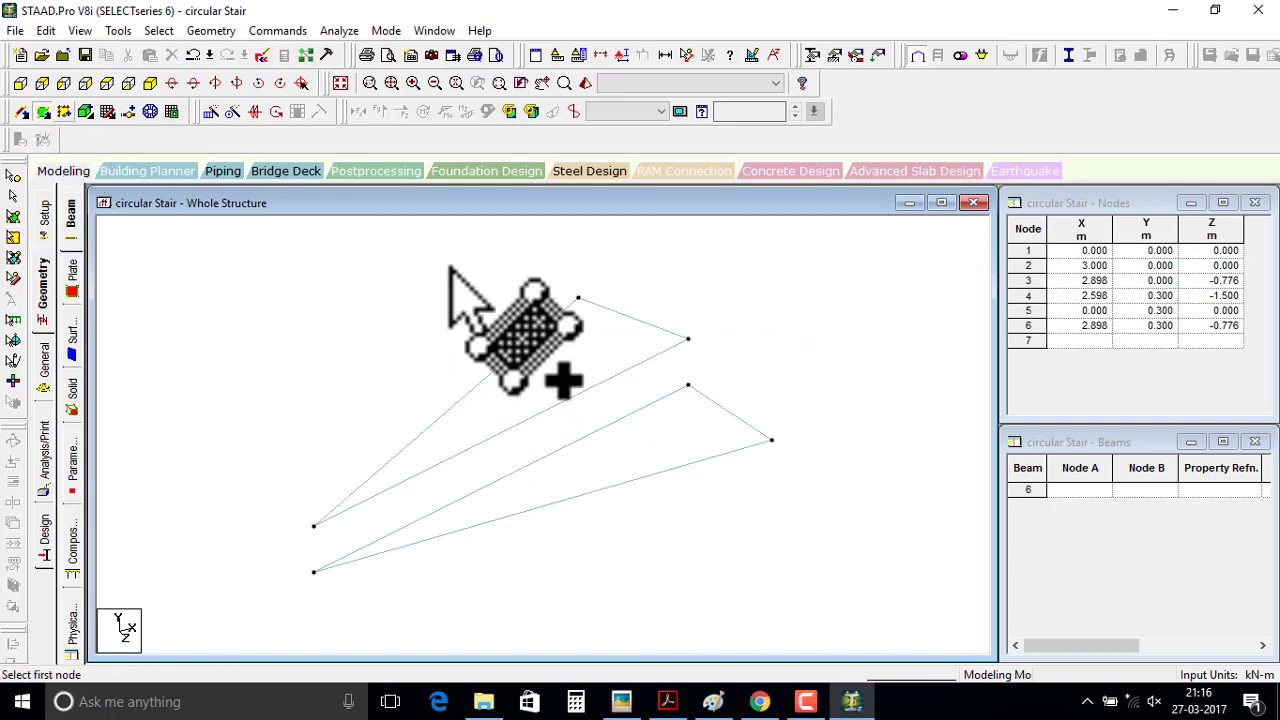
click(314, 525)
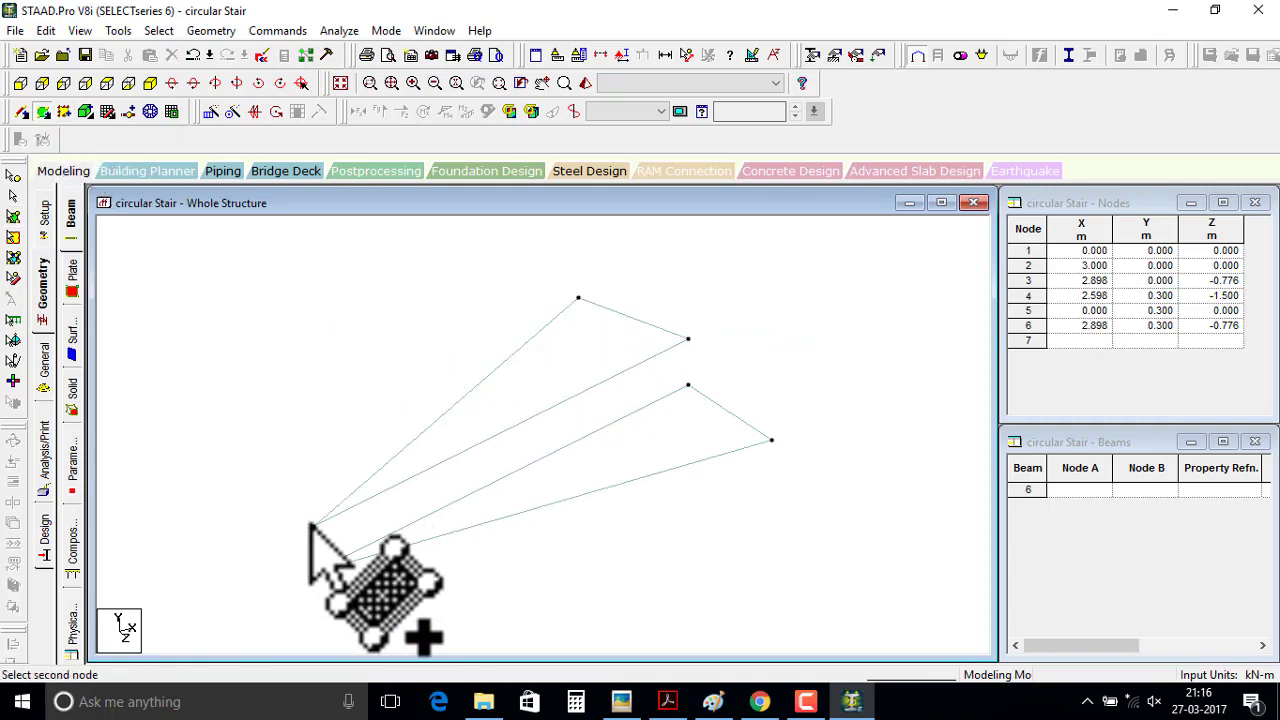
click(314, 571)
click(688, 370)
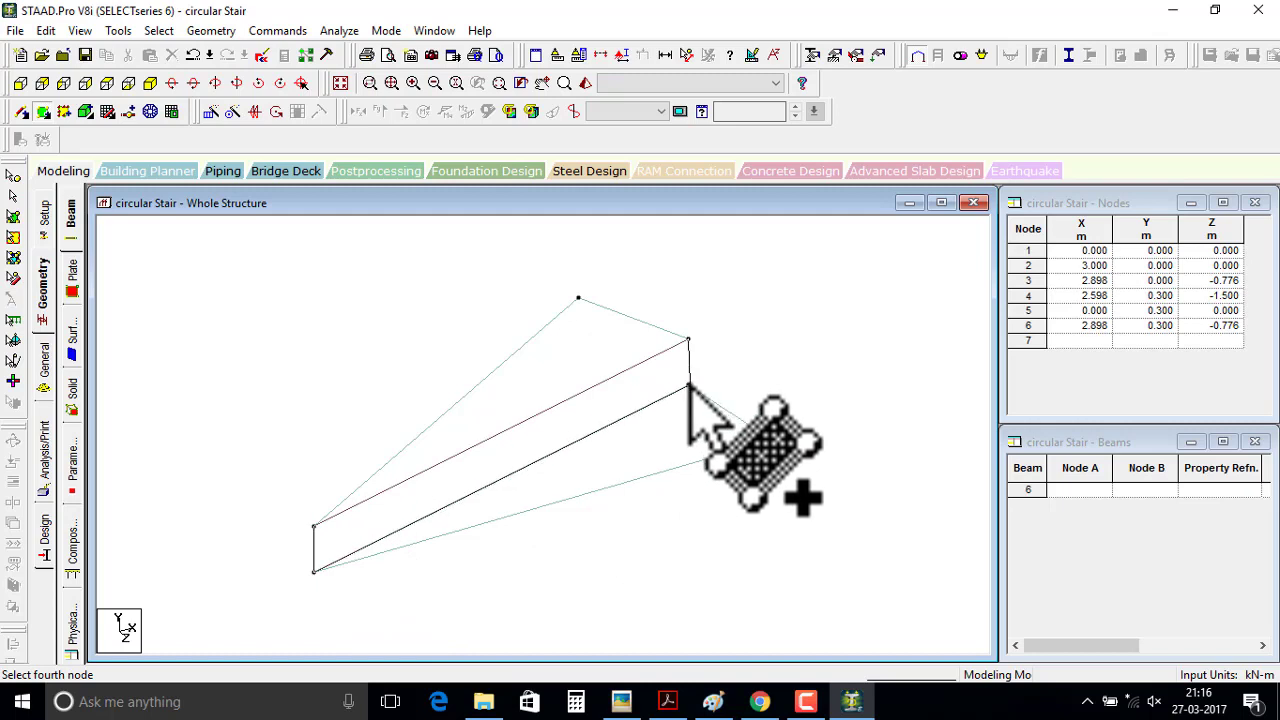
click(771, 440)
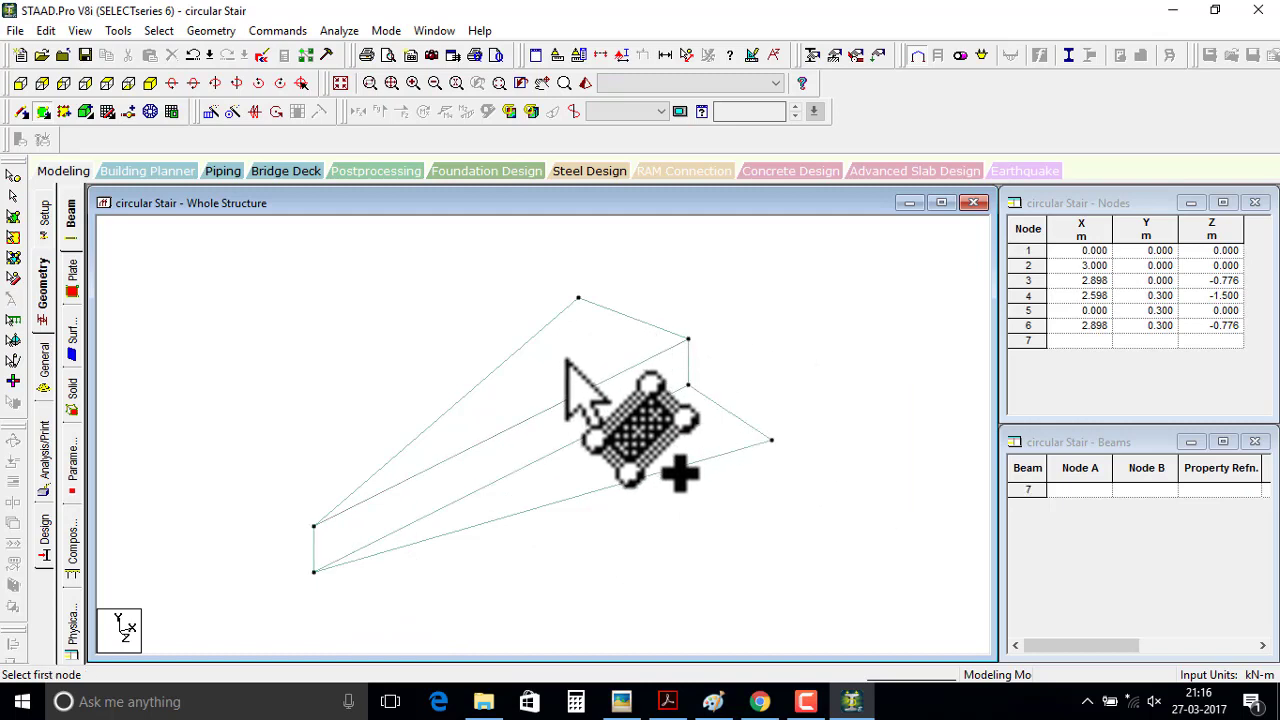
click(13, 216)
click(522, 365)
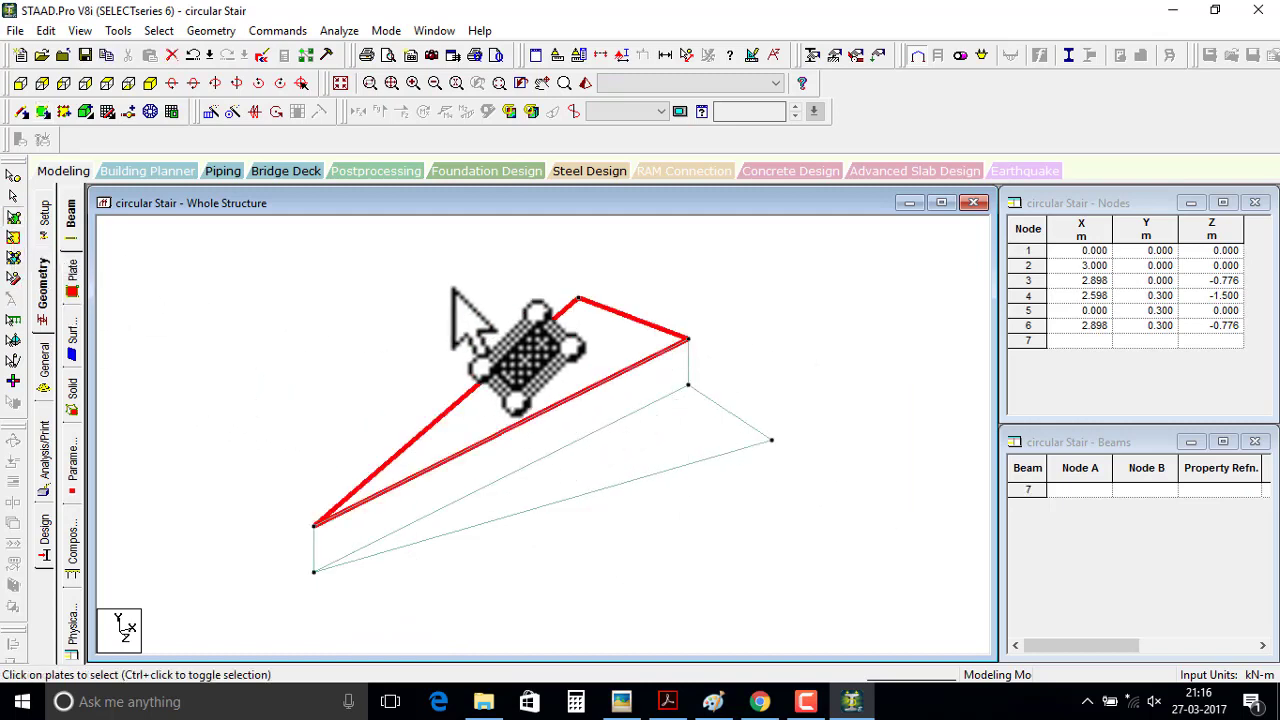
- Circular-repeat the upper tread 15° in 1 step about node 5
click(231, 111)
drag(601, 228, 583, 19)
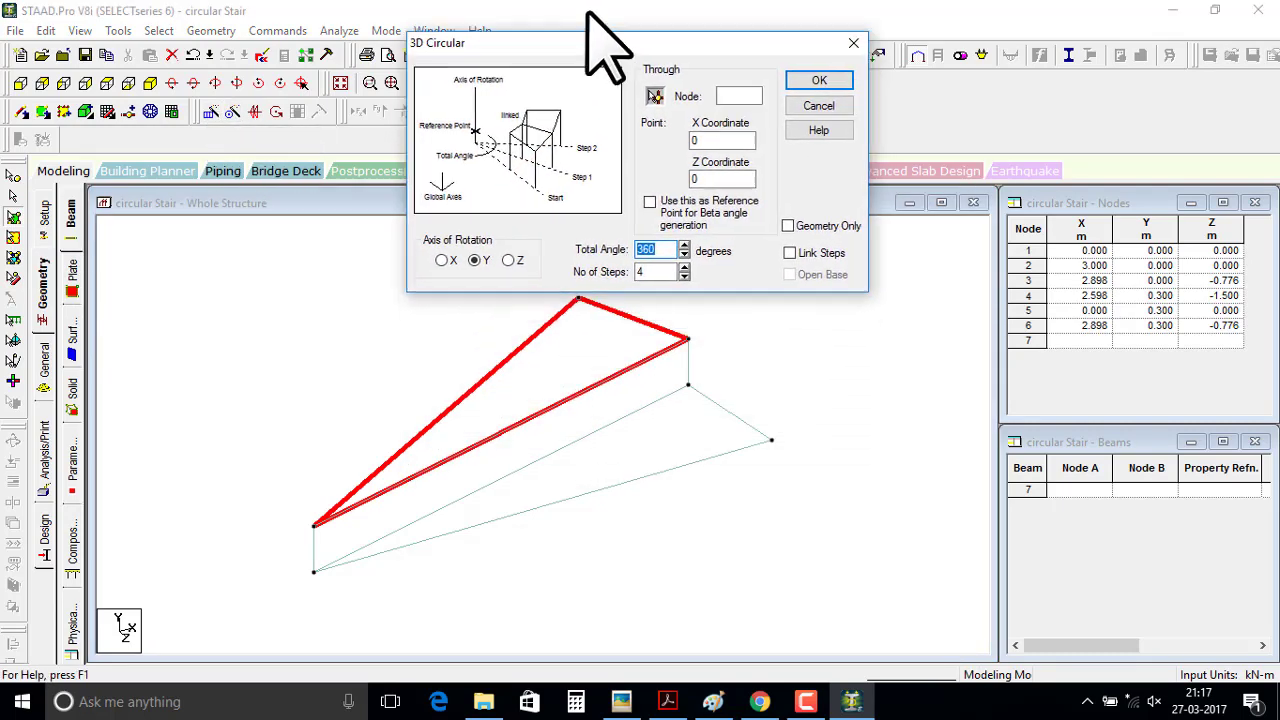
click(640, 66)
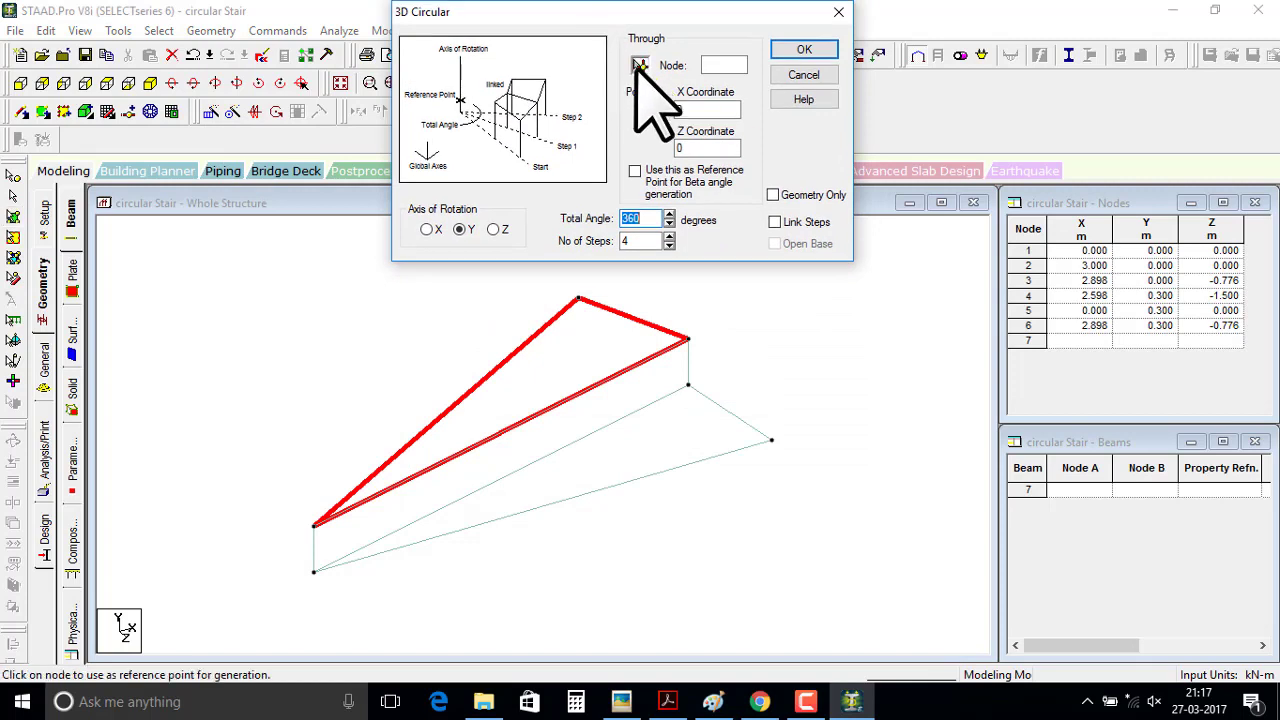
click(313, 525)
text(15)
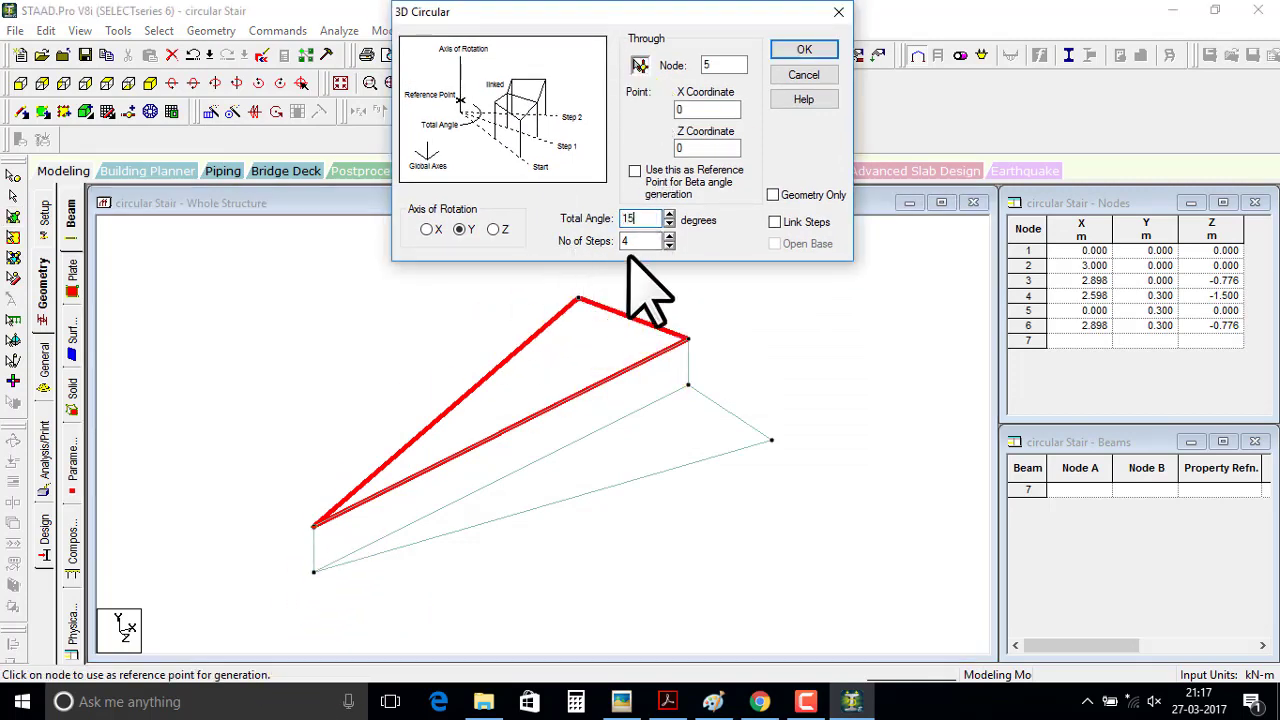
text(1)
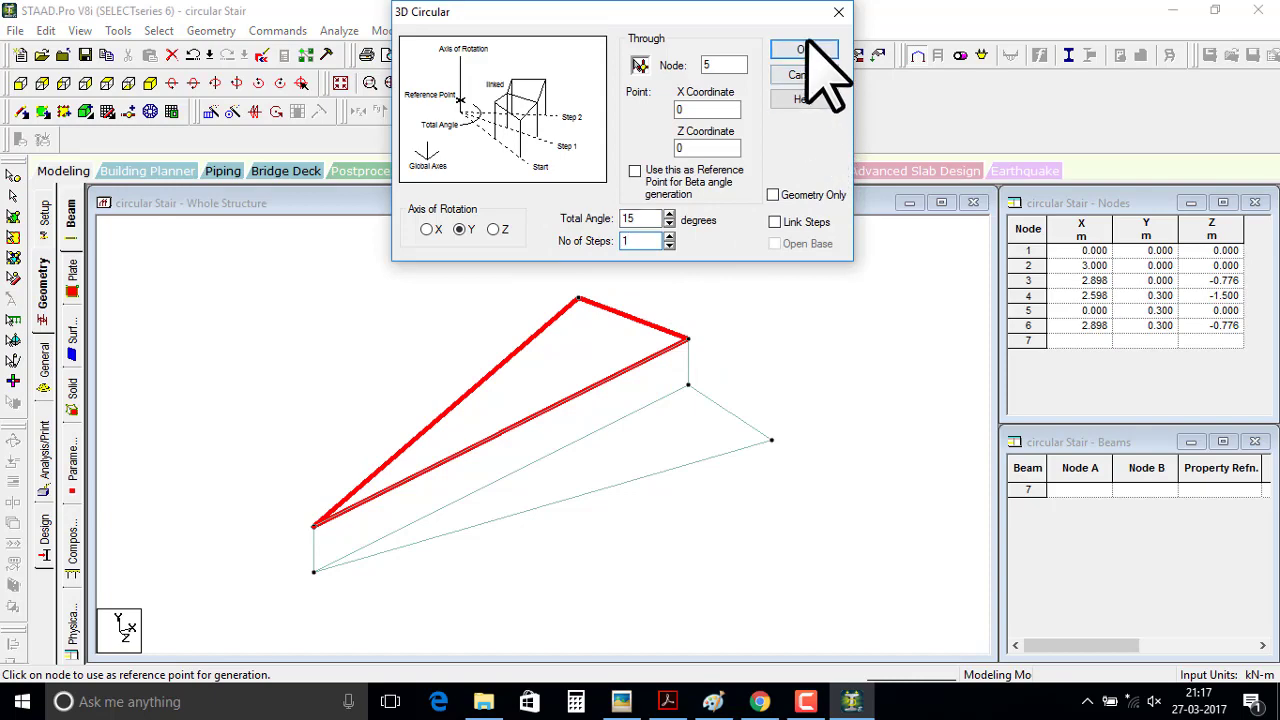
click(803, 49)
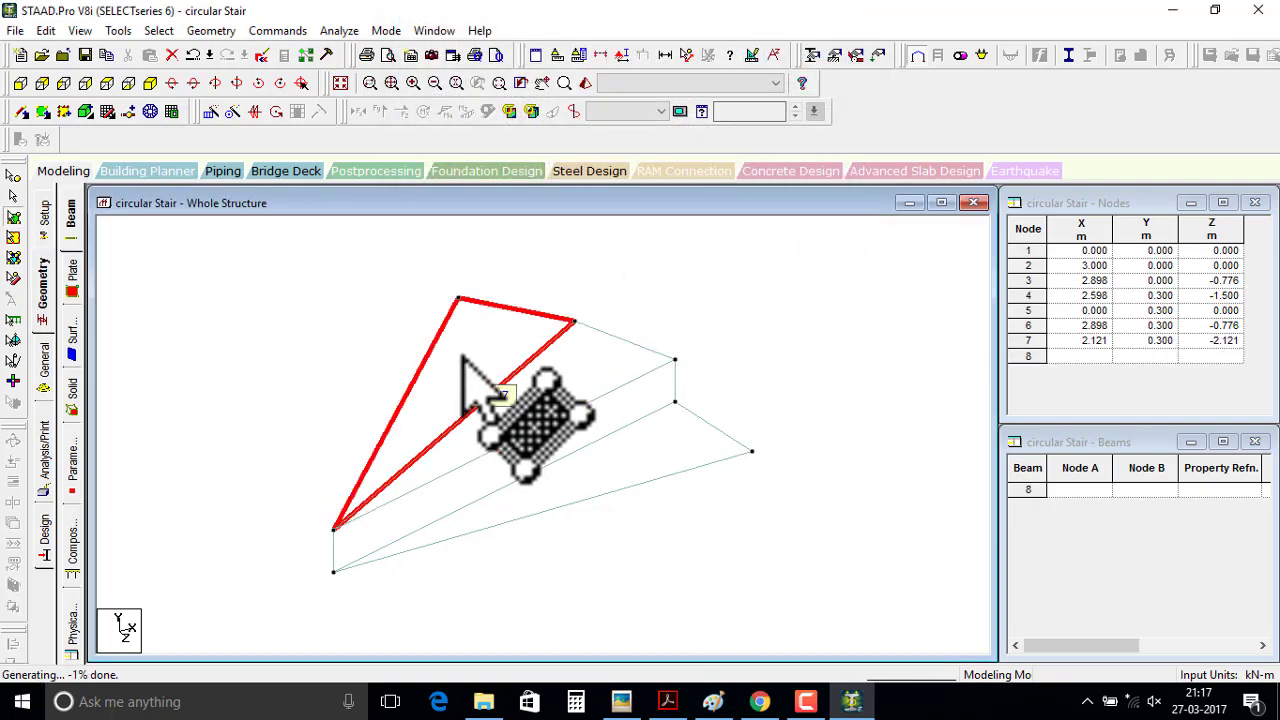
- Raise the new tread 0.3 m to Y = 0.600, accepting the member split
right_click(464, 358)
click(505, 424)
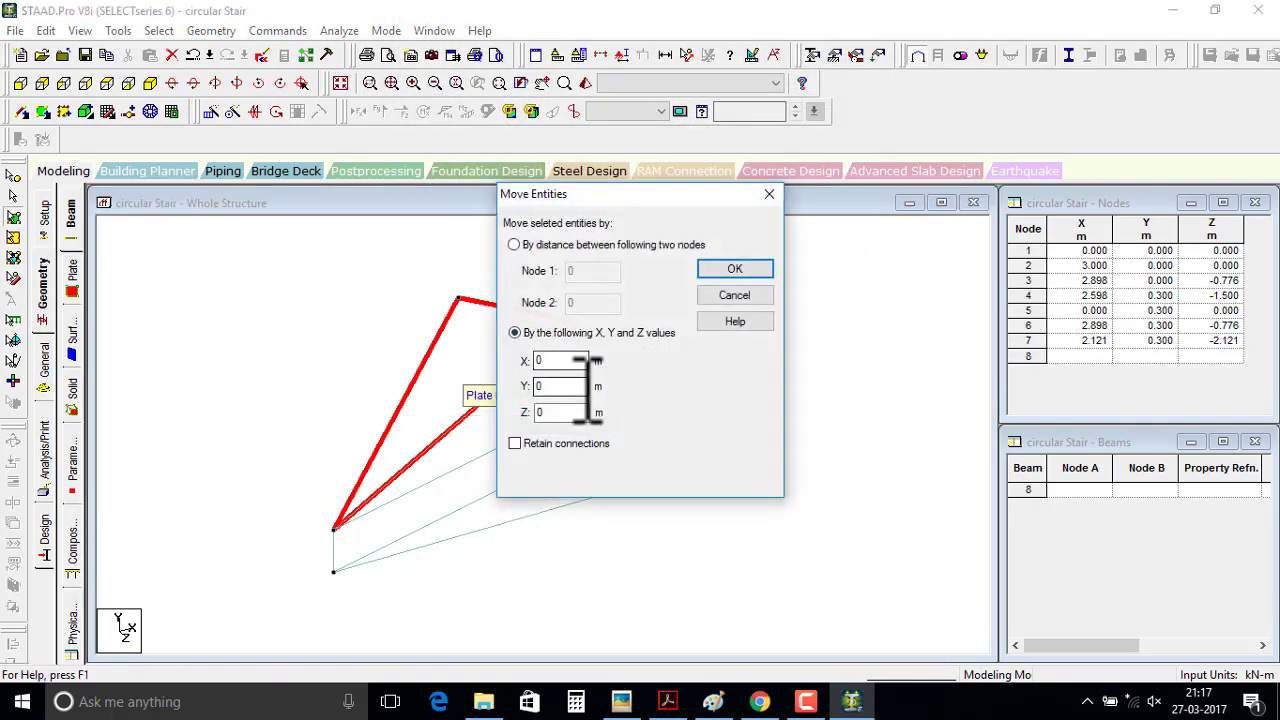
text(.3)
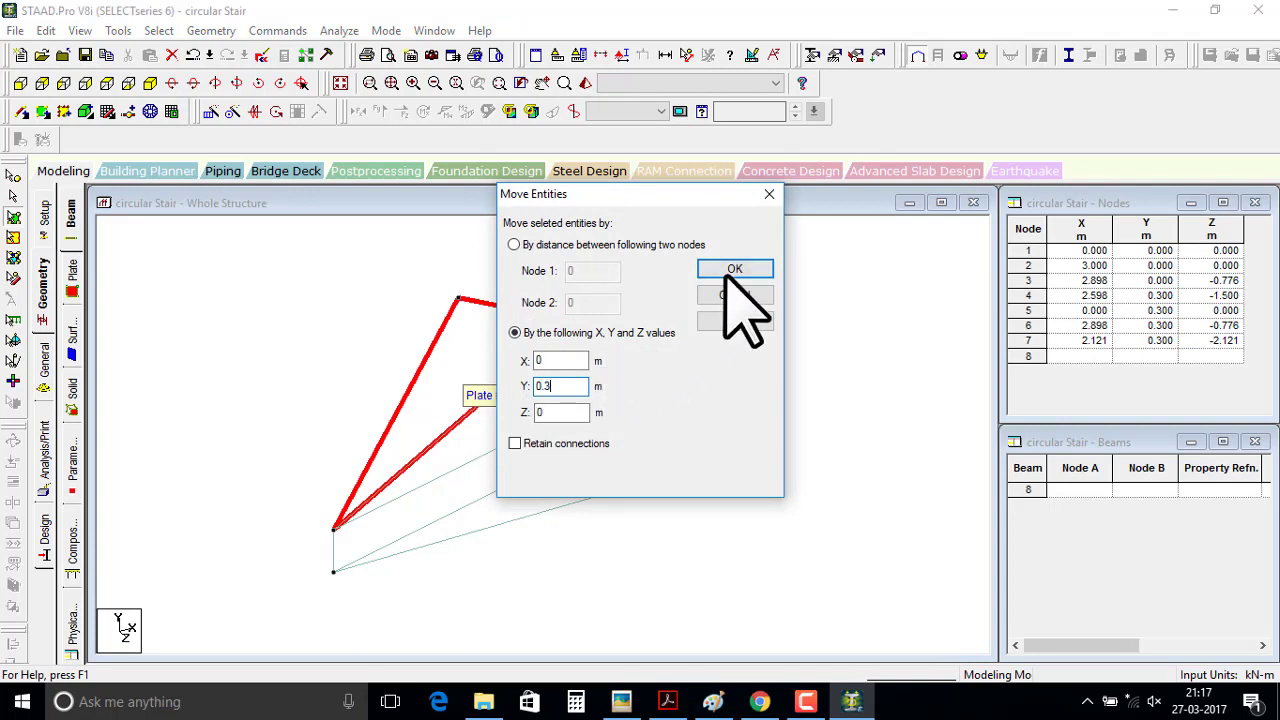
click(735, 269)
click(668, 400)
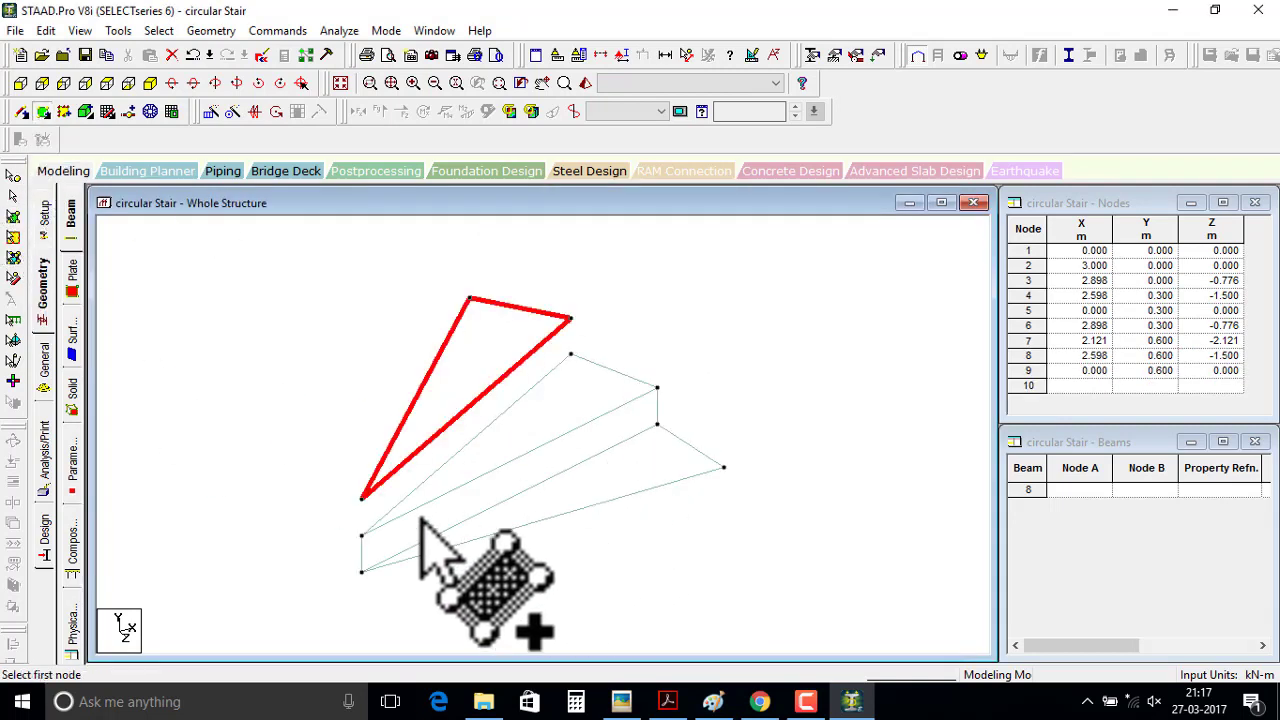
- Add the second riser plate joining the third tread to the second
click(358, 499)
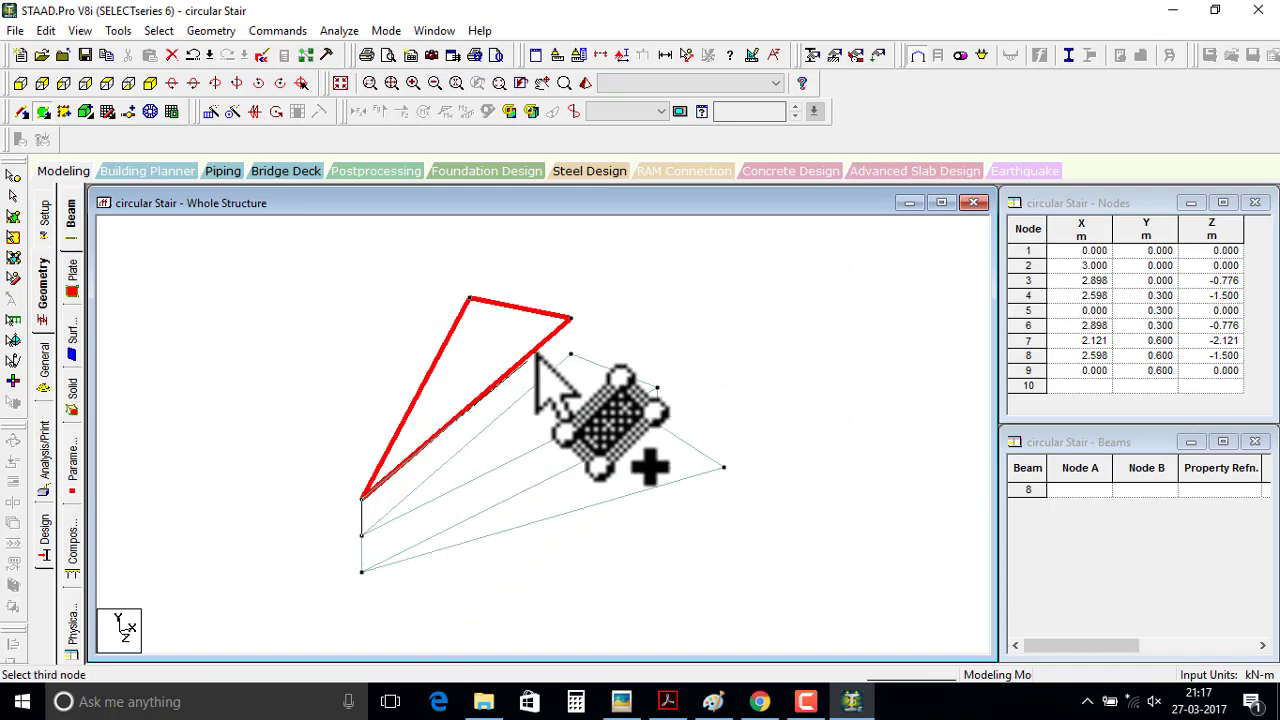
click(570, 319)
click(570, 318)
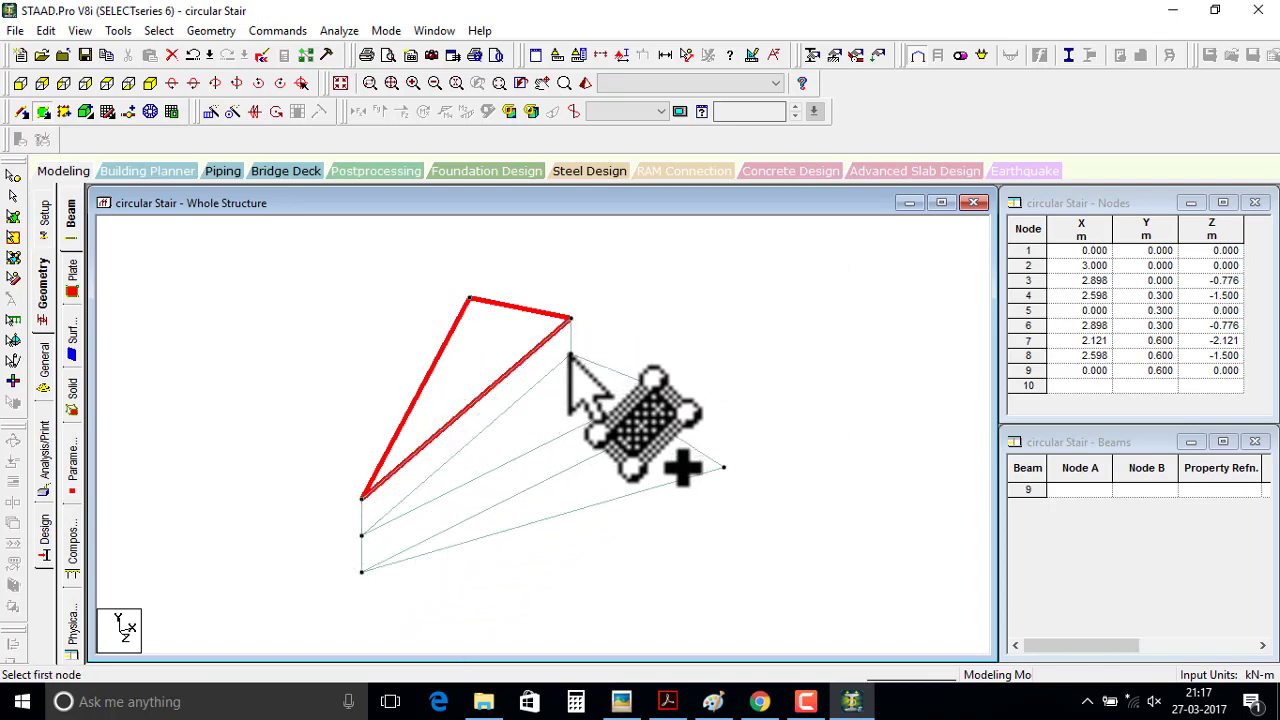
key(Escape)
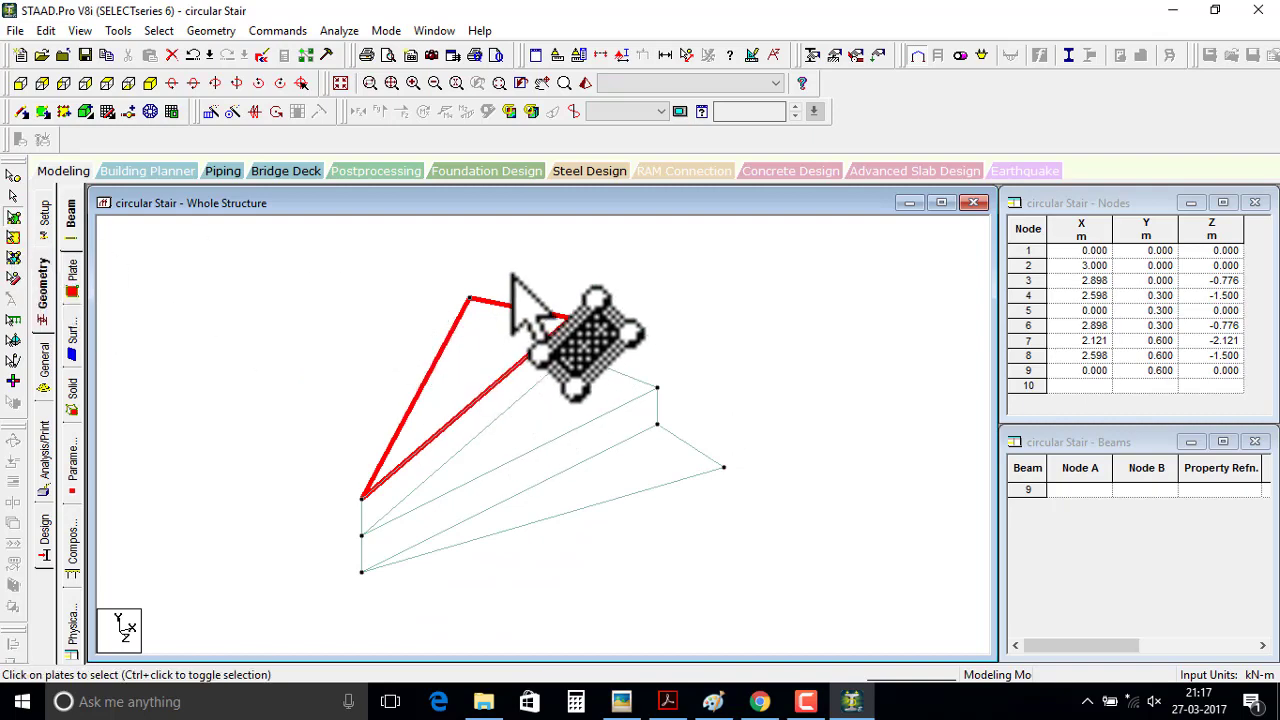
- Circular-repeat the top tread 15° about node 9 to create a fourth tread
click(274, 111)
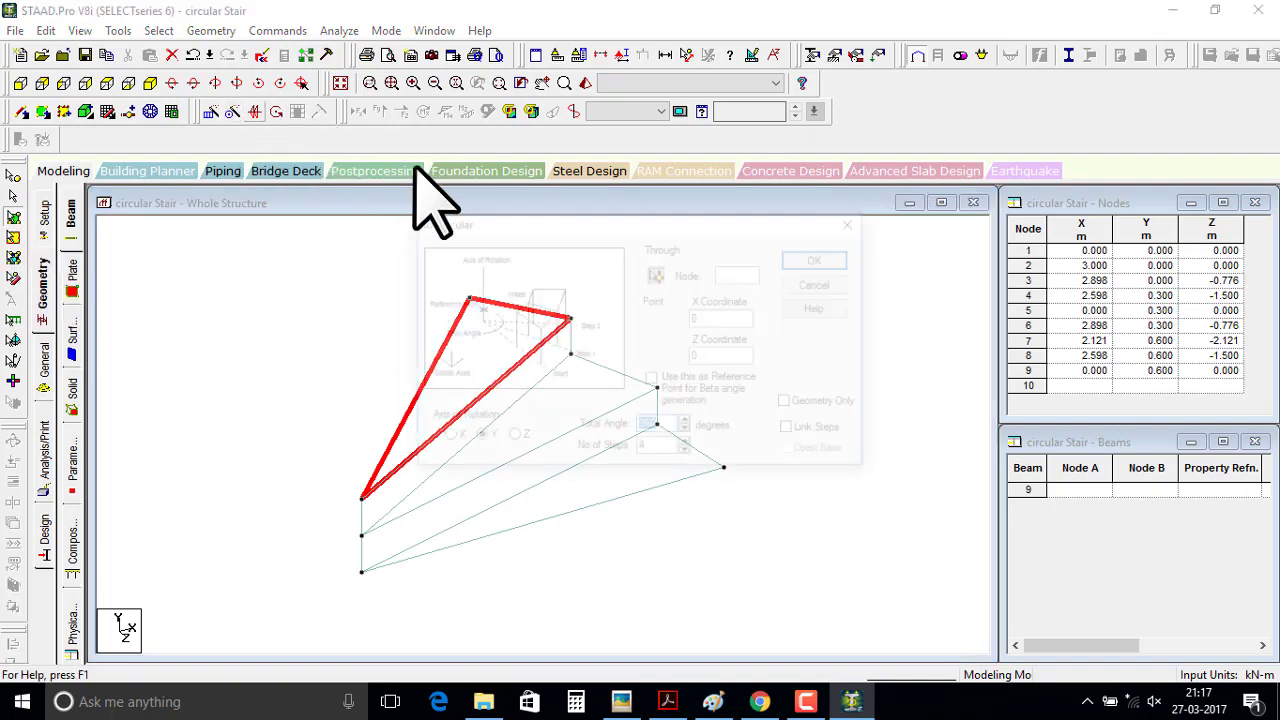
drag(574, 212, 588, 8)
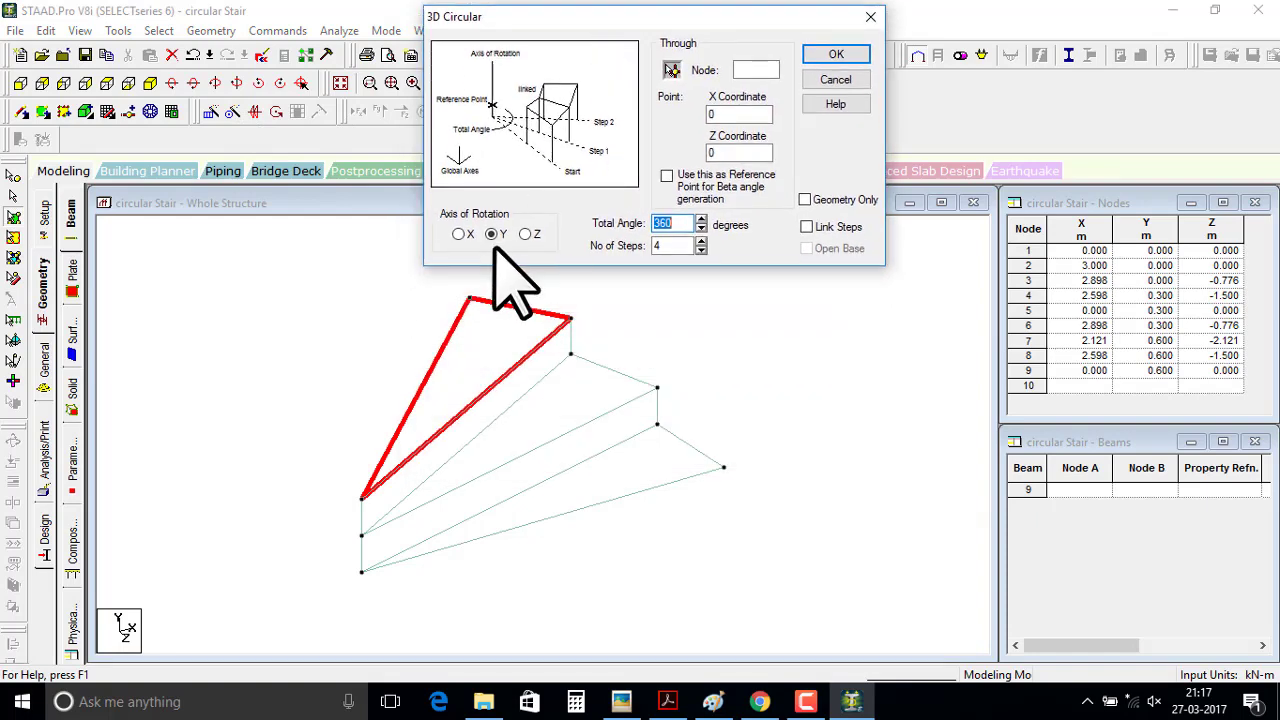
click(672, 70)
click(362, 497)
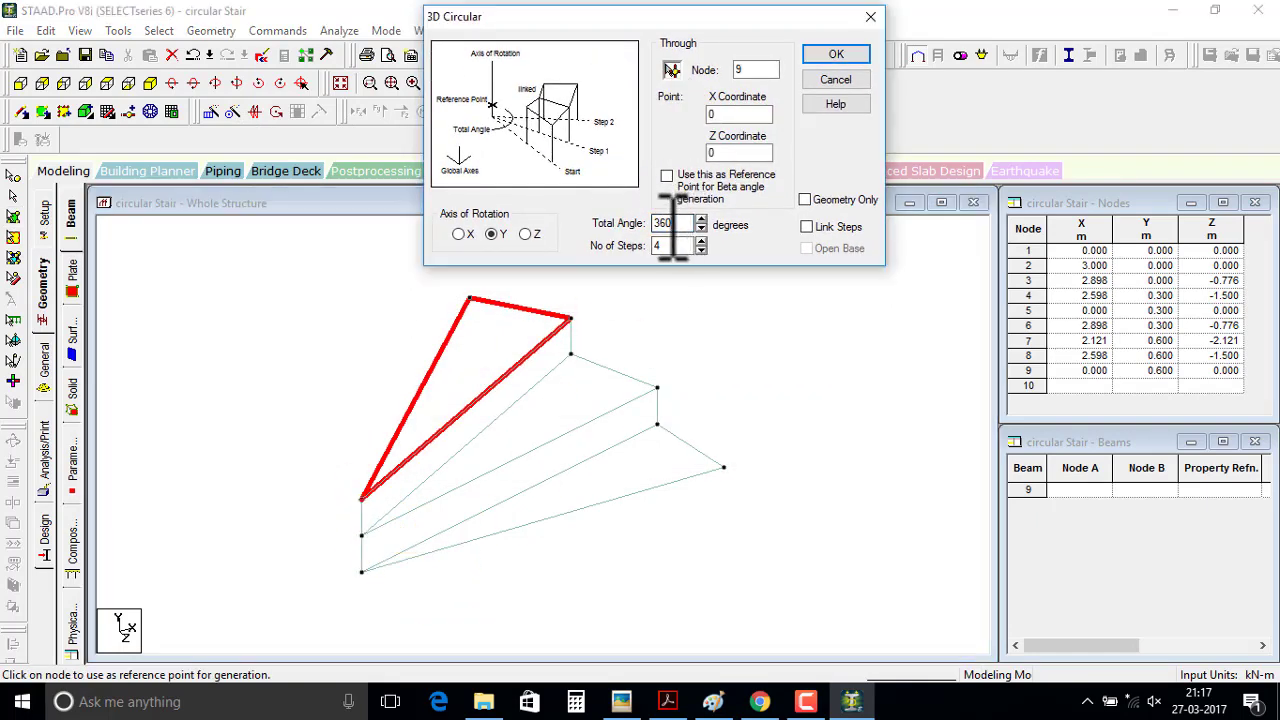
text(15)
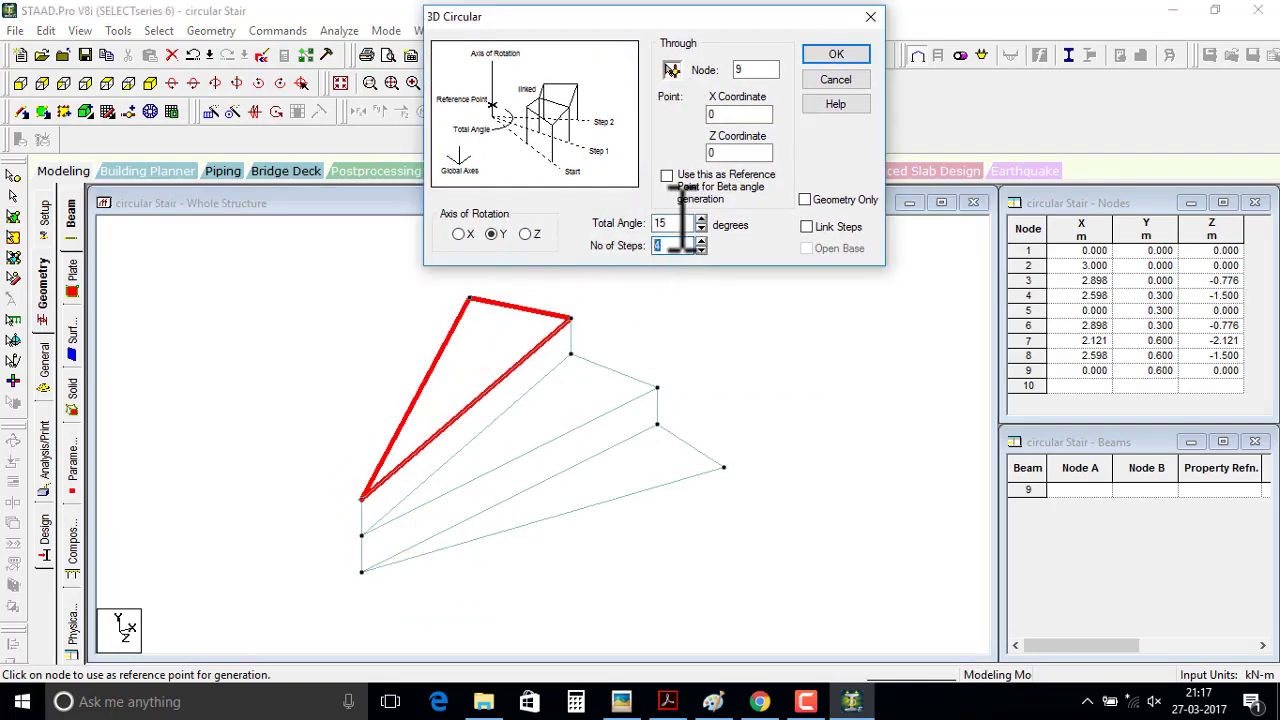
key(Tab)
text(1)
click(830, 56)
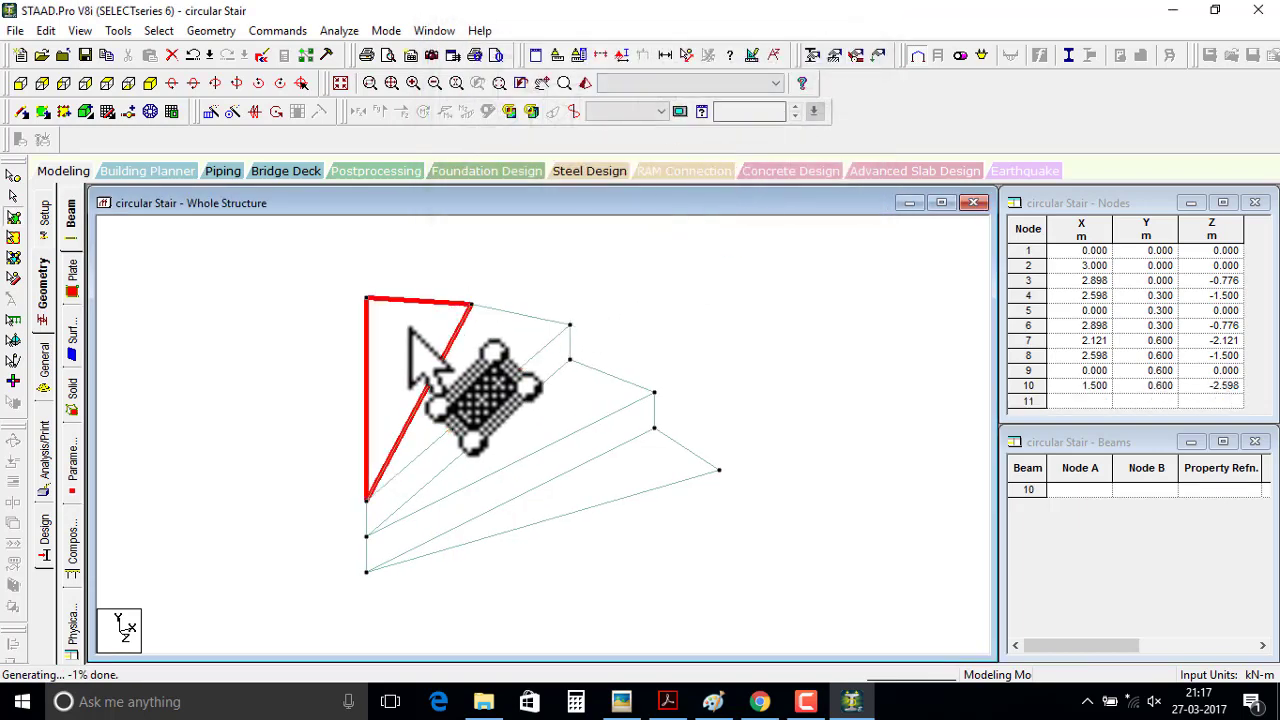
- Raise the fourth tread 0.3 m to Y = 0.900, accepting the member split
right_click(410, 328)
click(456, 397)
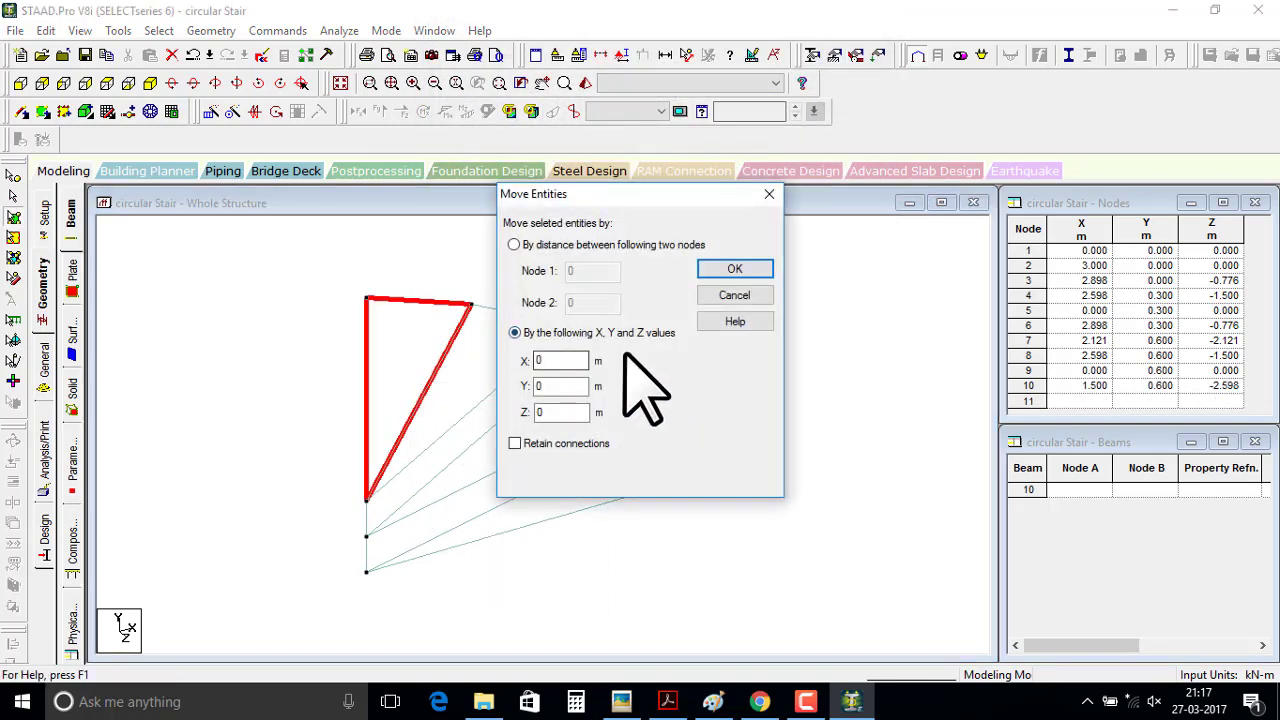
text(.3)
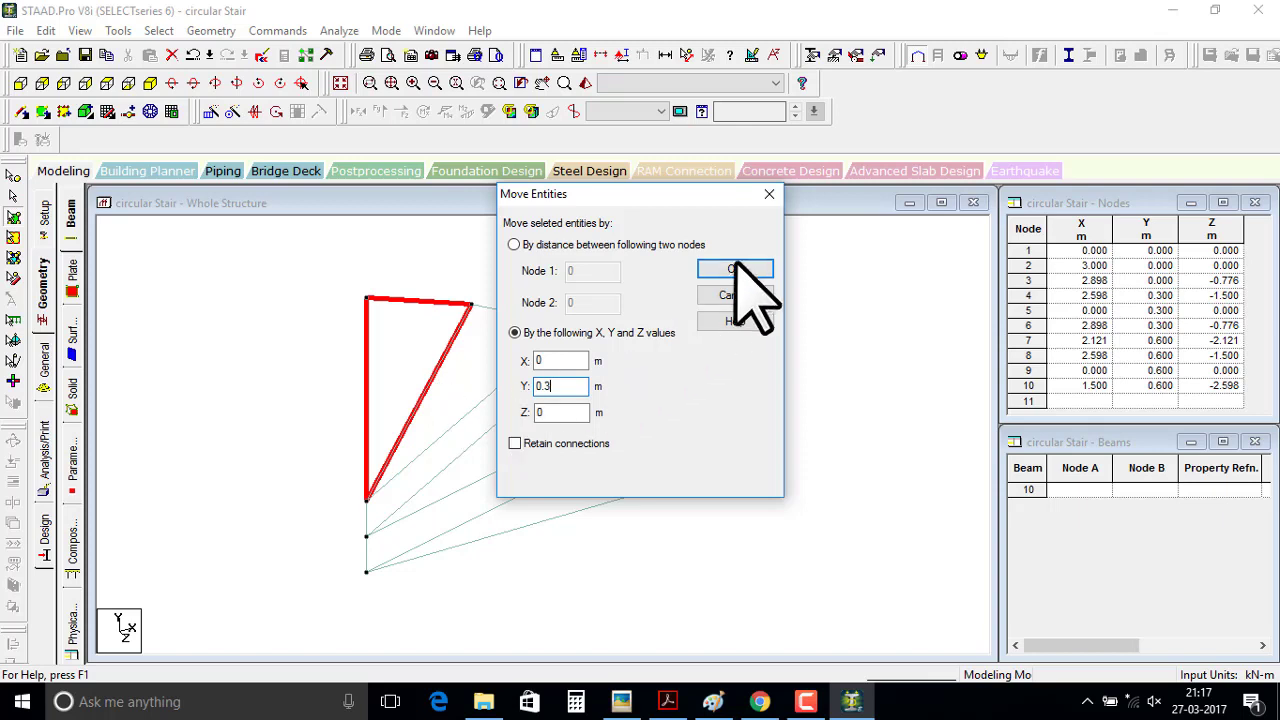
click(735, 269)
click(688, 397)
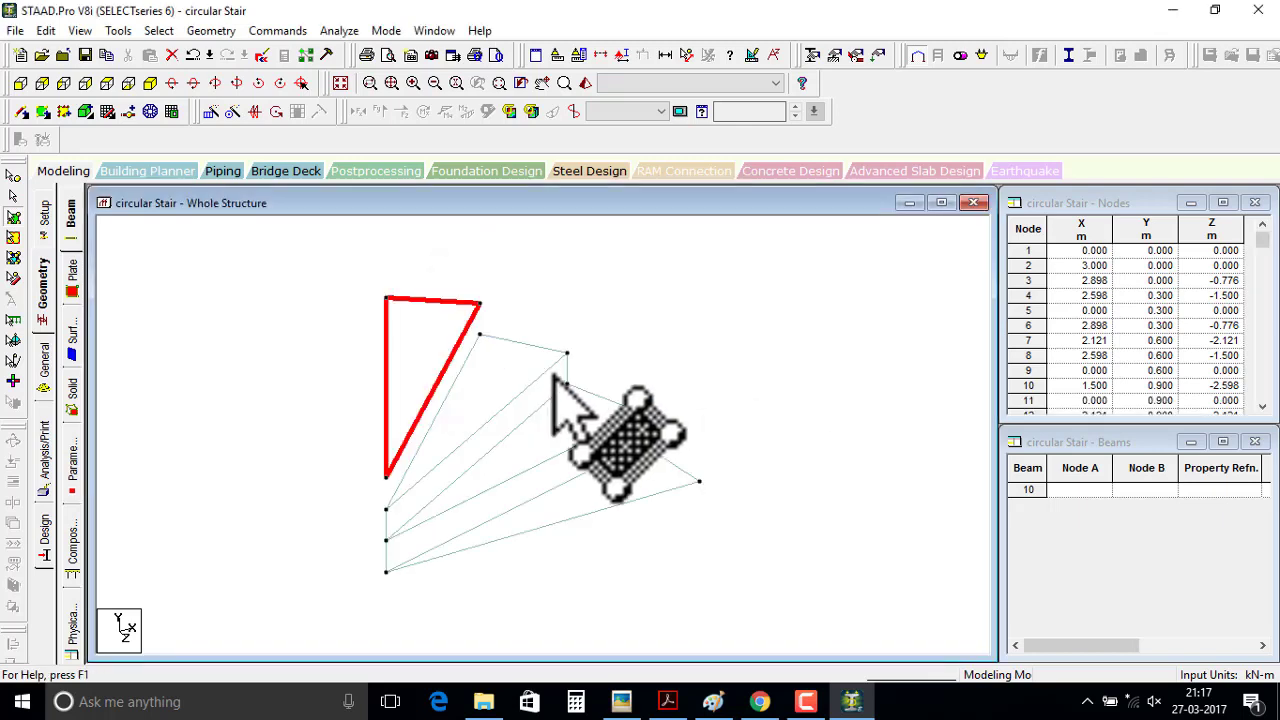
- Add a four-node riser plate joining the fourth tread to the third
click(40, 112)
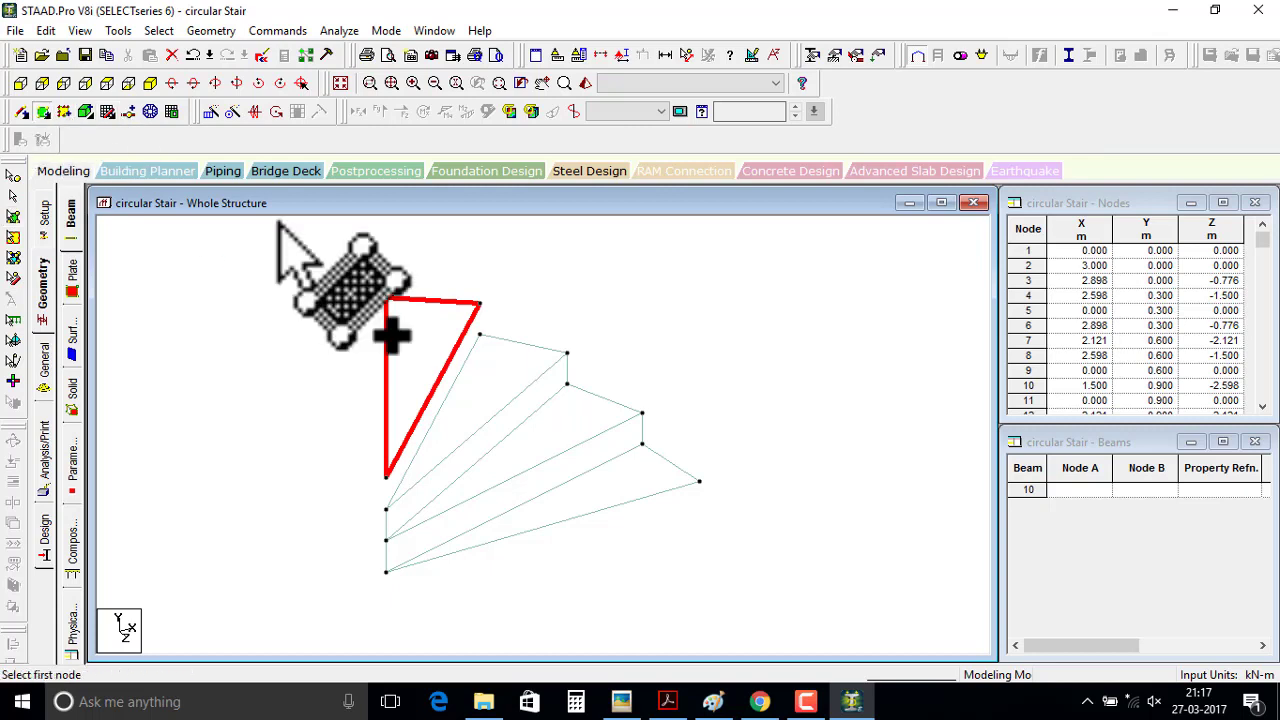
click(386, 480)
click(386, 508)
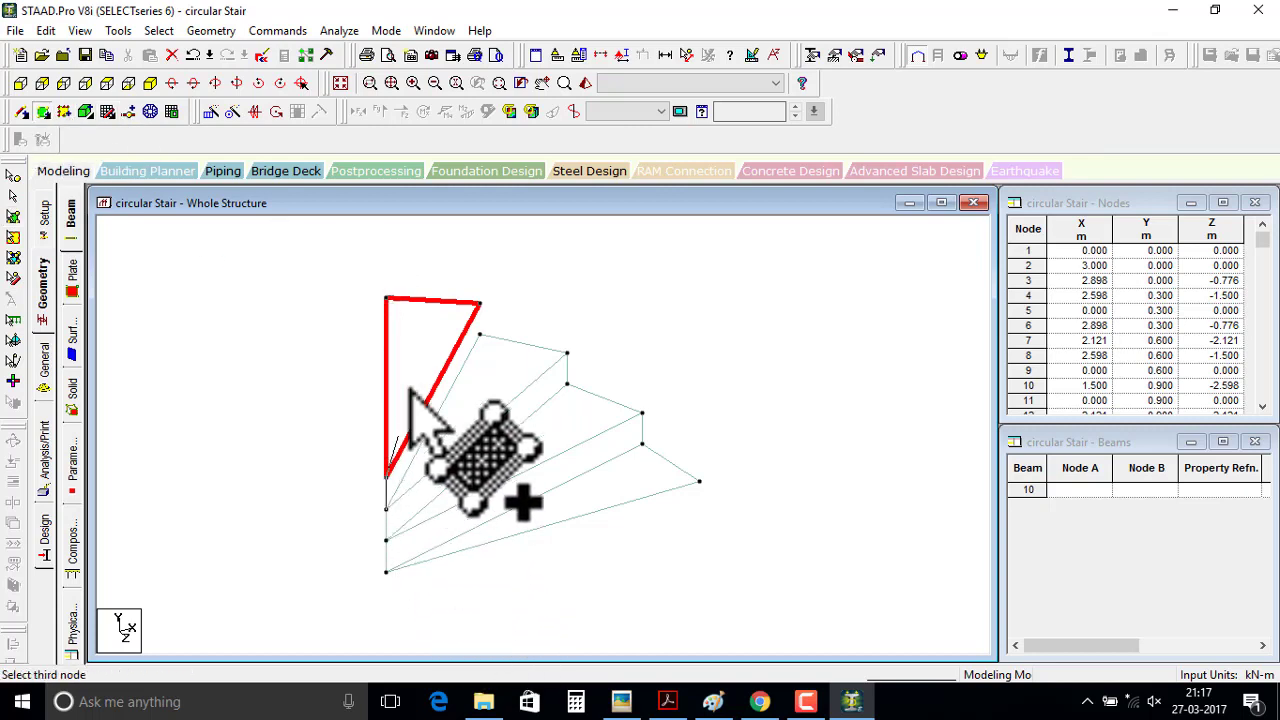
click(480, 303)
click(480, 334)
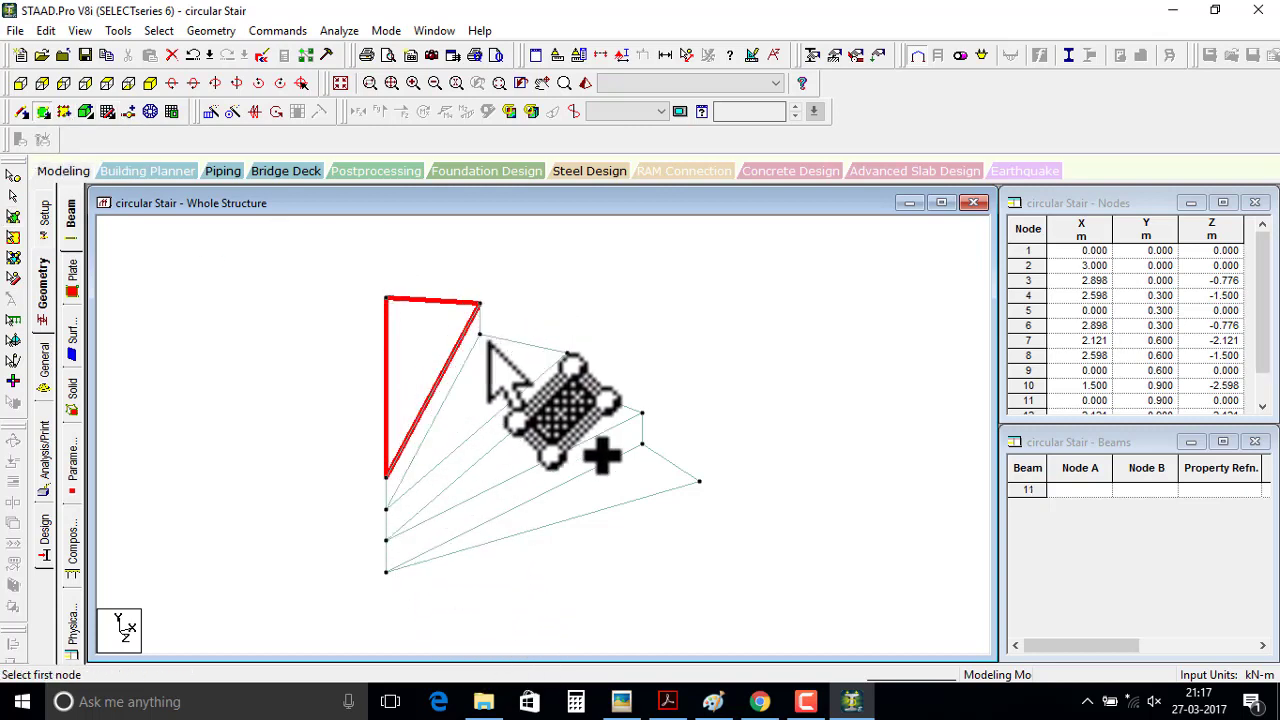
click(238, 110)
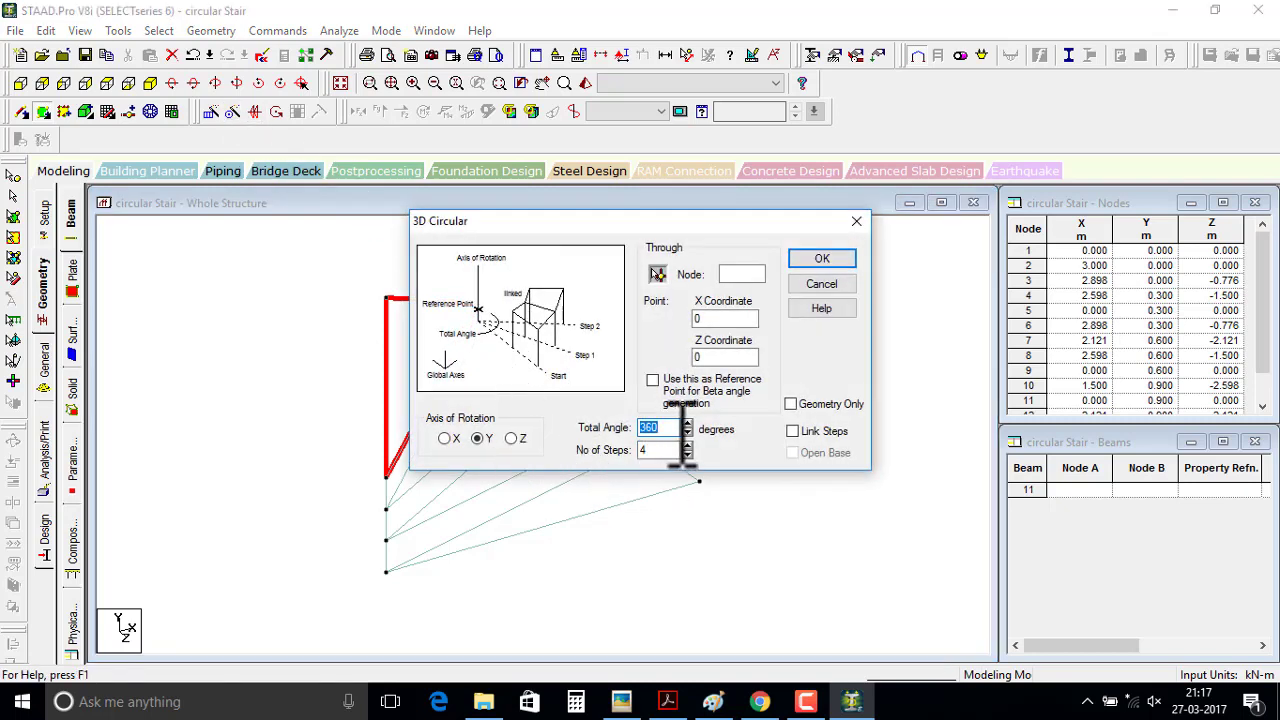
- Generate a fifth tread rotated 15° in 1 step about the stair's centre node
text(1)
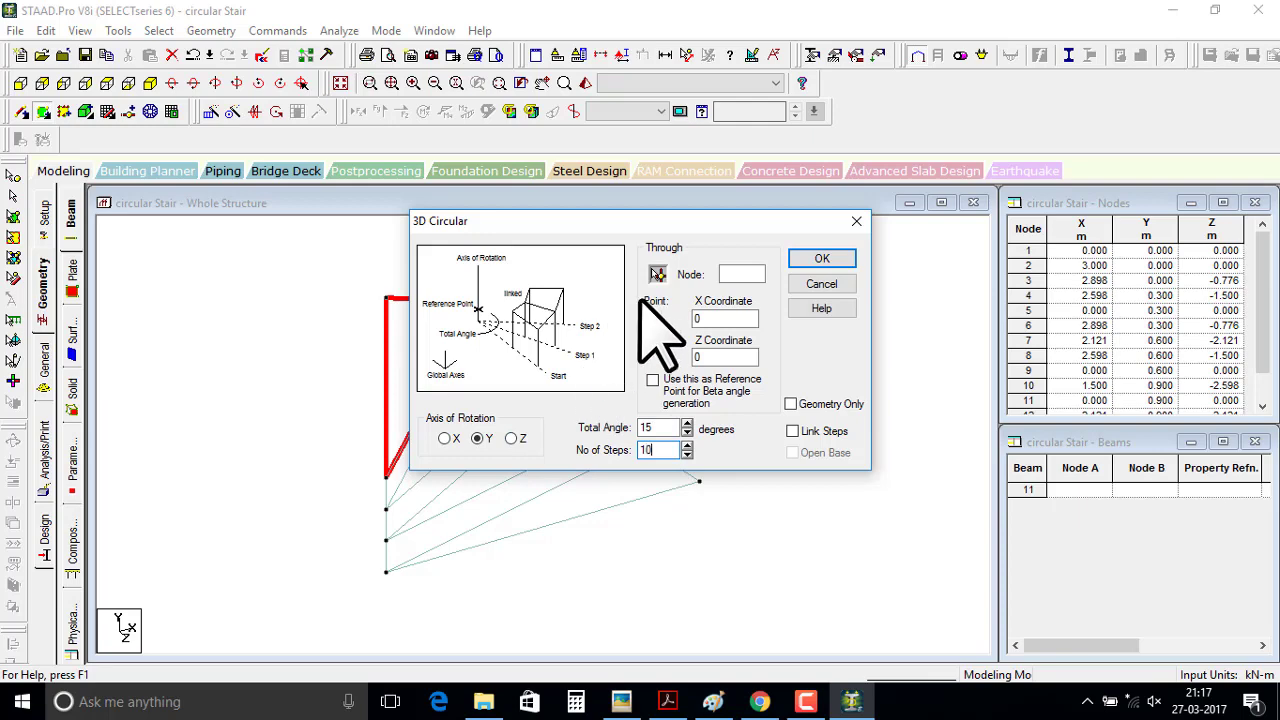
click(657, 273)
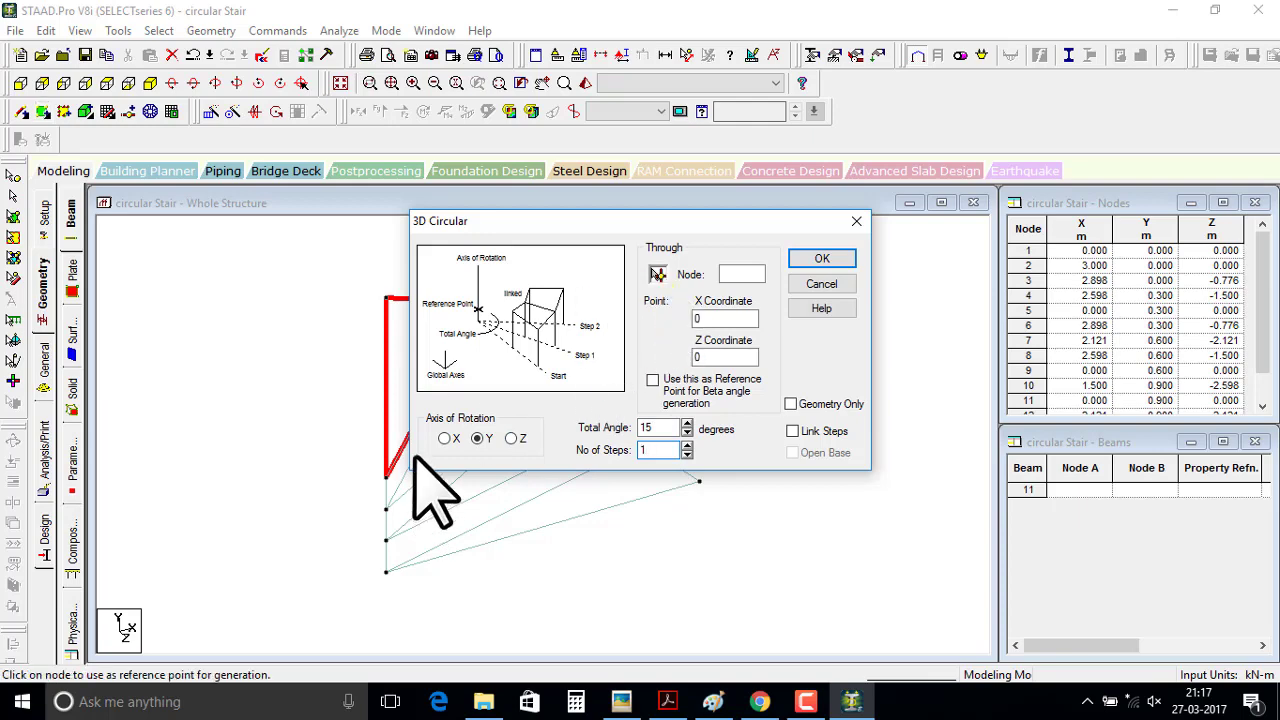
click(388, 476)
click(818, 262)
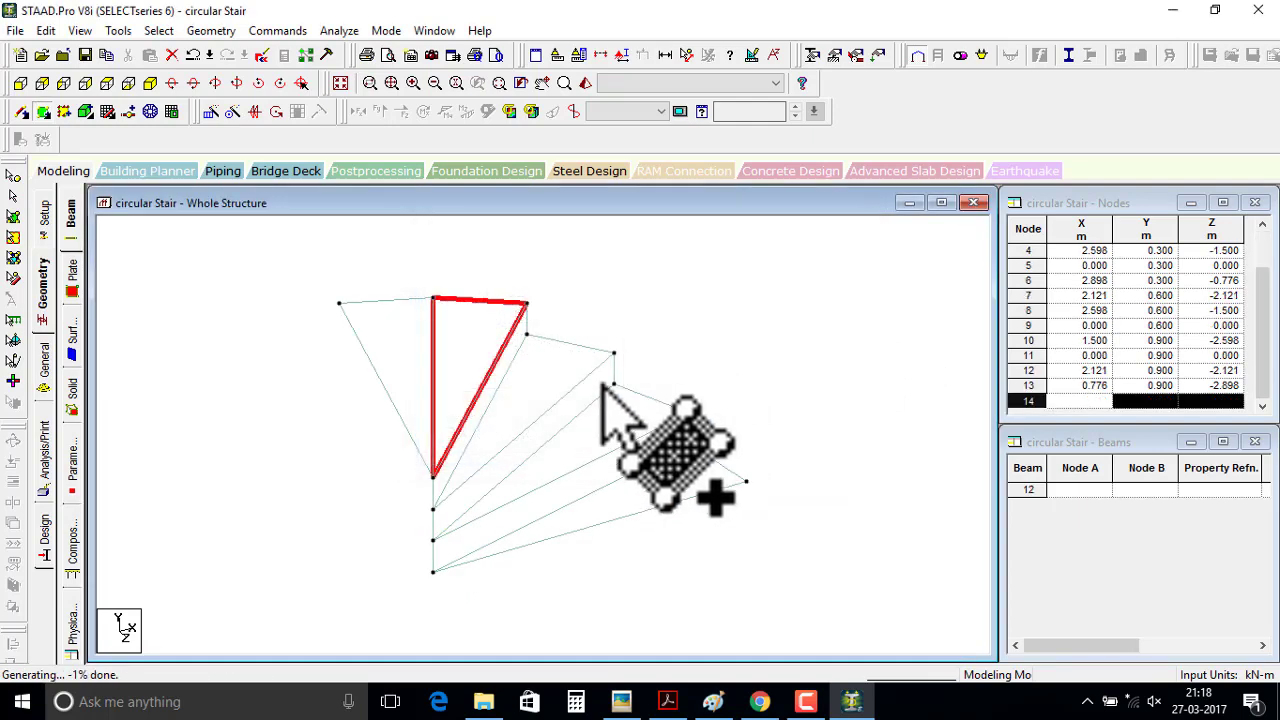
- Raise the new tread plate 0.3 m to Y = 1.200, accepting the member split
right_click(381, 343)
click(381, 343)
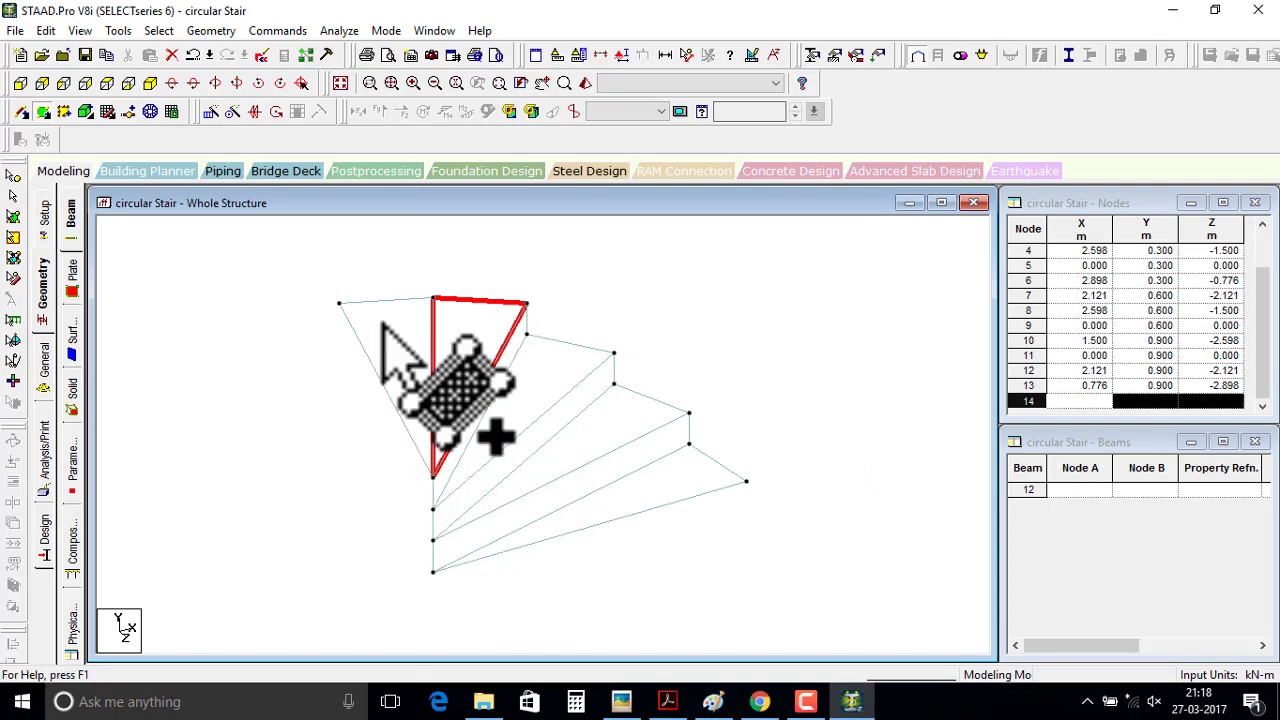
click(14, 215)
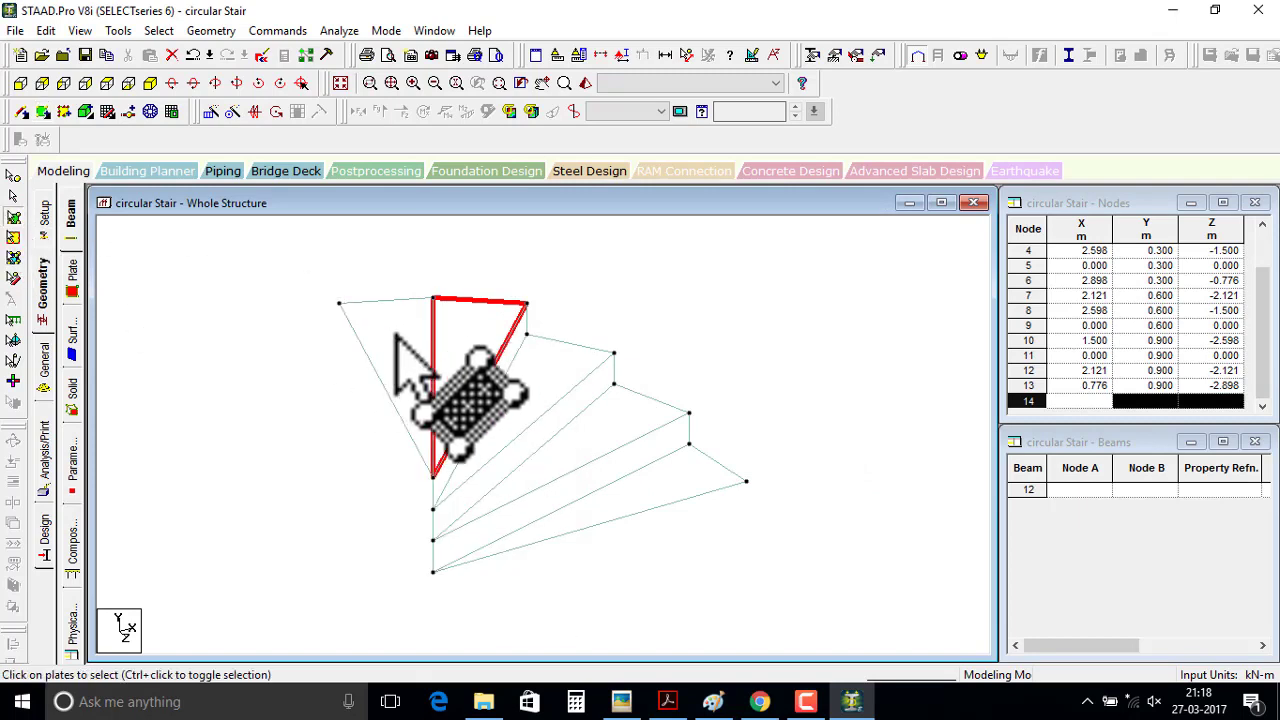
click(395, 340)
right_click(397, 337)
click(451, 406)
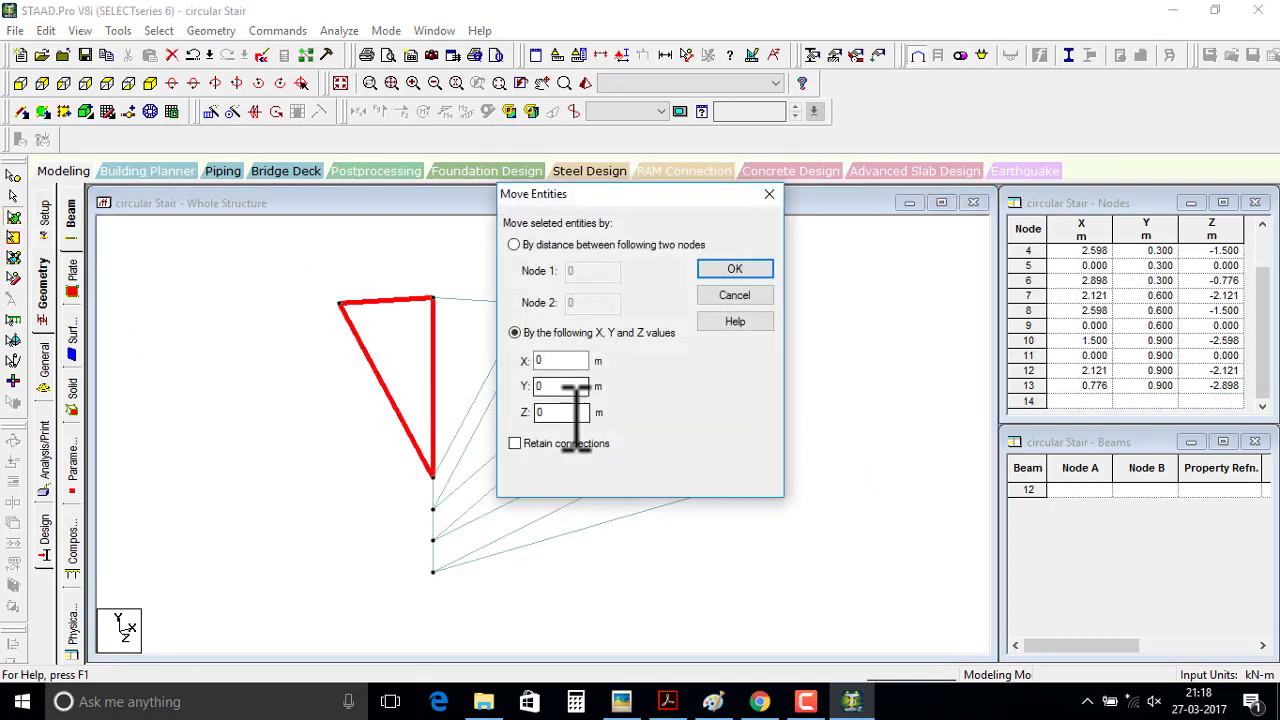
text(.3)
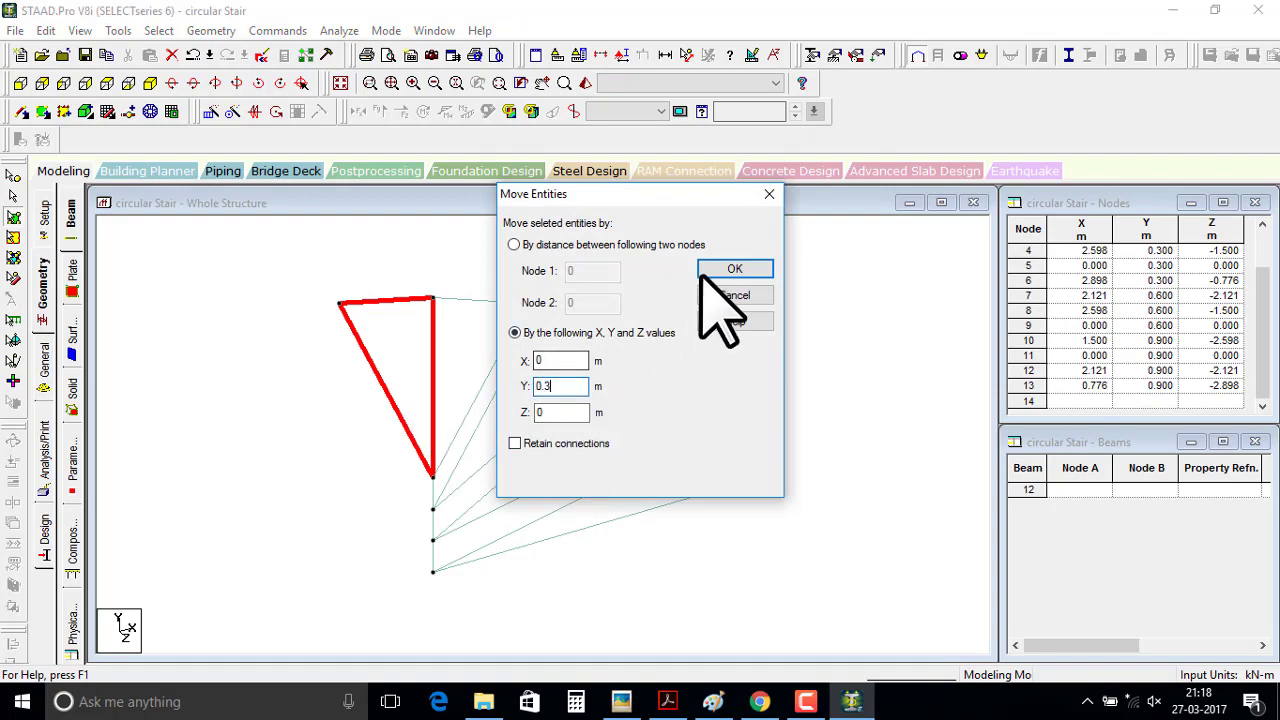
click(705, 268)
click(668, 395)
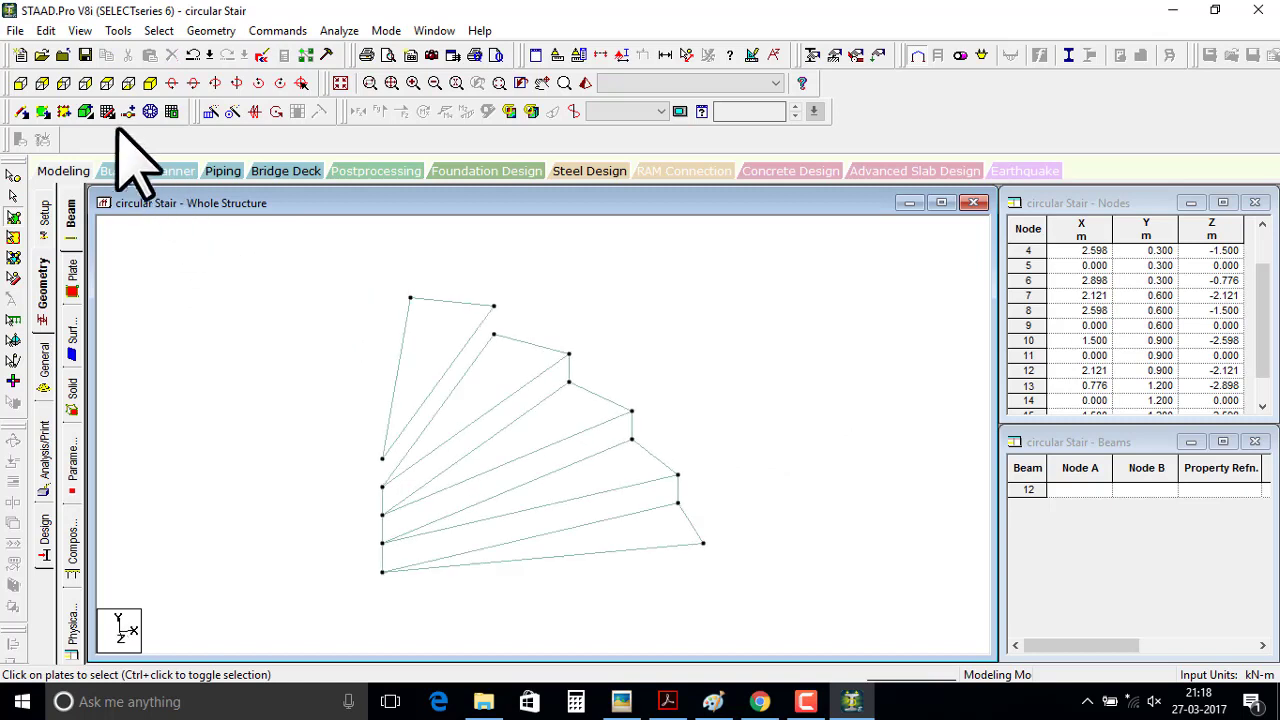
- Add a four-node riser plate joining the fifth tread to the step below
click(41, 111)
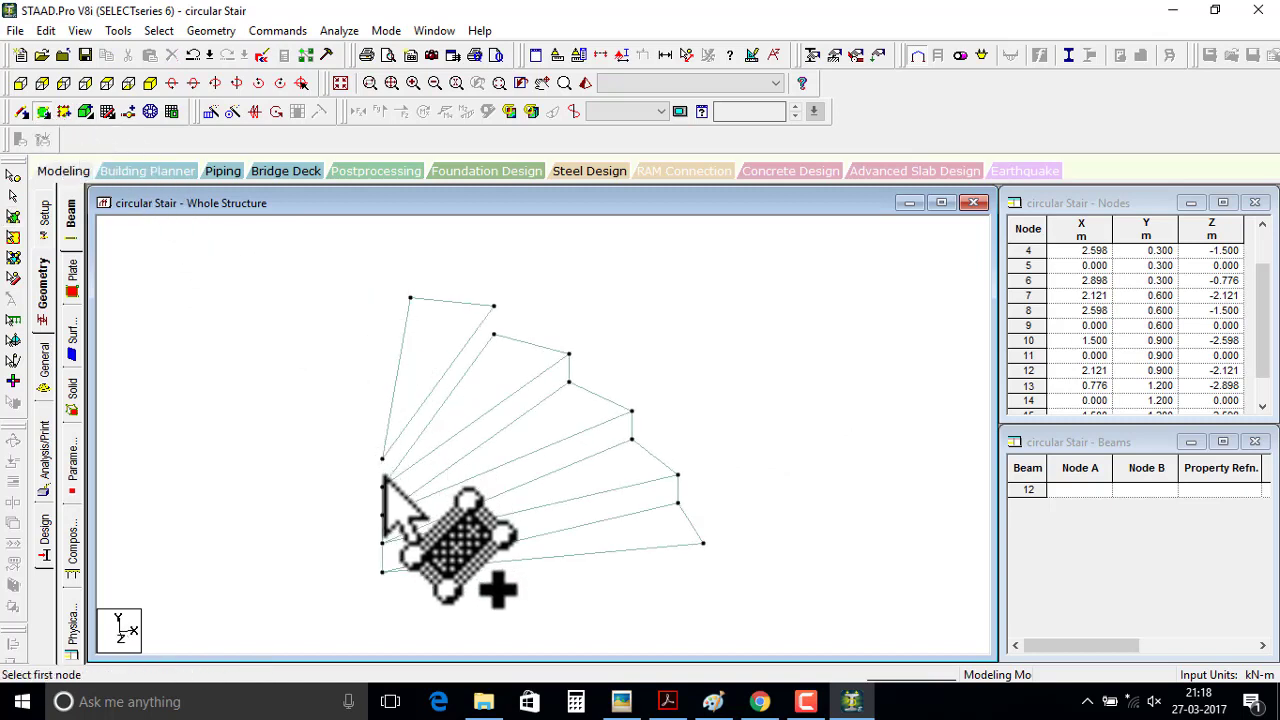
click(383, 474)
click(382, 459)
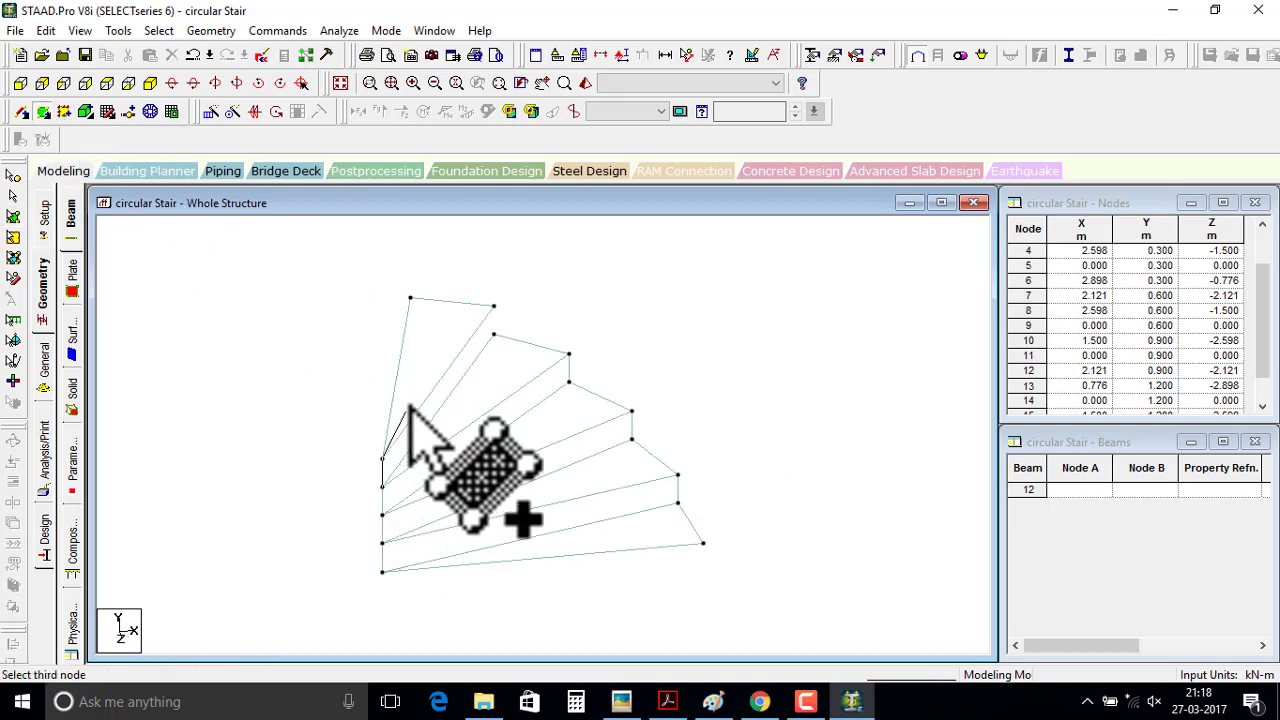
click(494, 306)
click(494, 333)
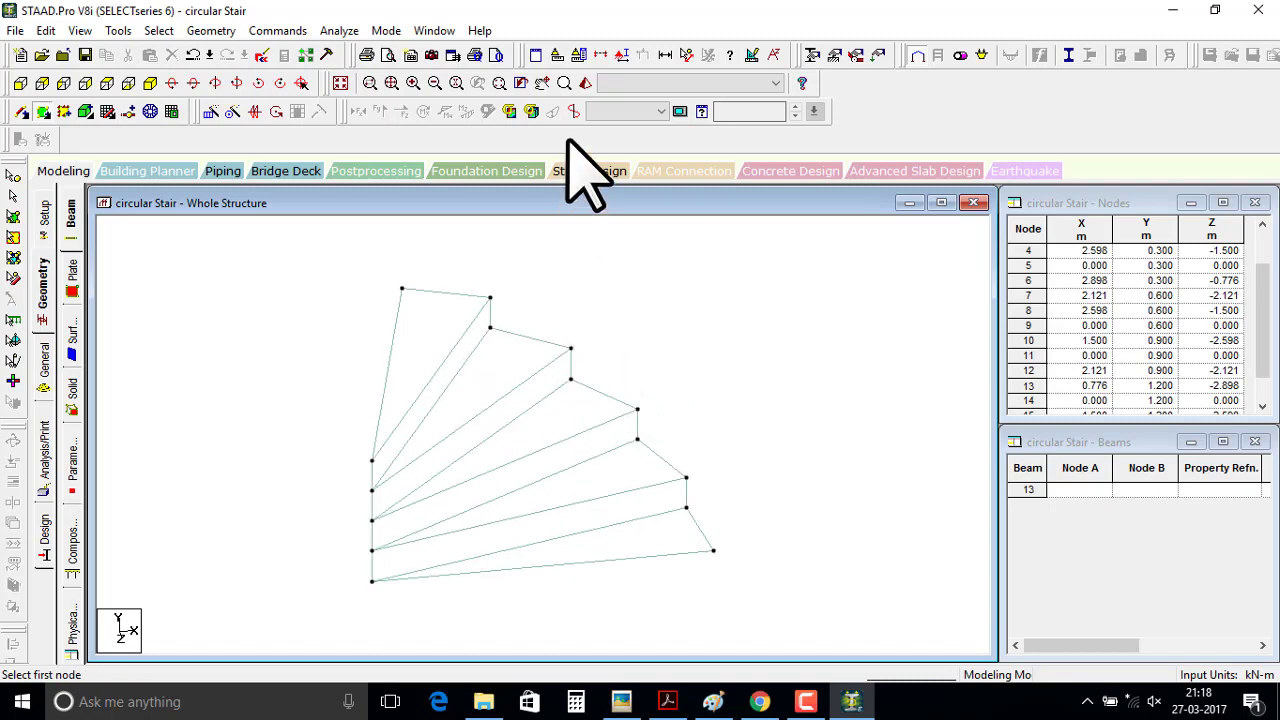
- Inspect the stair in a rendered 3D view, orbiting it before closing the view
click(586, 84)
mouse_move(743, 400)
mouse_down()
mouse_move(563, 434)
mouse_move(628, 428)
mouse_up()
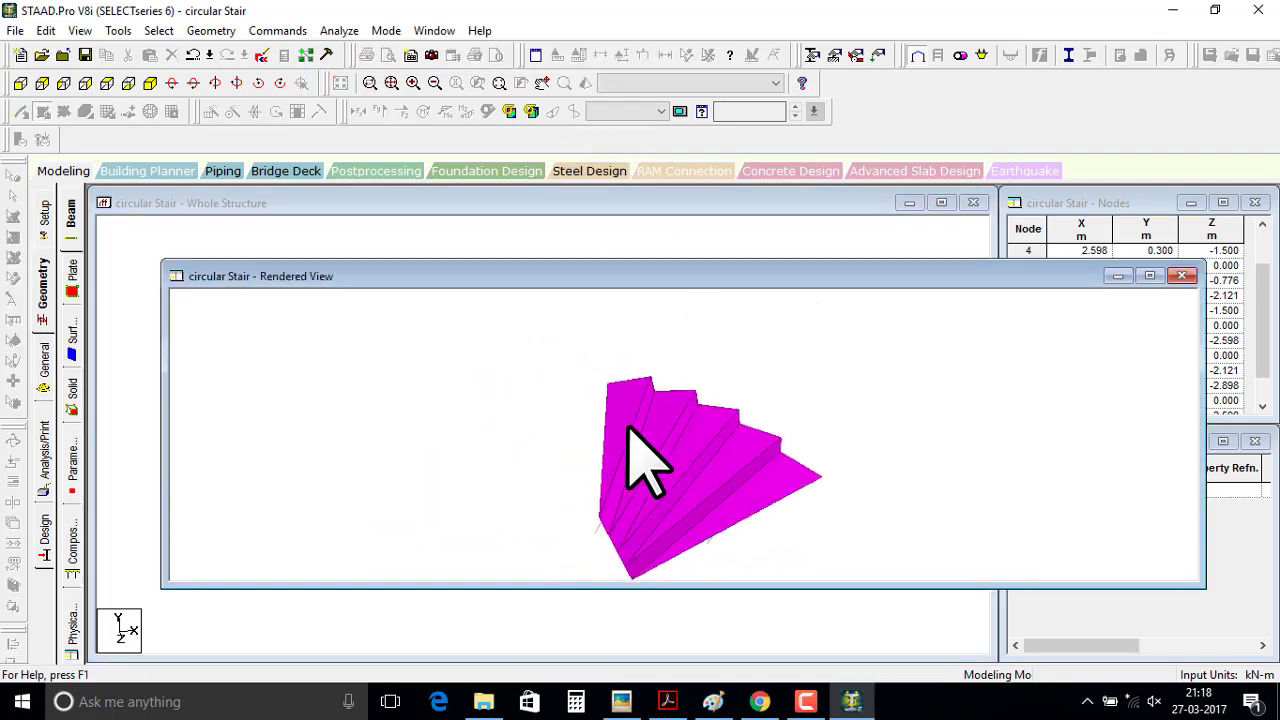
click(1180, 276)
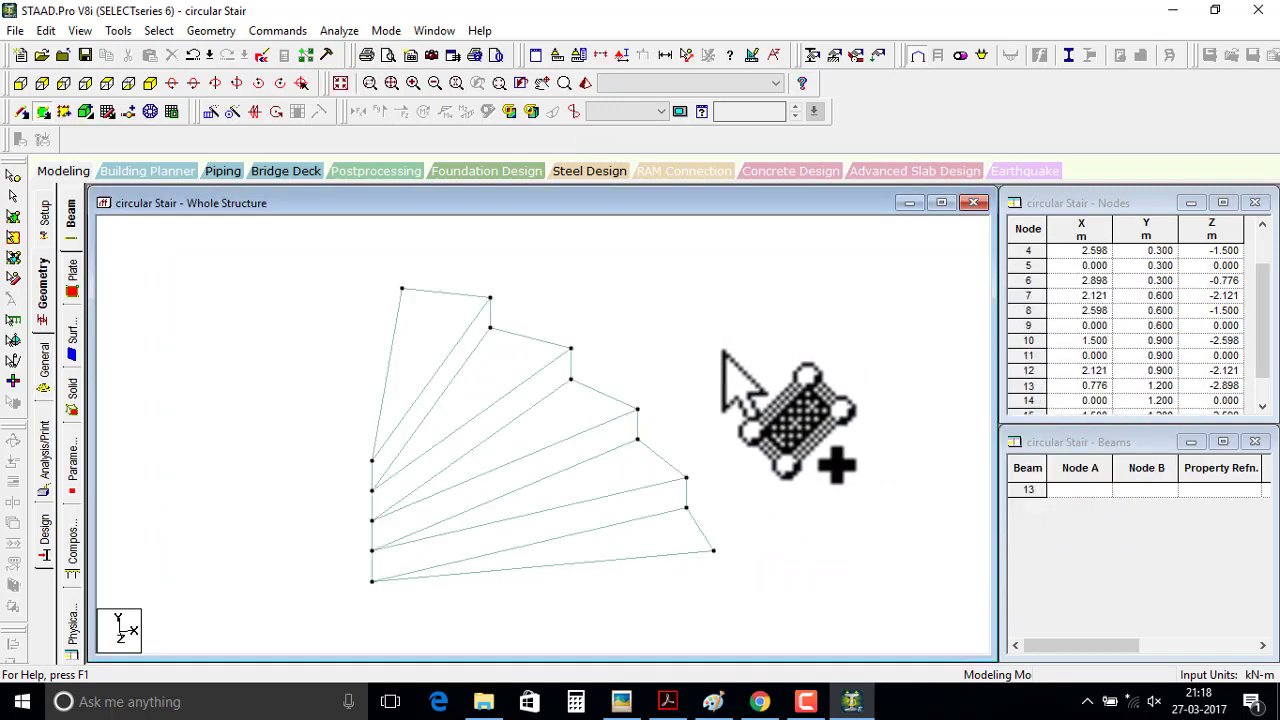
- Select the topmost tread plate in the oblique view and bring up 3D circular repeat for it
click(107, 84)
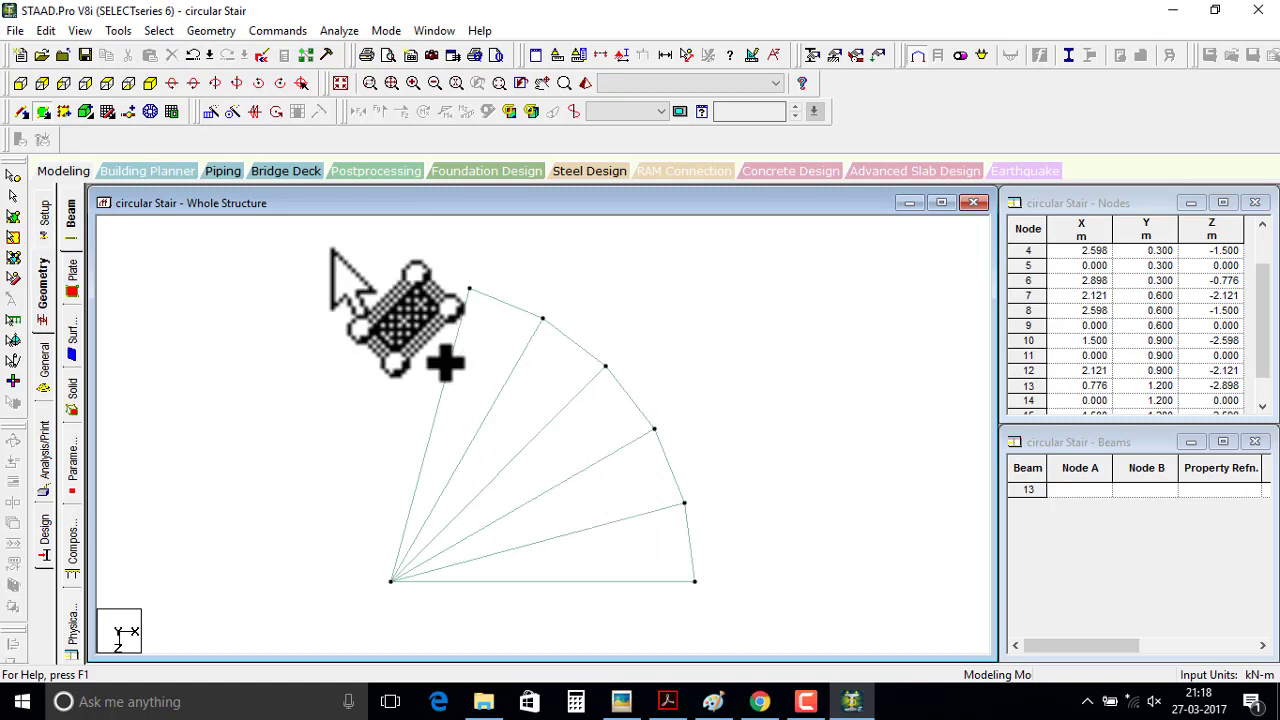
click(147, 85)
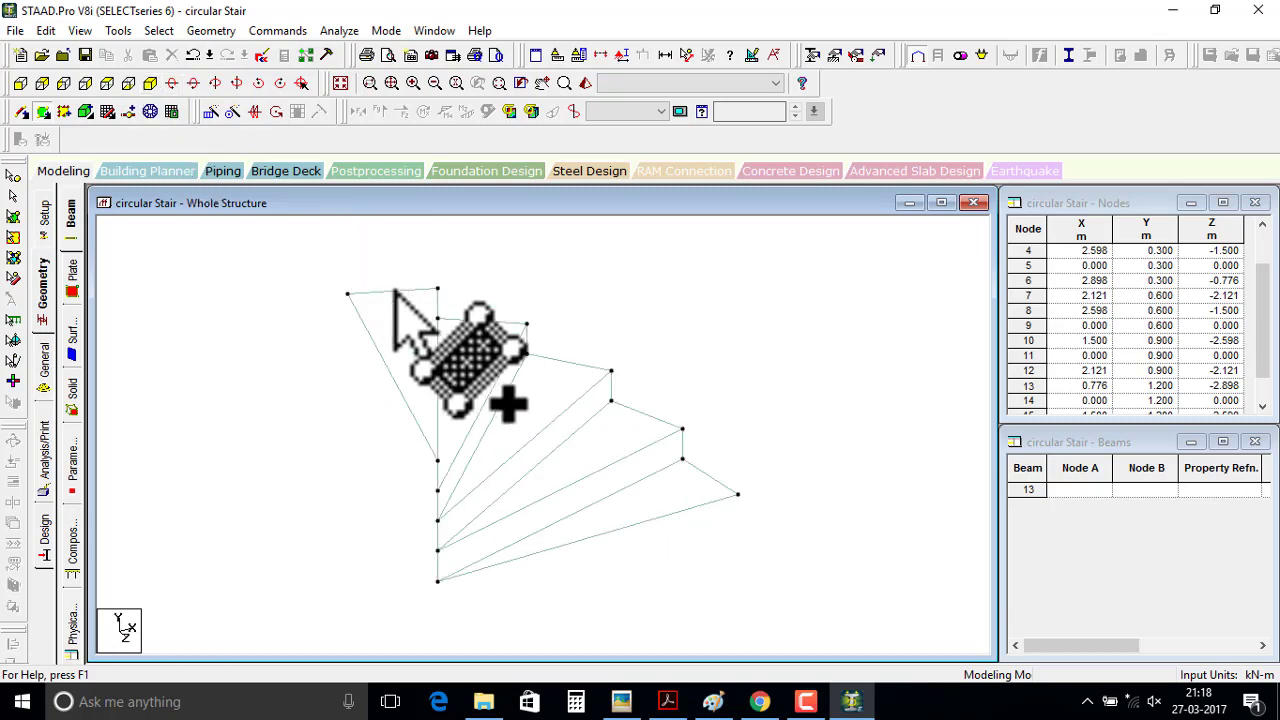
click(414, 337)
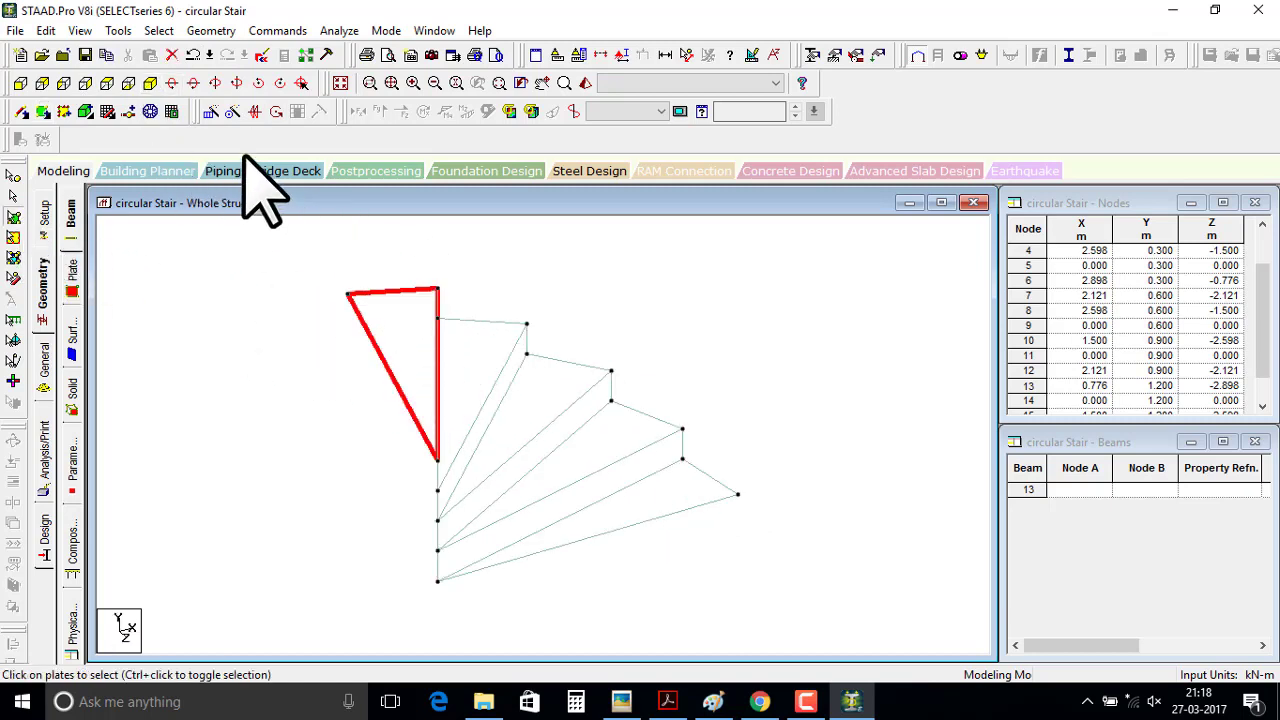
click(231, 111)
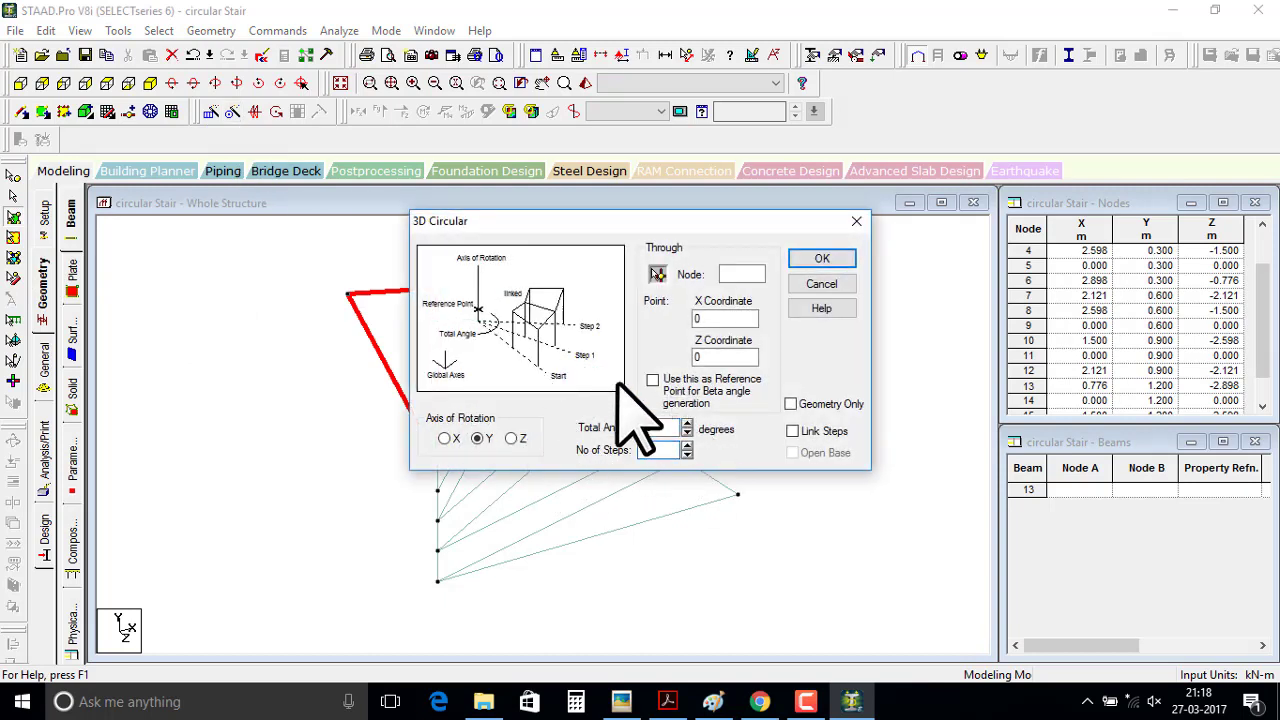
text(1)
- Generate the next tread, rotated 15° about node 1
click(657, 274)
click(437, 581)
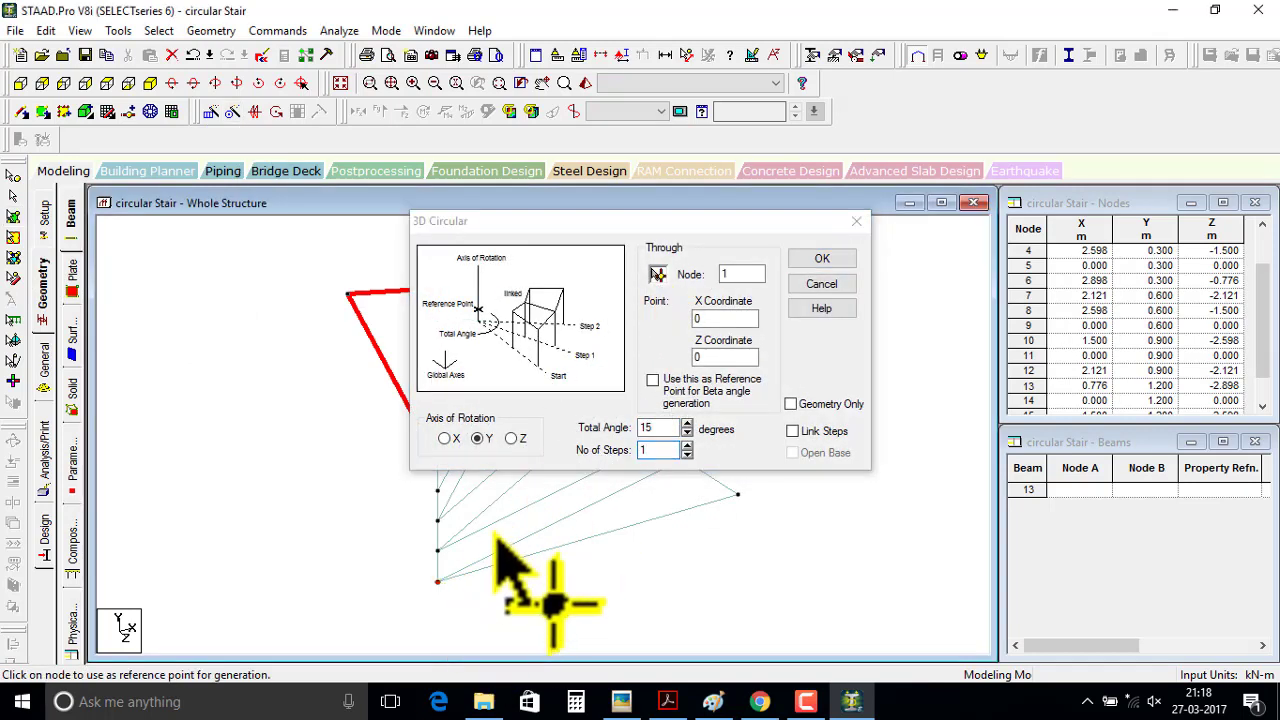
click(815, 259)
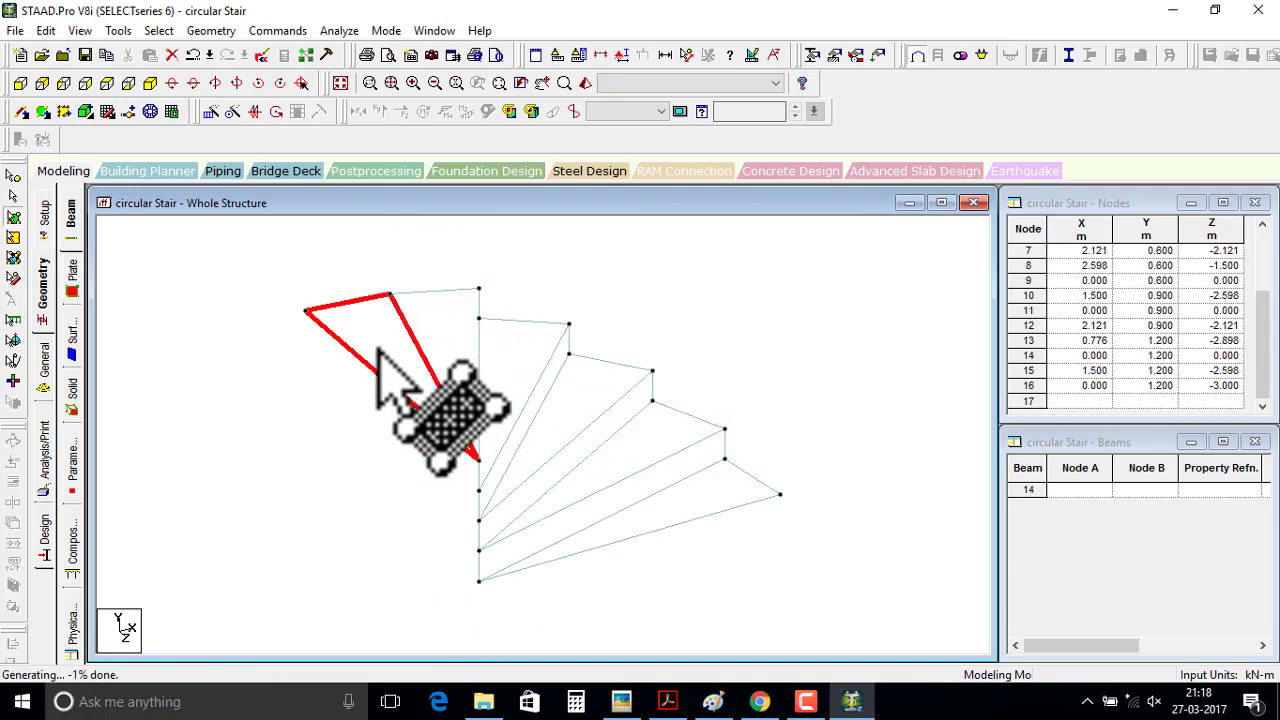
- Move the new tread up 0.3 m to Y = 1.500, splitting members
right_click(380, 352)
click(420, 417)
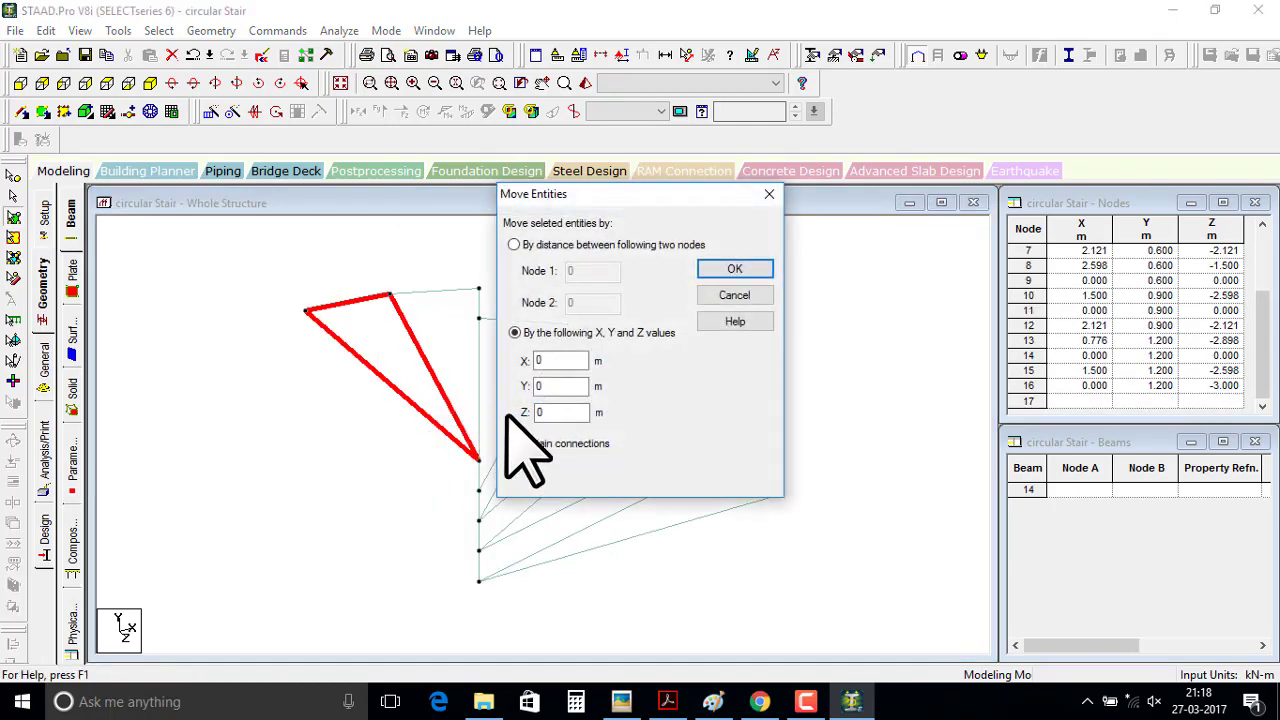
click(740, 269)
click(676, 398)
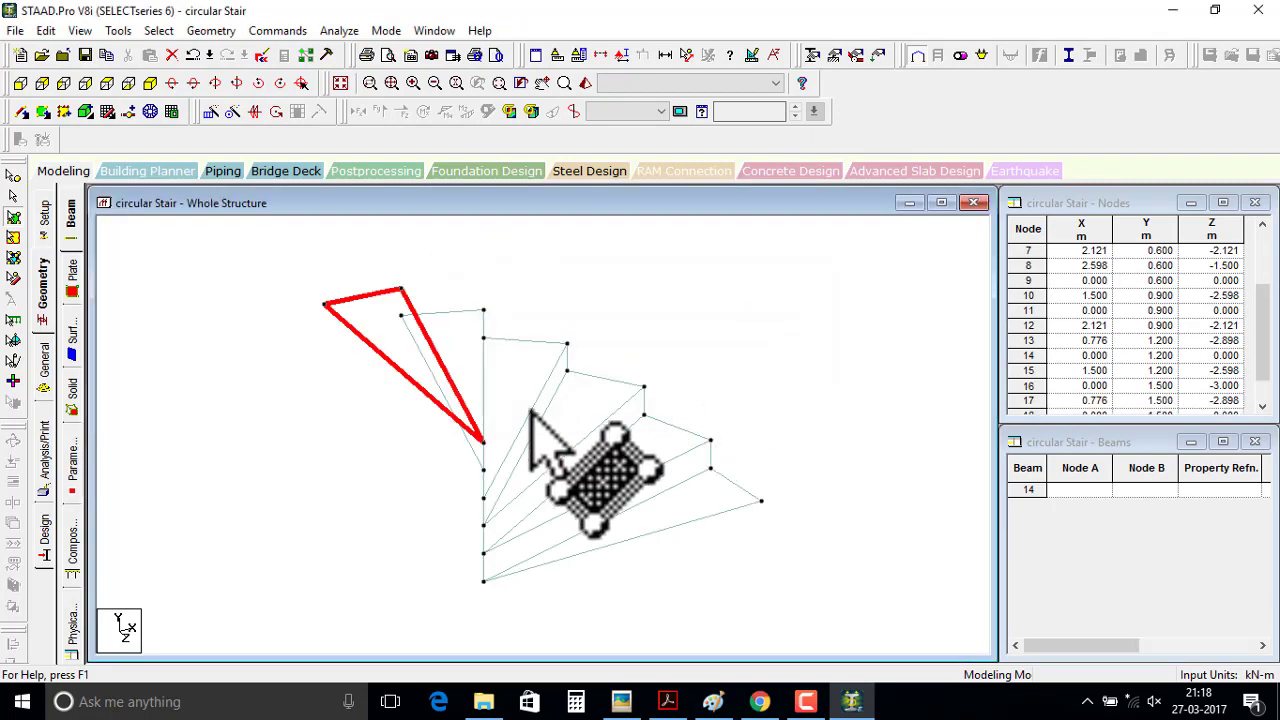
- Add a riser plate joining the sixth tread to the fifth, then select all beams in plan view
ctrl+middle_drag(530, 415, 366, 371)
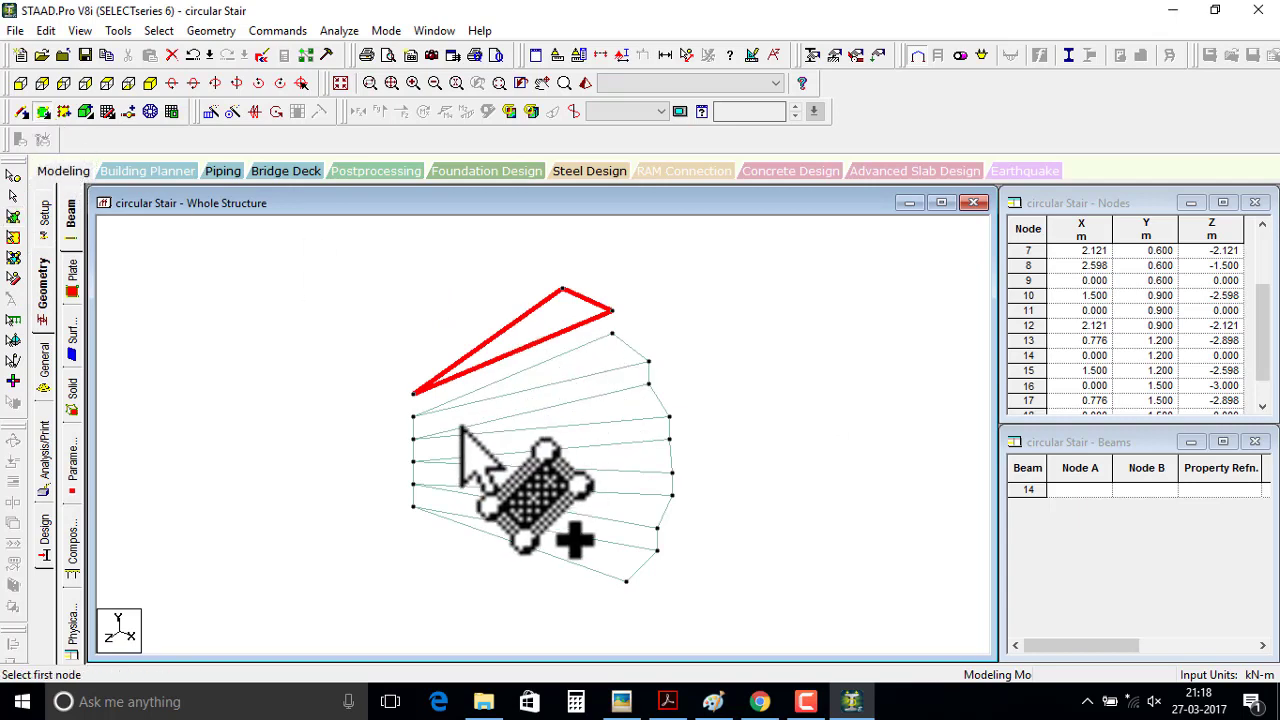
click(413, 415)
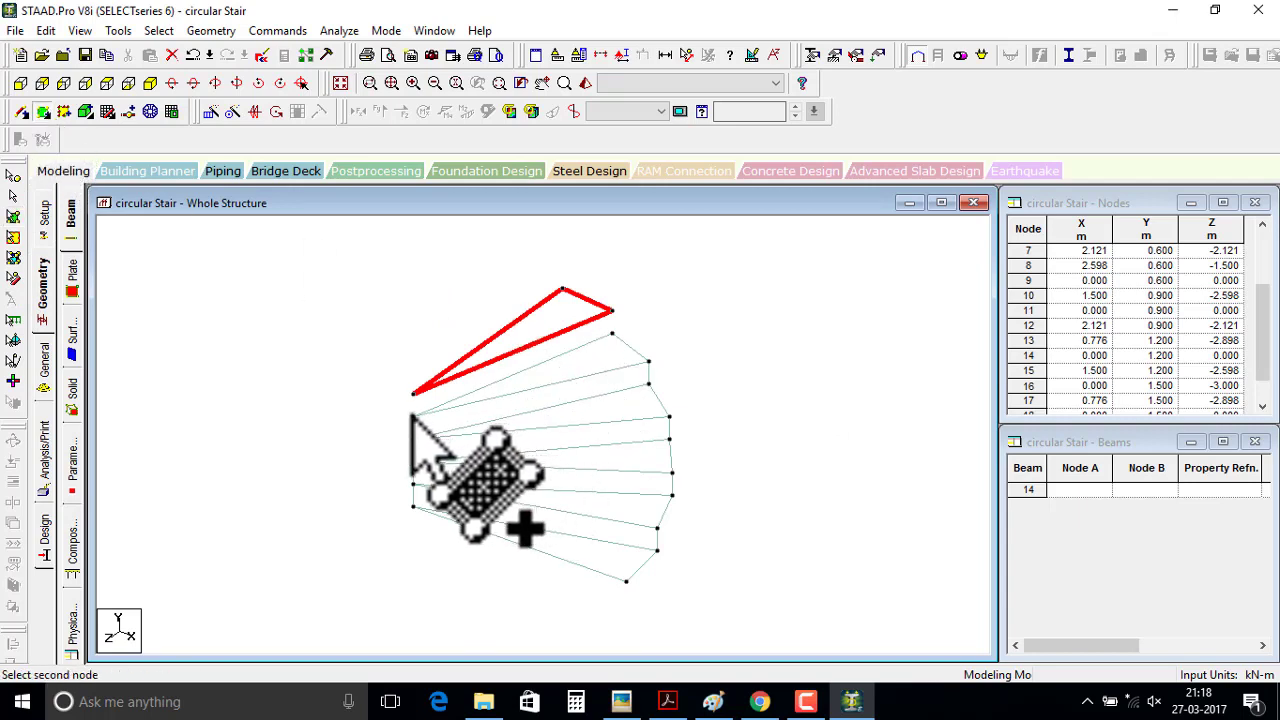
click(612, 310)
click(612, 333)
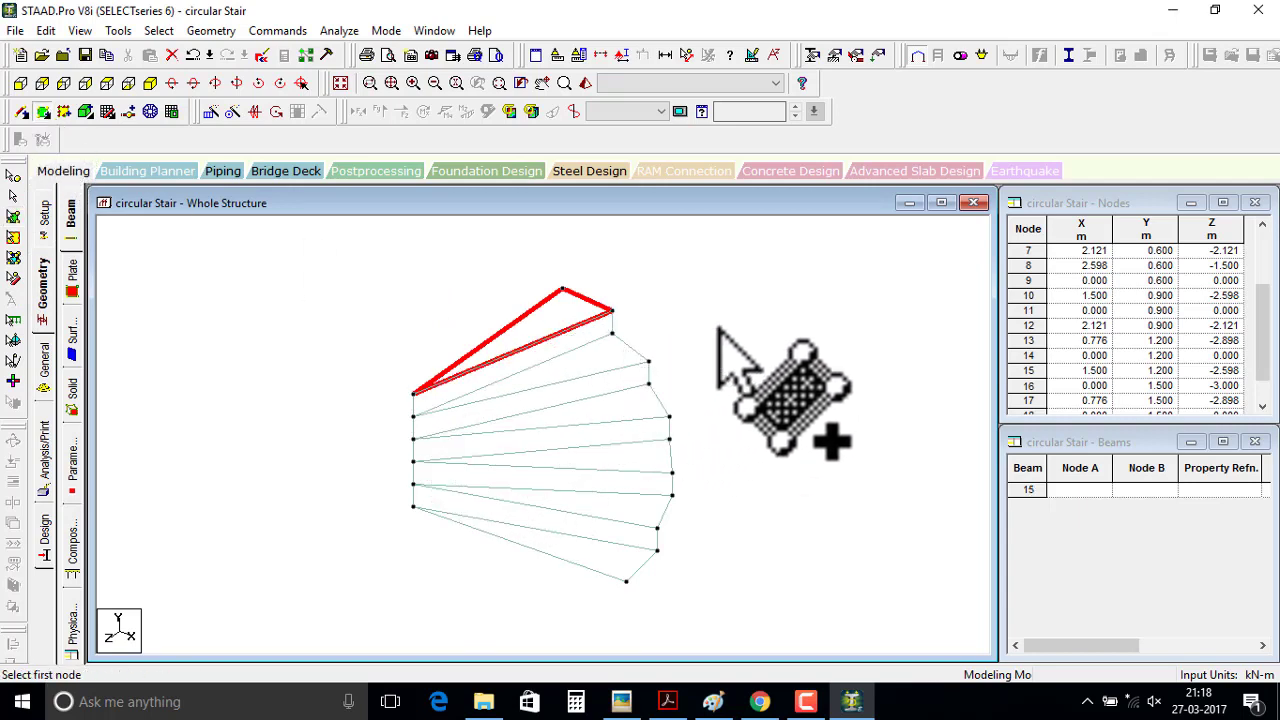
key(Escape)
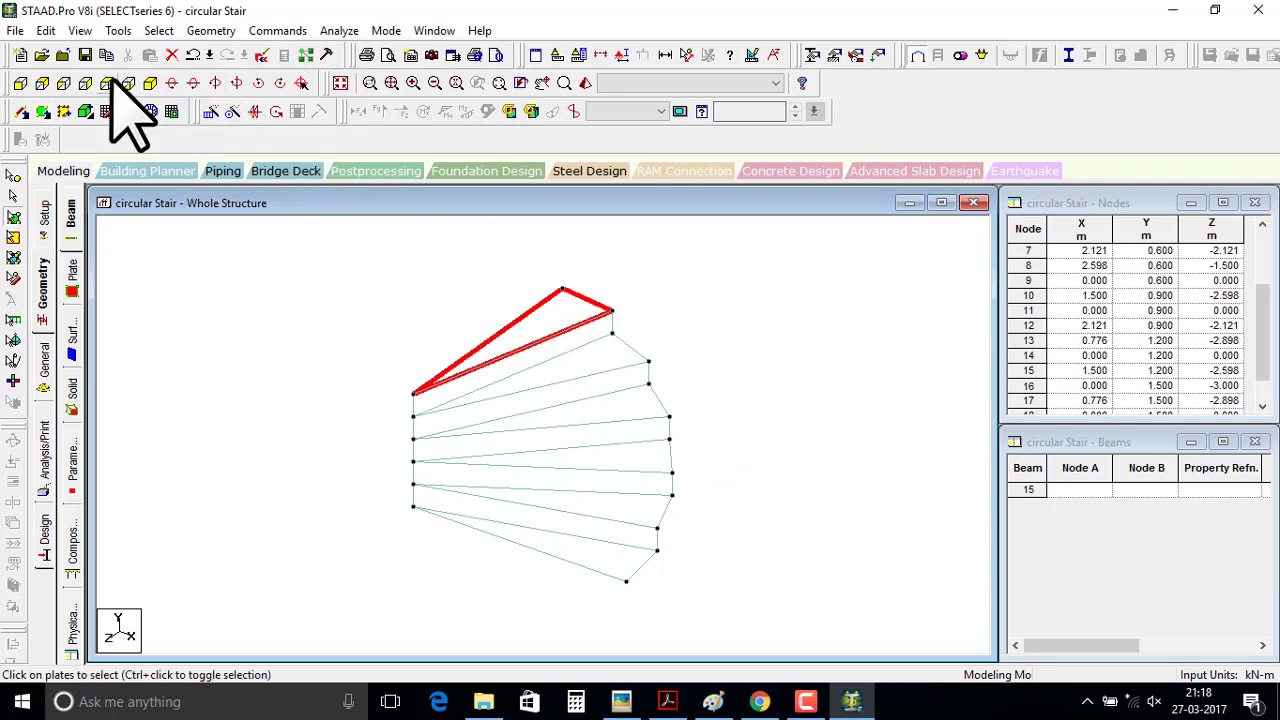
click(107, 83)
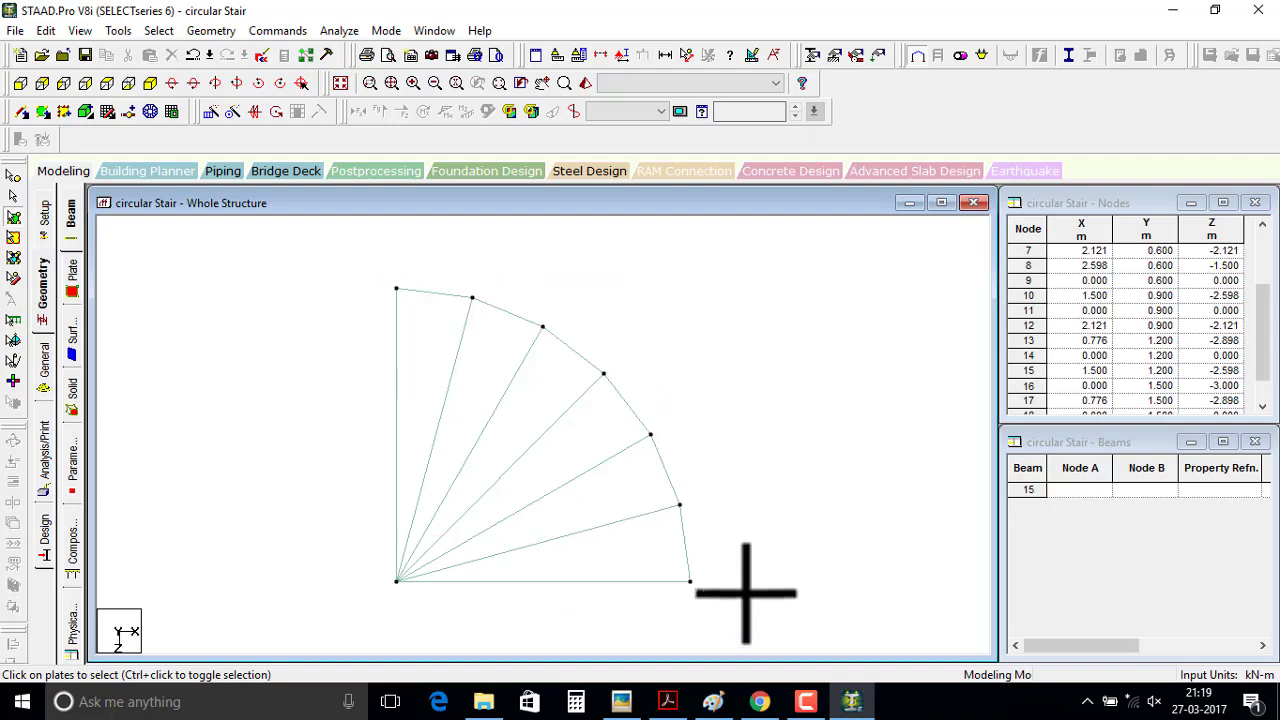
key(ctrl+a)
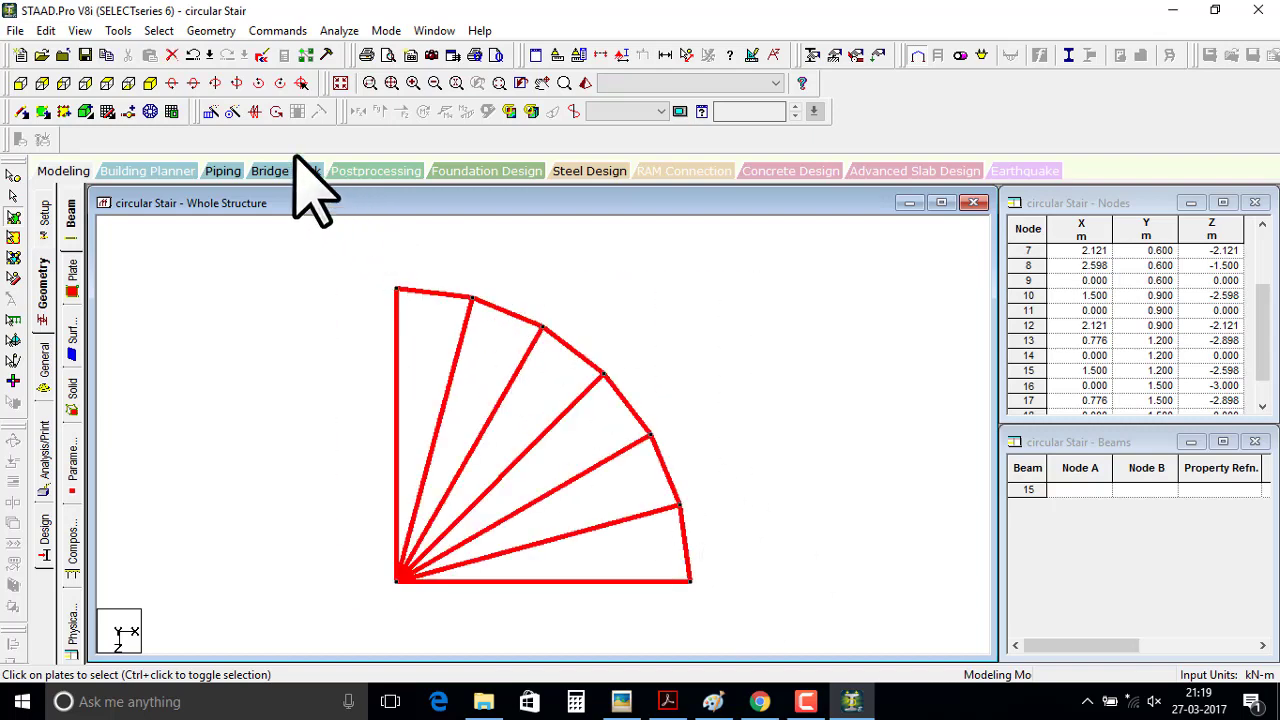
- Copy the six-tread flight 90° about Y through node 1 in 1 step, and select the copy
click(231, 111)
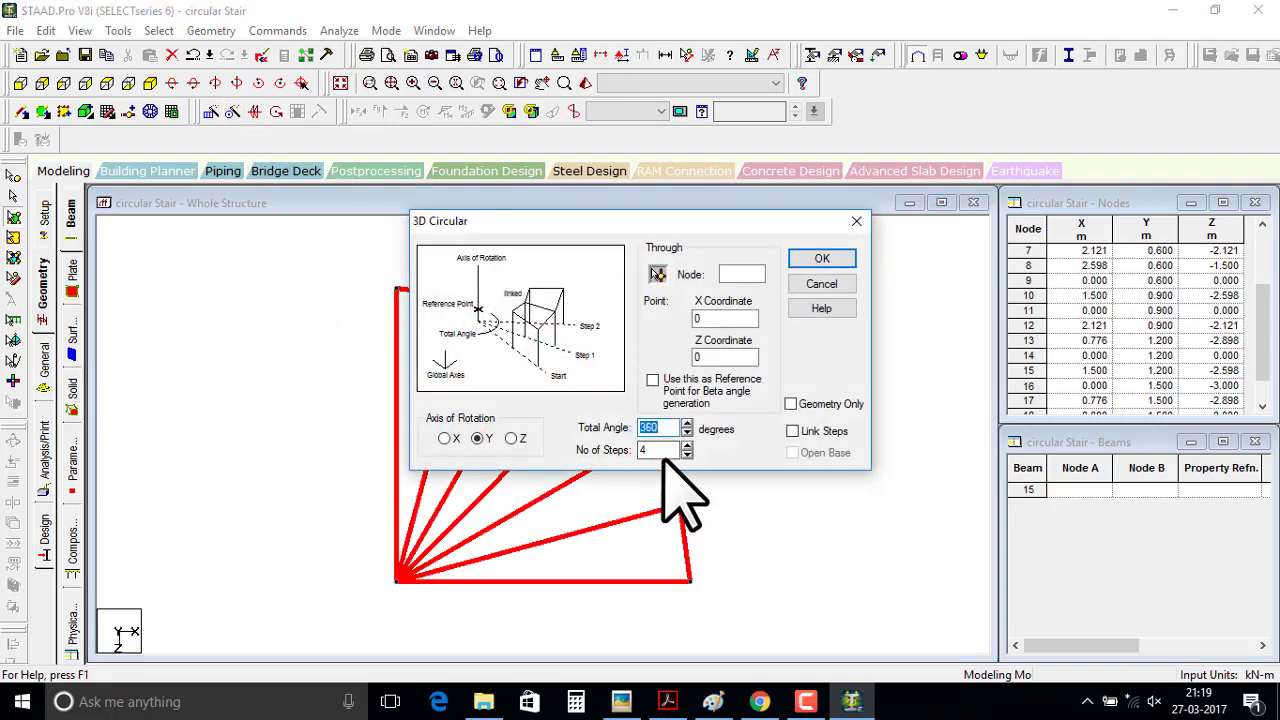
drag(635, 221, 822, 166)
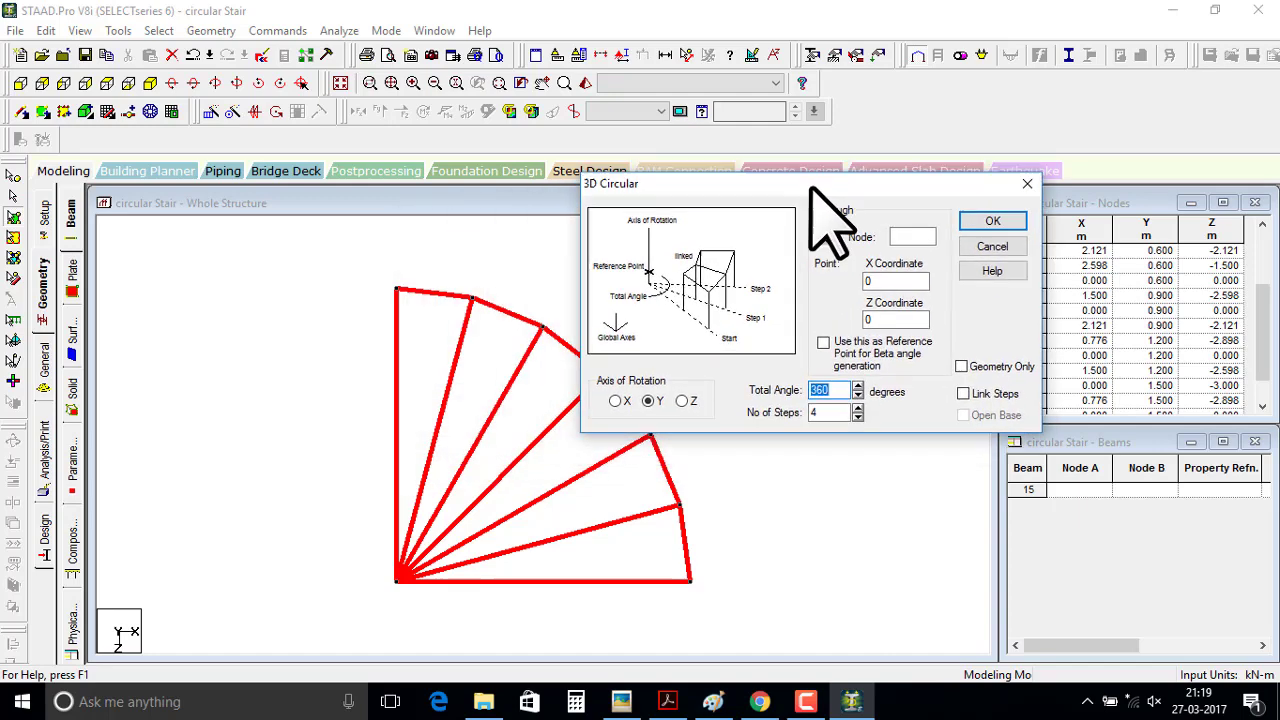
click(844, 218)
click(812, 409)
text(1)
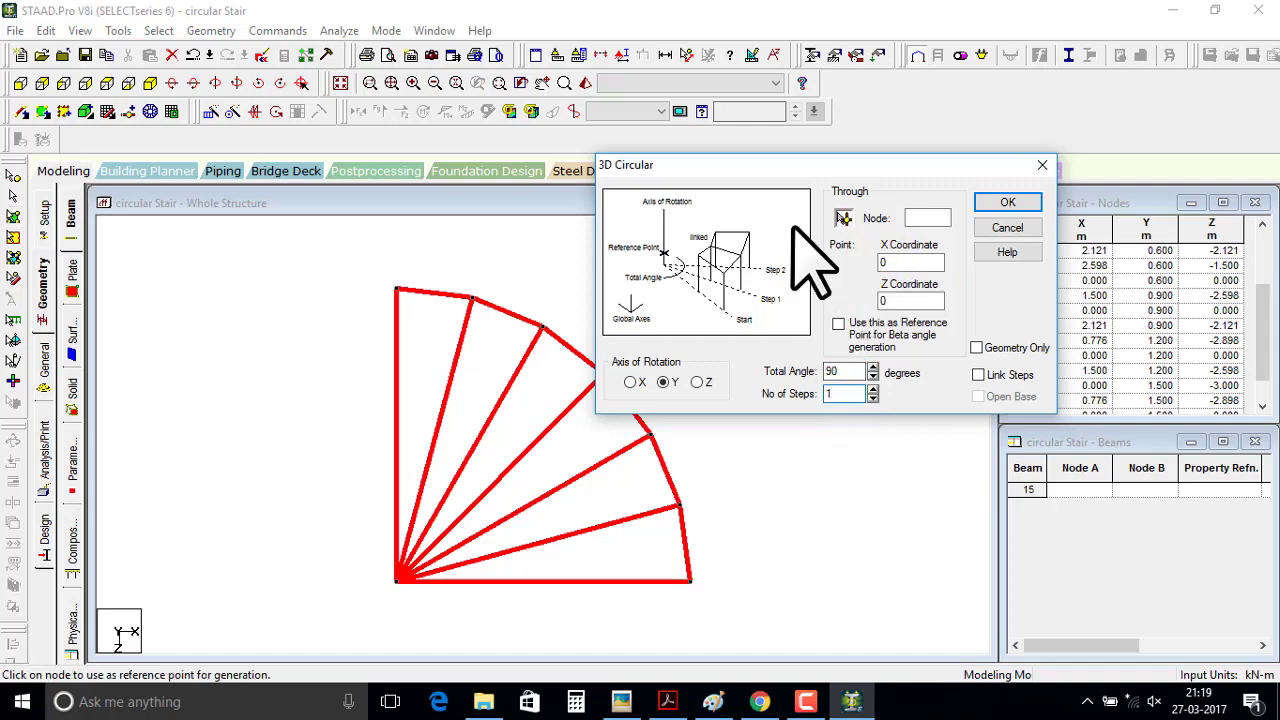
click(397, 580)
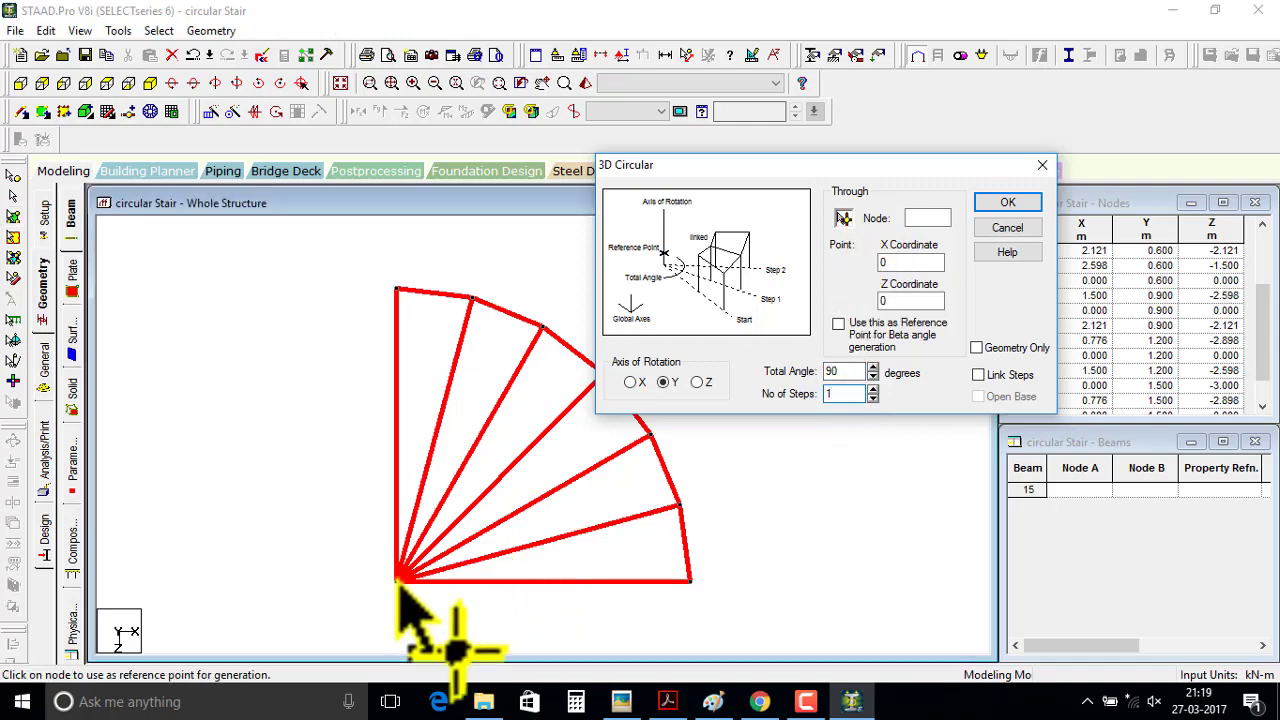
click(1008, 203)
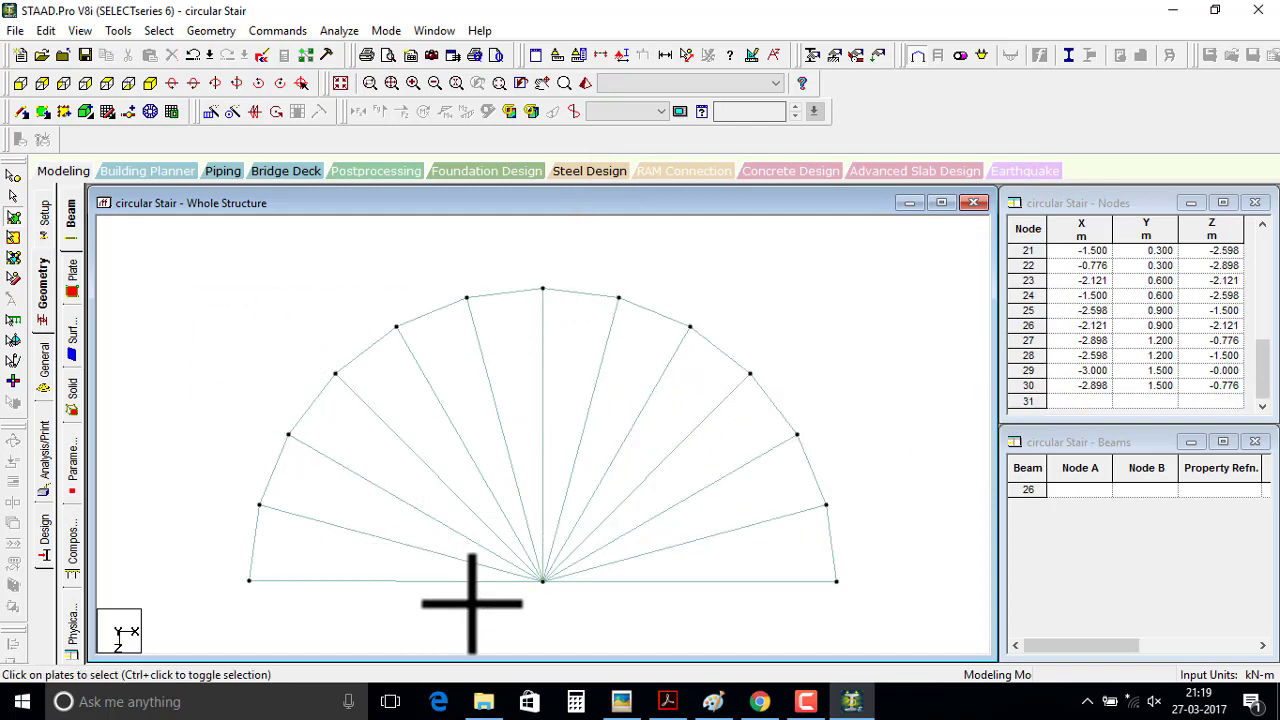
drag(518, 624, 518, 624)
click(150, 83)
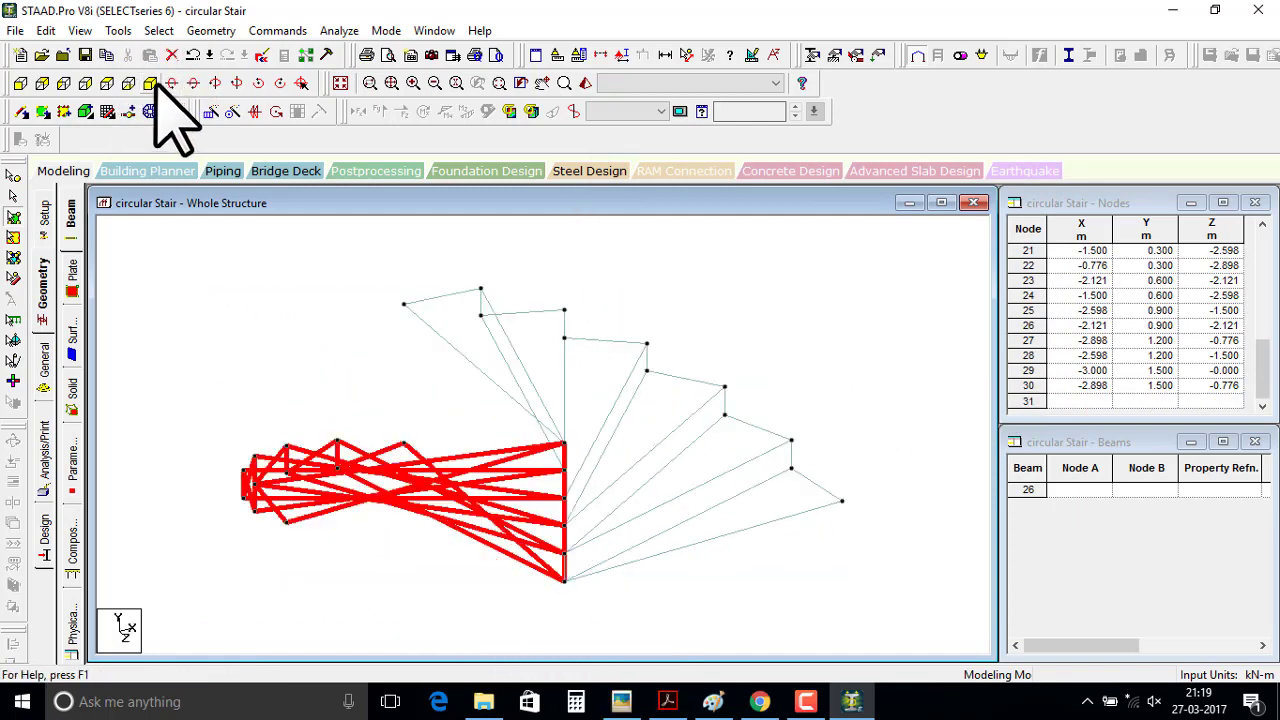
- Measure the node-to-node rise of the flight as 1.500 m
click(685, 53)
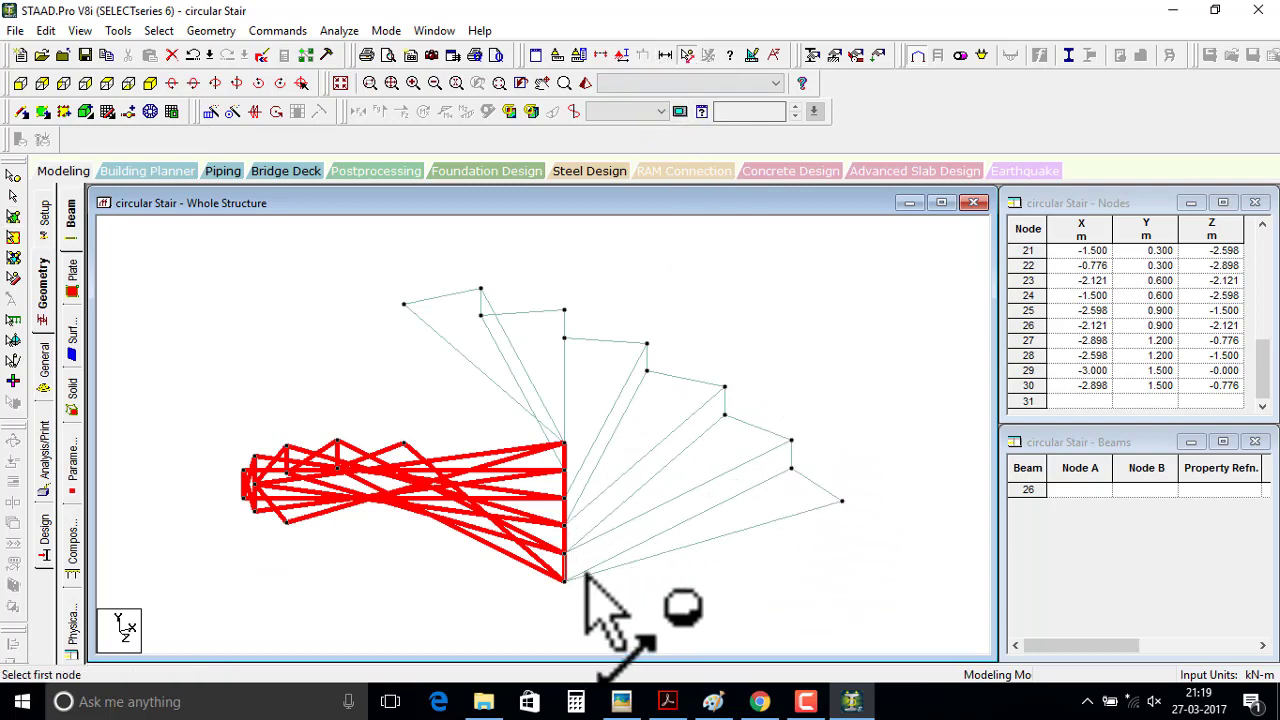
mouse_move(748, 495)
middle_down()
mouse_move(571, 543)
mouse_move(558, 560)
middle_up()
click(543, 567)
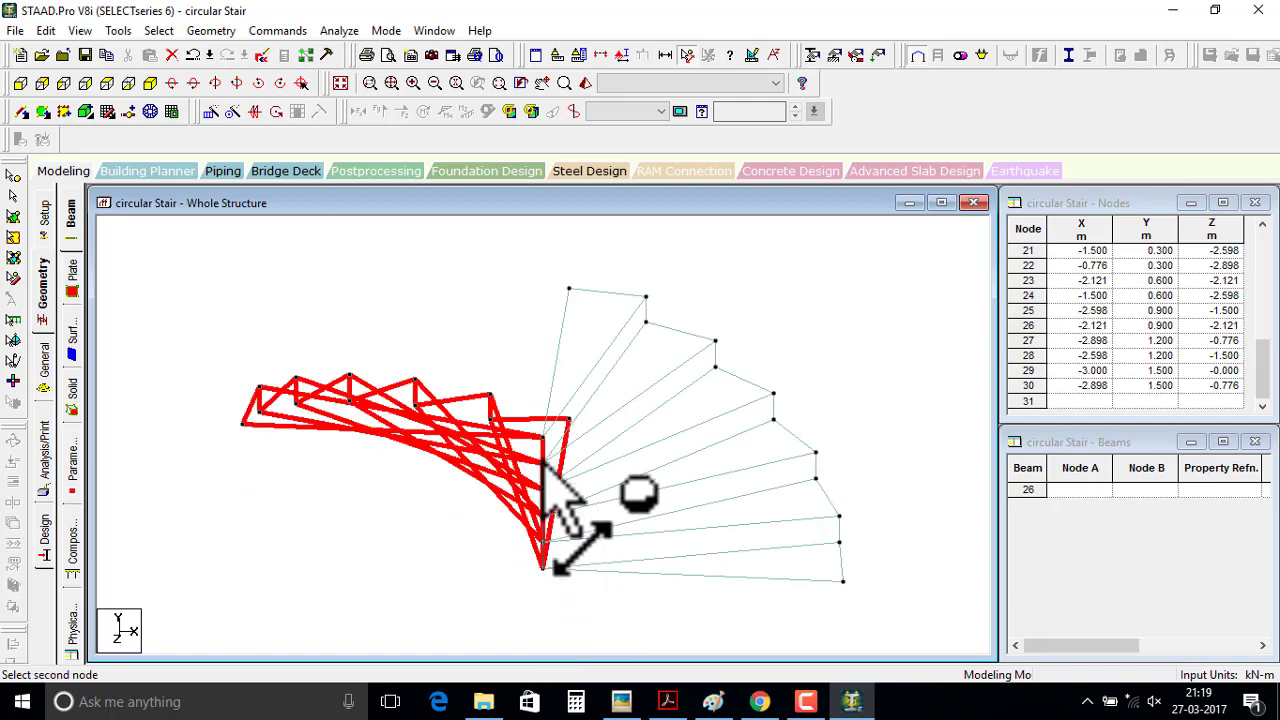
click(543, 436)
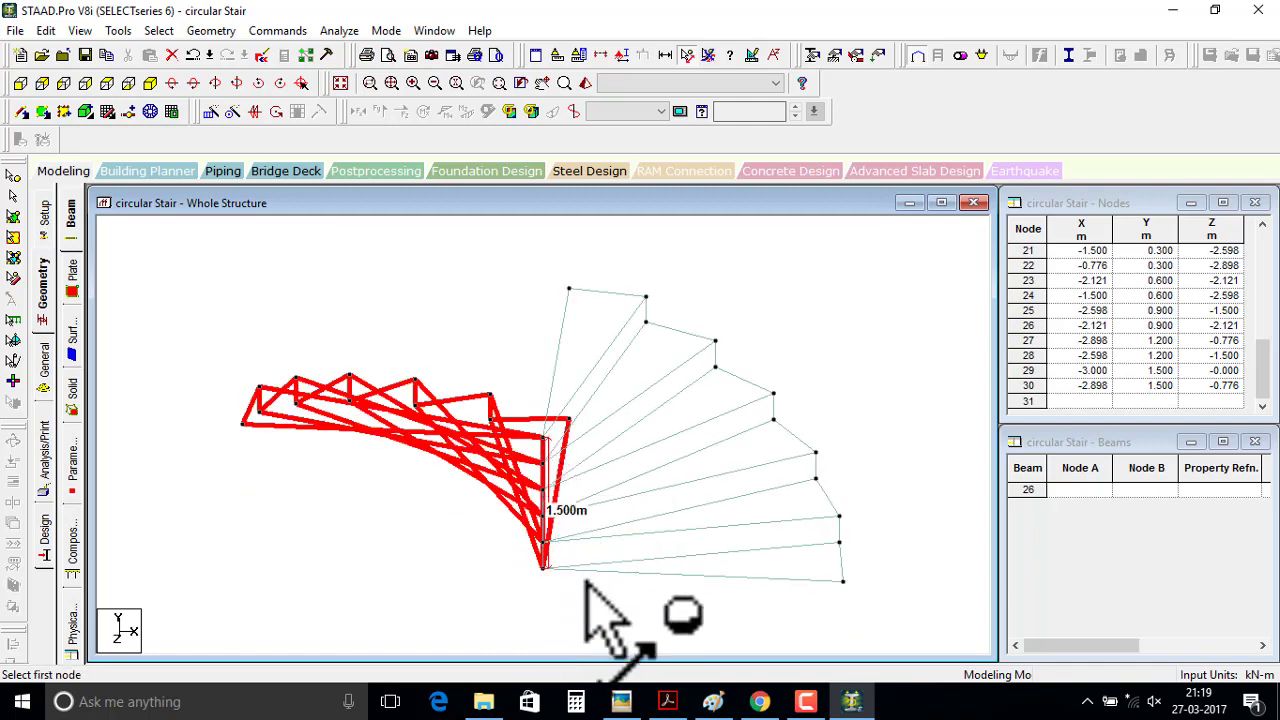
- Move the copied flight up 1.5 m in Y, splitting members at coinciding nodes
right_click(402, 334)
click(432, 468)
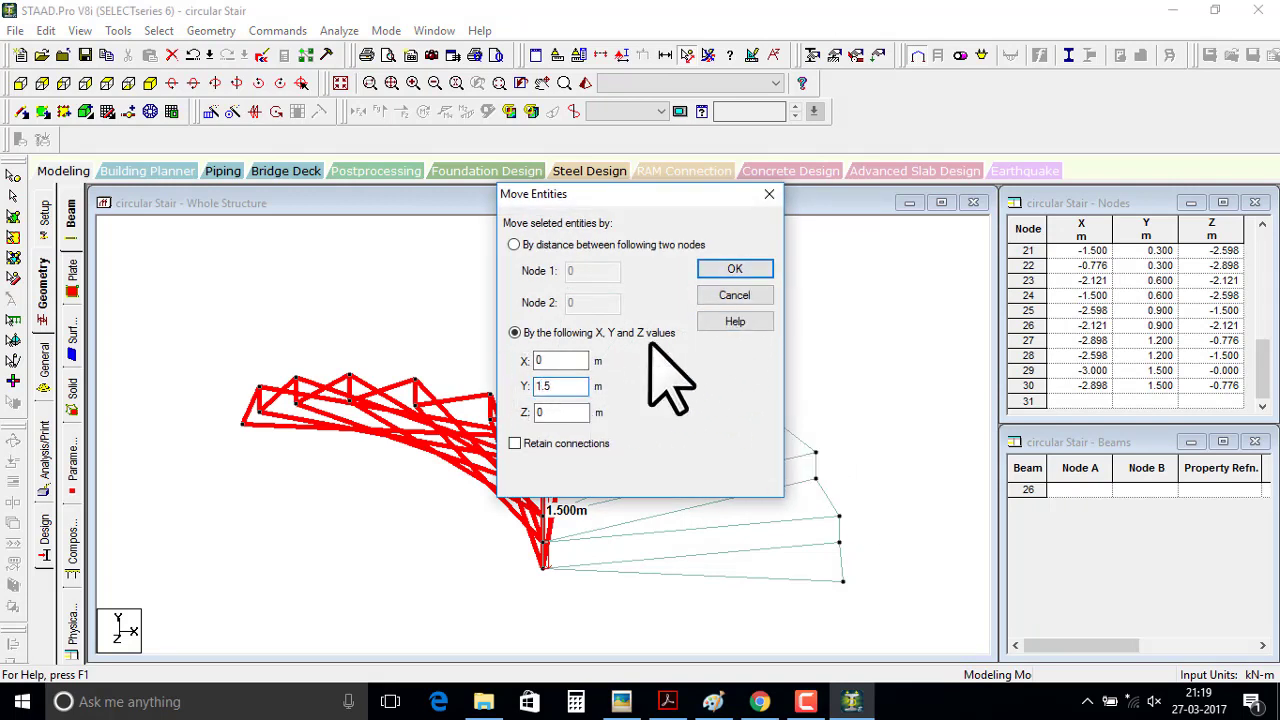
click(712, 270)
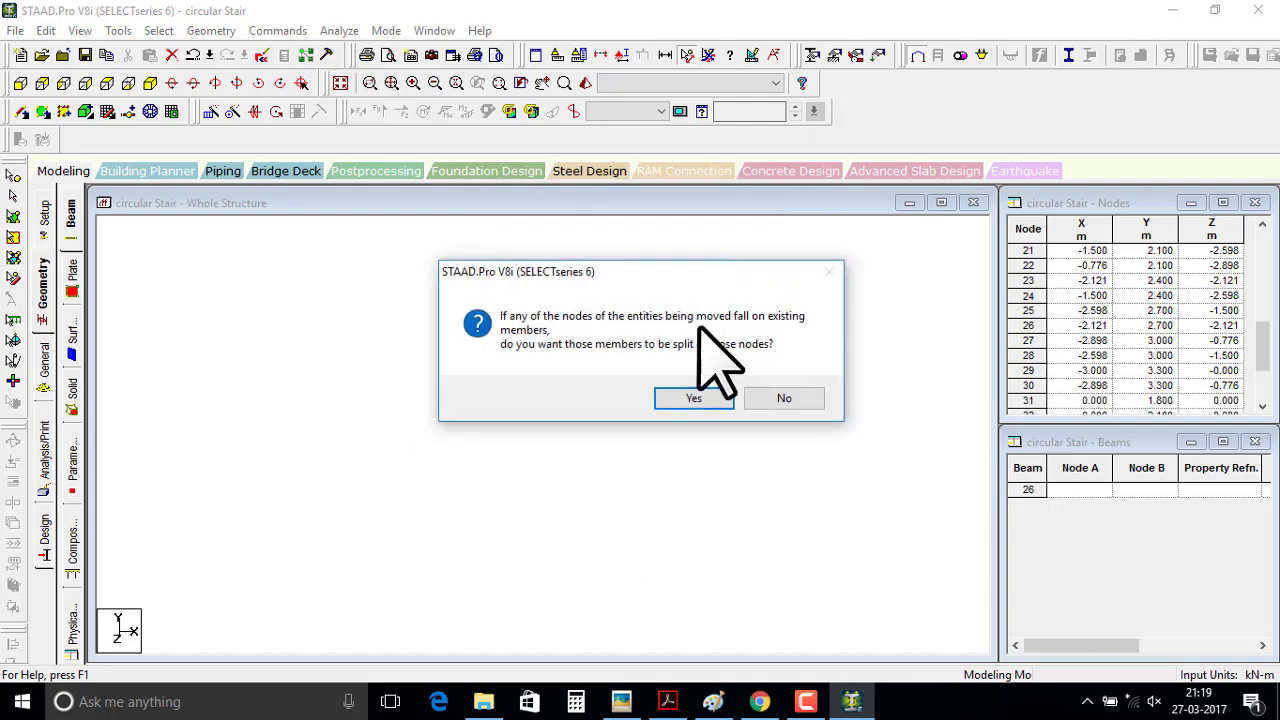
click(688, 398)
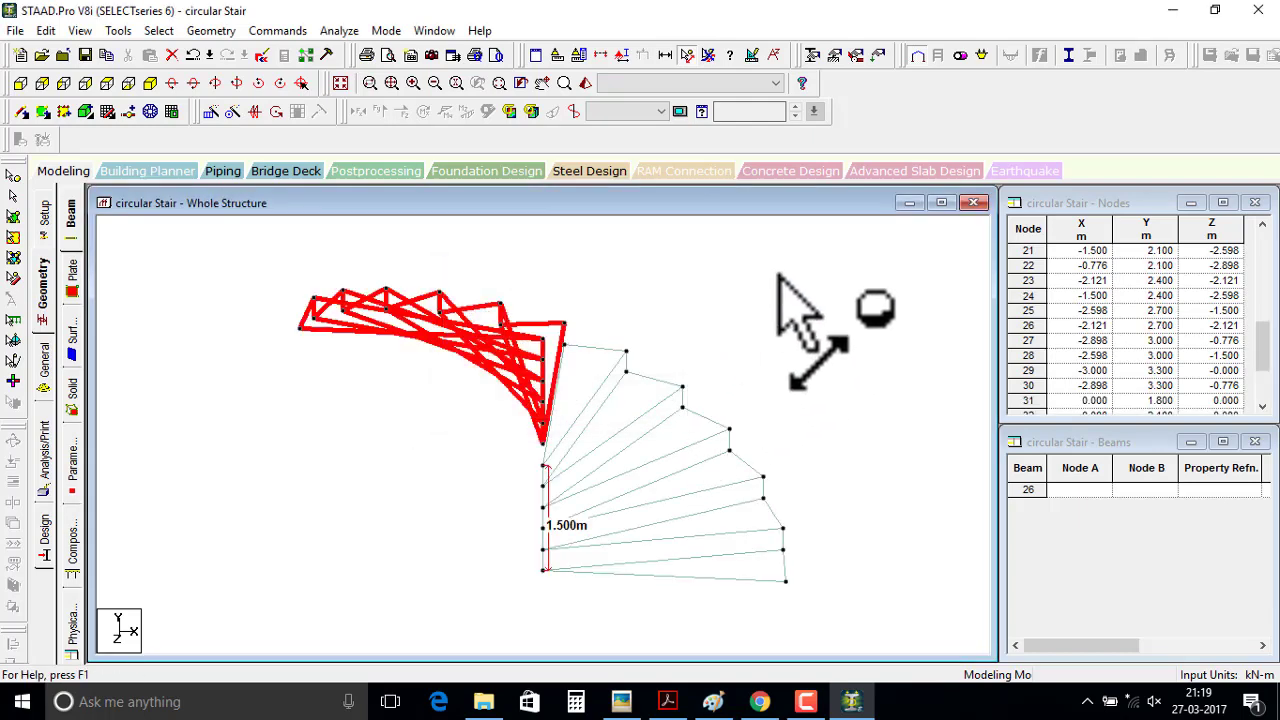
- Add a four-node plate connecting the lower flight's top tread to the raised upper flight
click(738, 320)
middle_drag(738, 320, 771, 357)
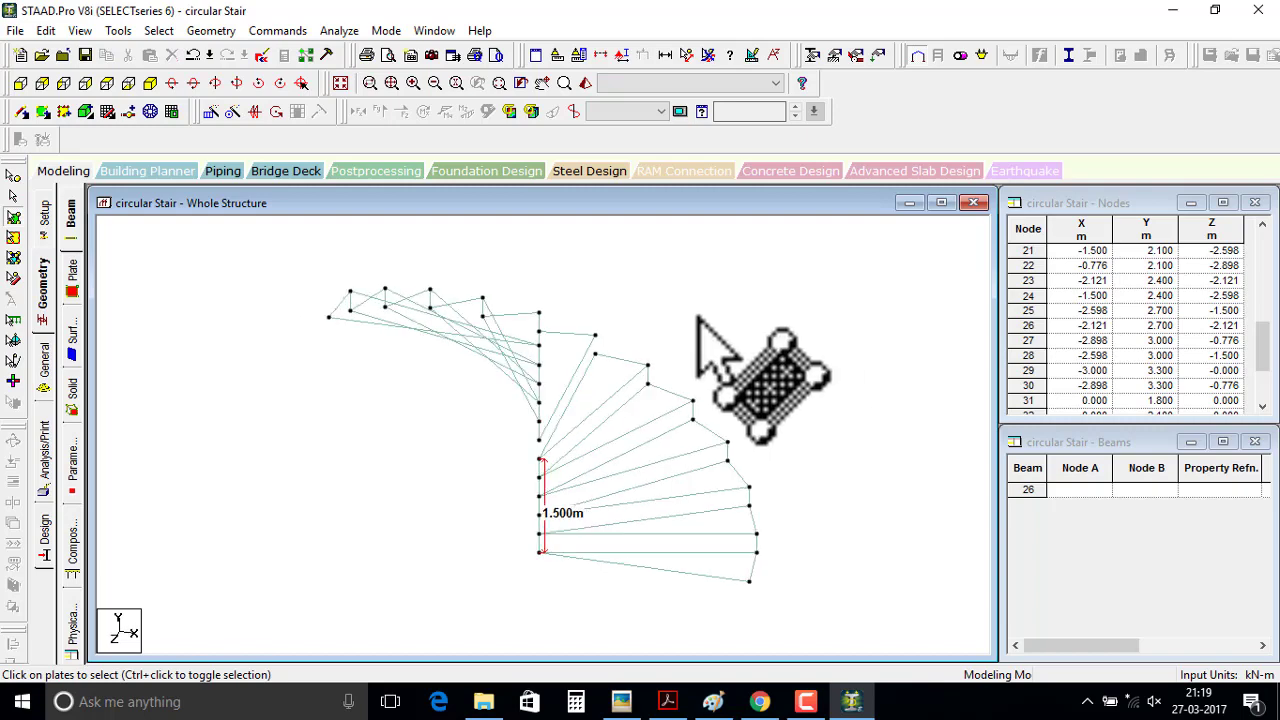
click(43, 111)
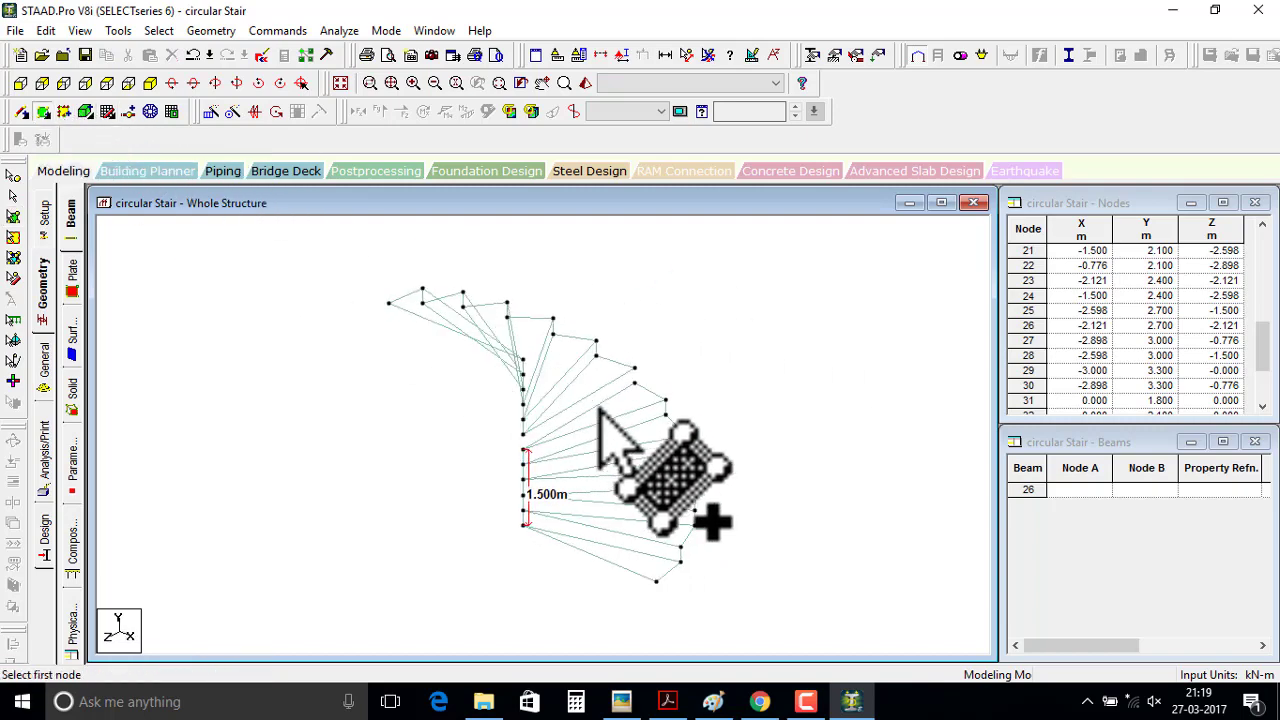
click(523, 449)
click(522, 434)
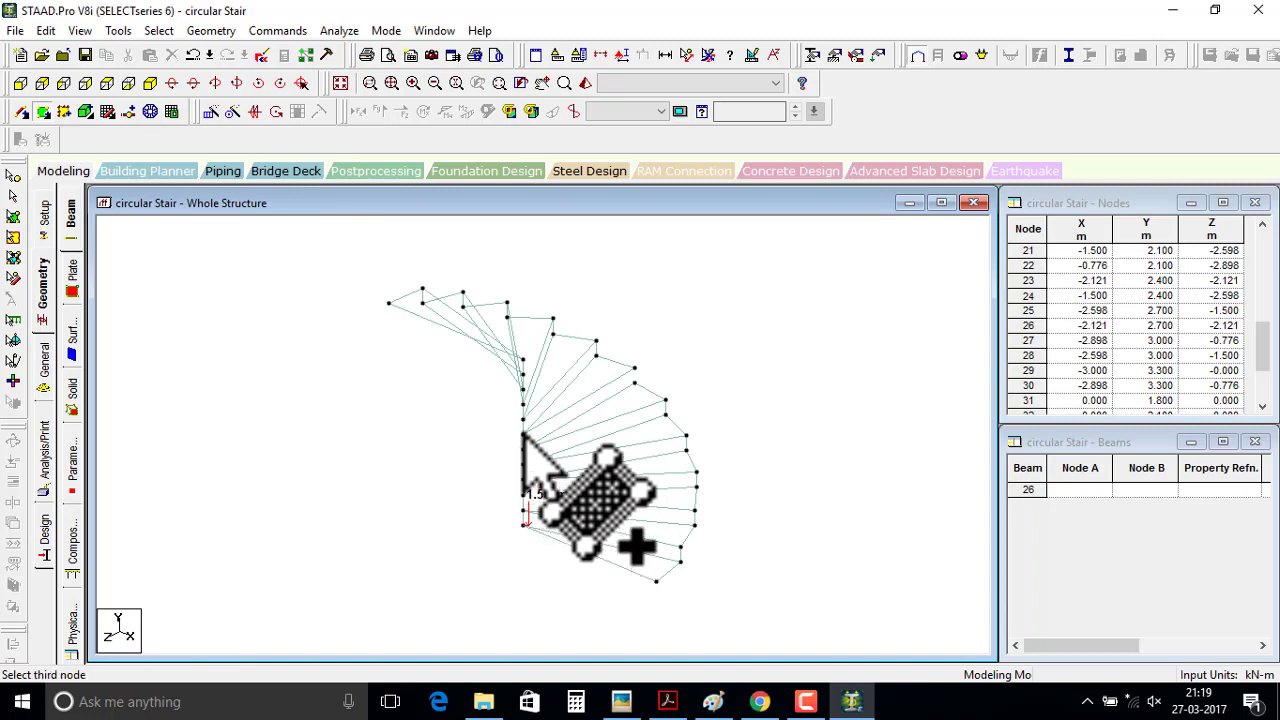
click(633, 372)
click(665, 401)
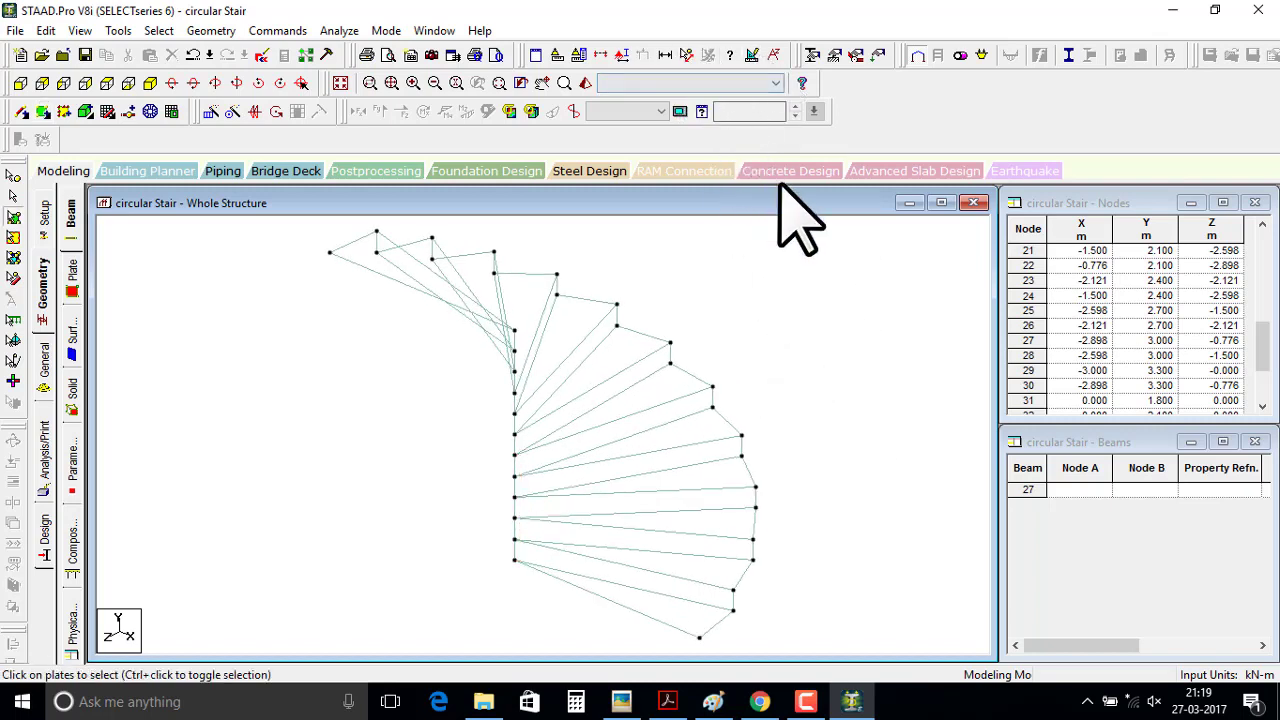
click(687, 54)
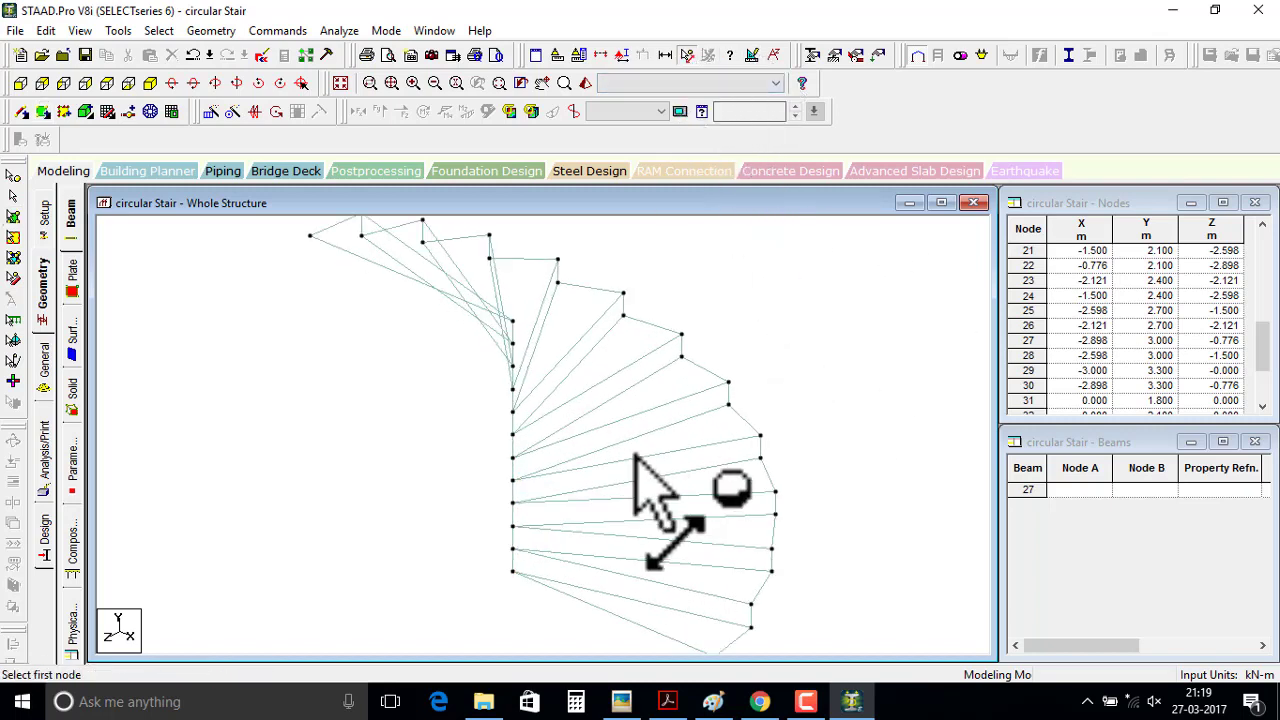
- Measure the stair's total rise from bottom to top node as 3.300 m
click(512, 571)
click(513, 321)
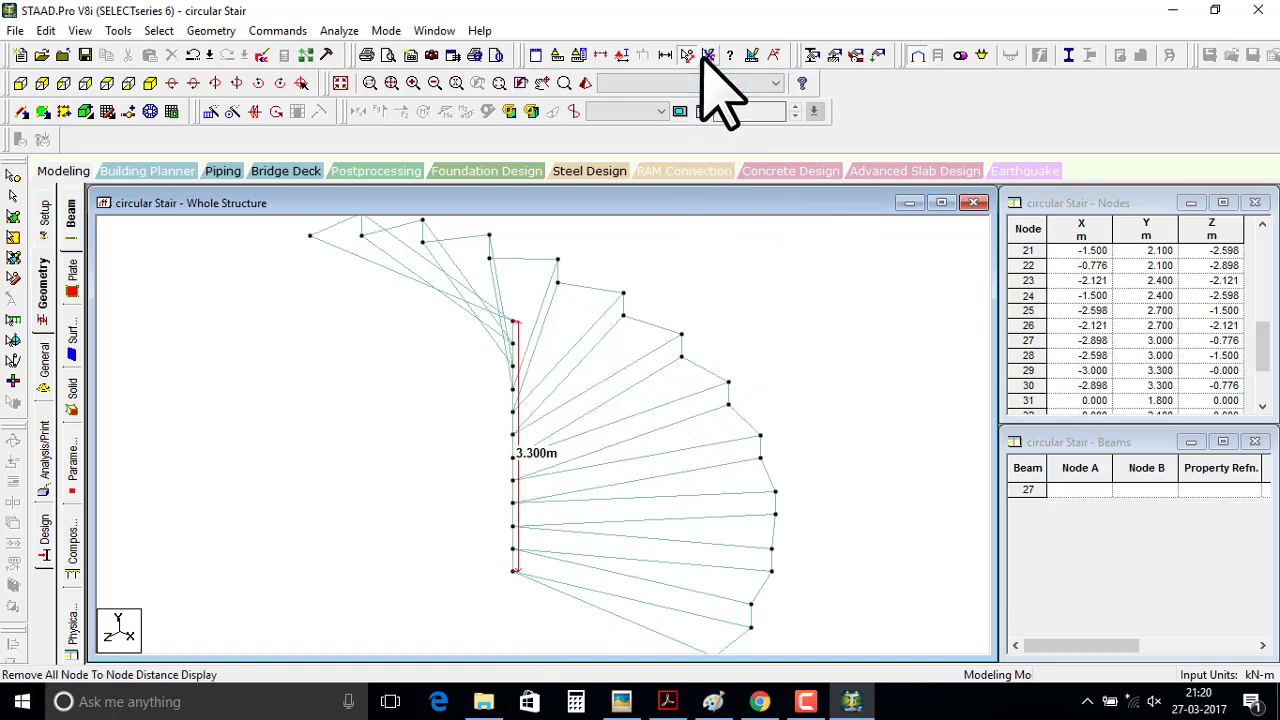
drag(751, 266, 548, 236)
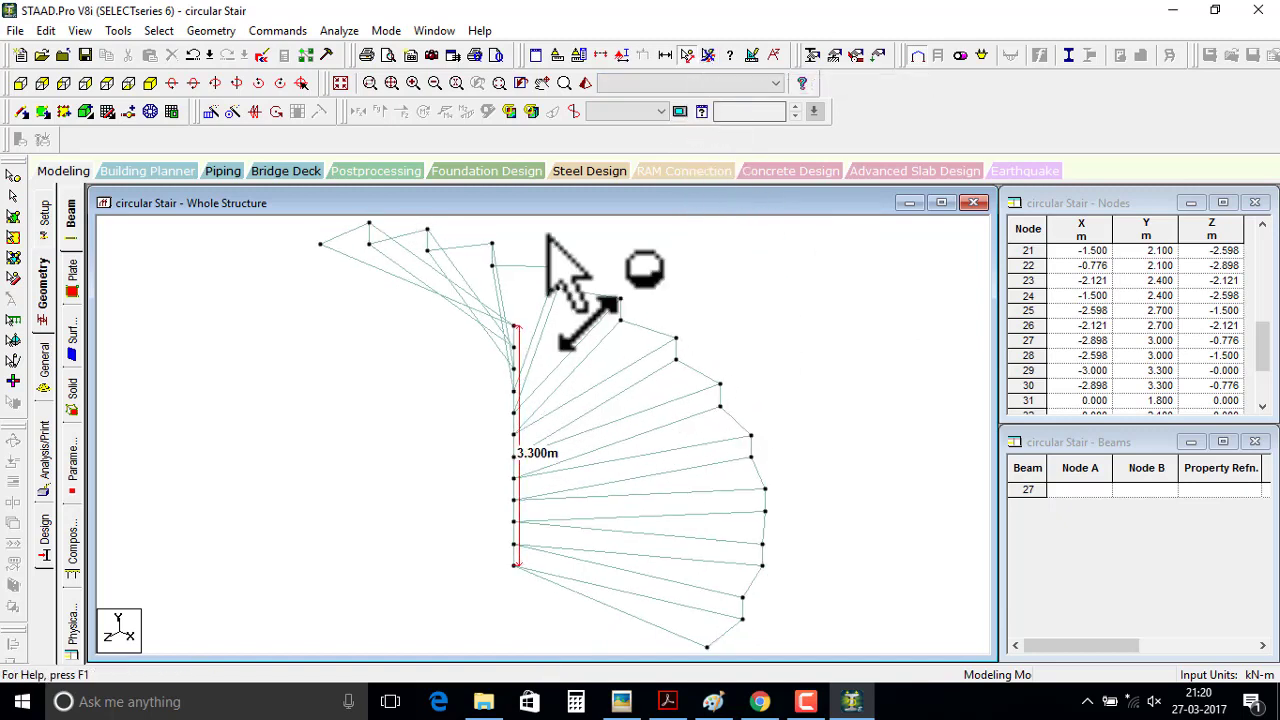
- Select all half-circle plates in plan view and set a circular repeat of 180° with 1 step
click(107, 83)
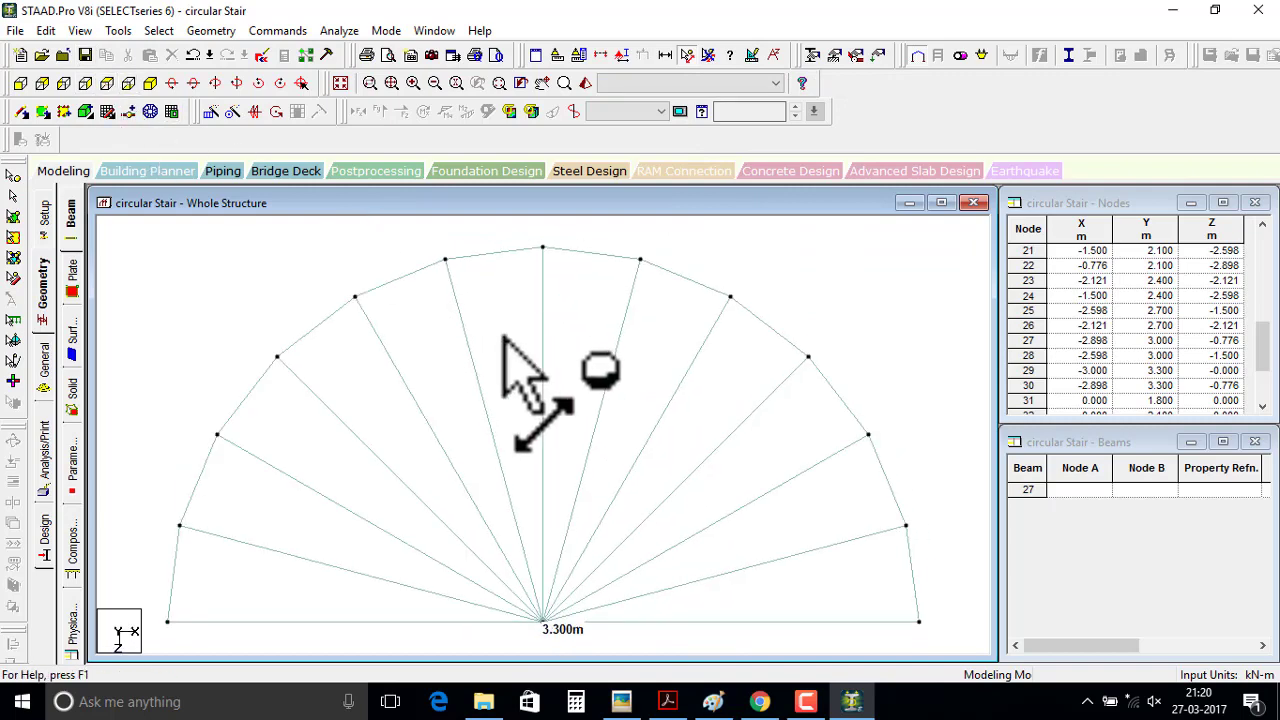
click(13, 217)
drag(225, 300, 700, 545)
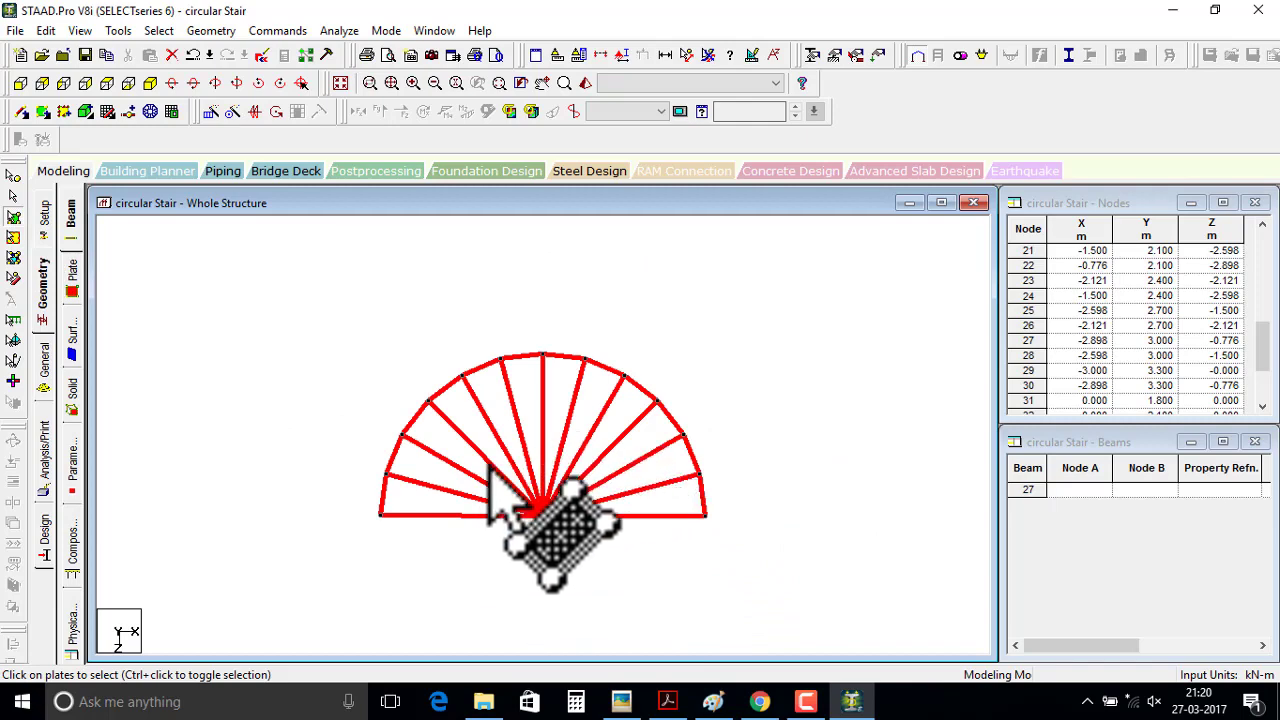
click(224, 110)
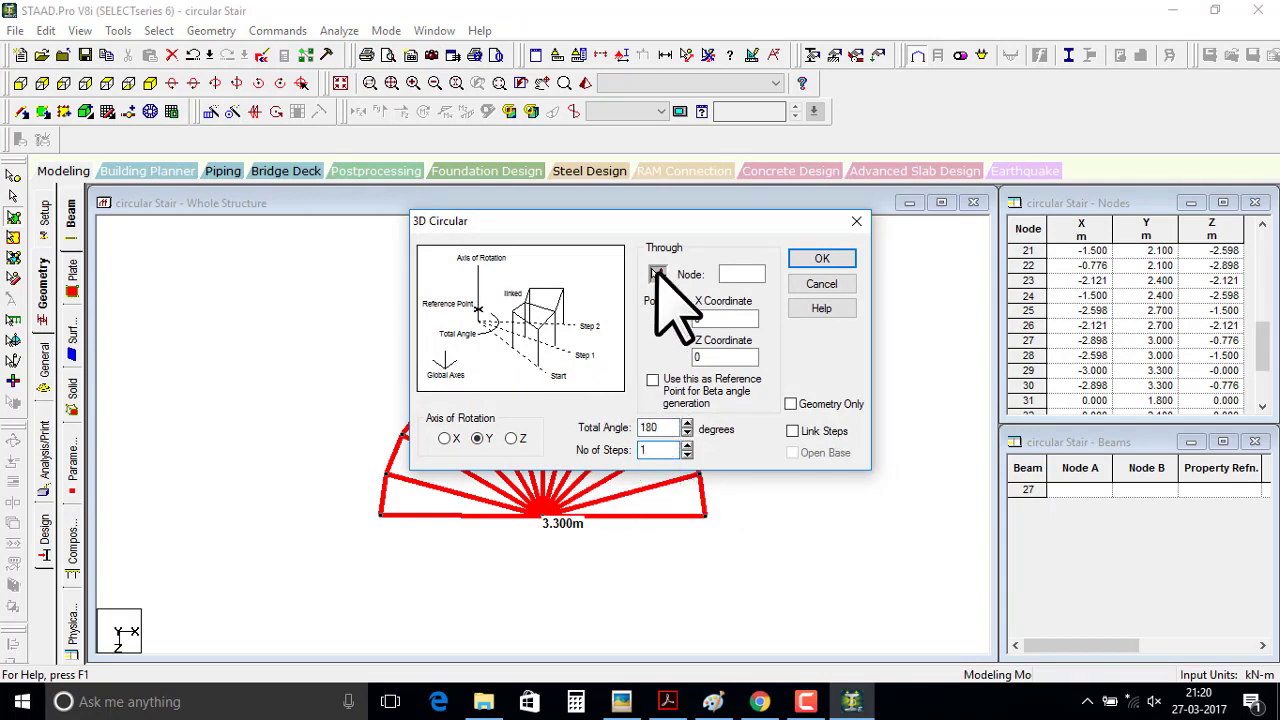
- Copy the half-circle stair 180° around node 1
click(656, 274)
click(542, 514)
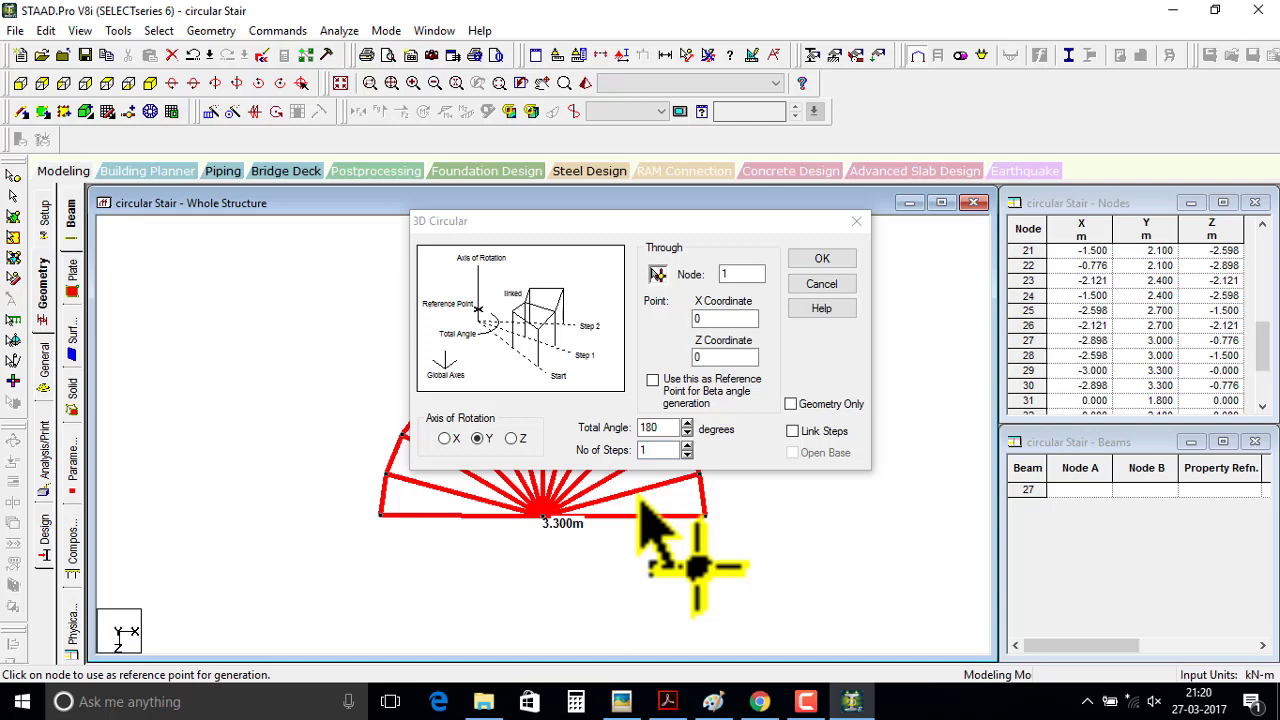
click(818, 259)
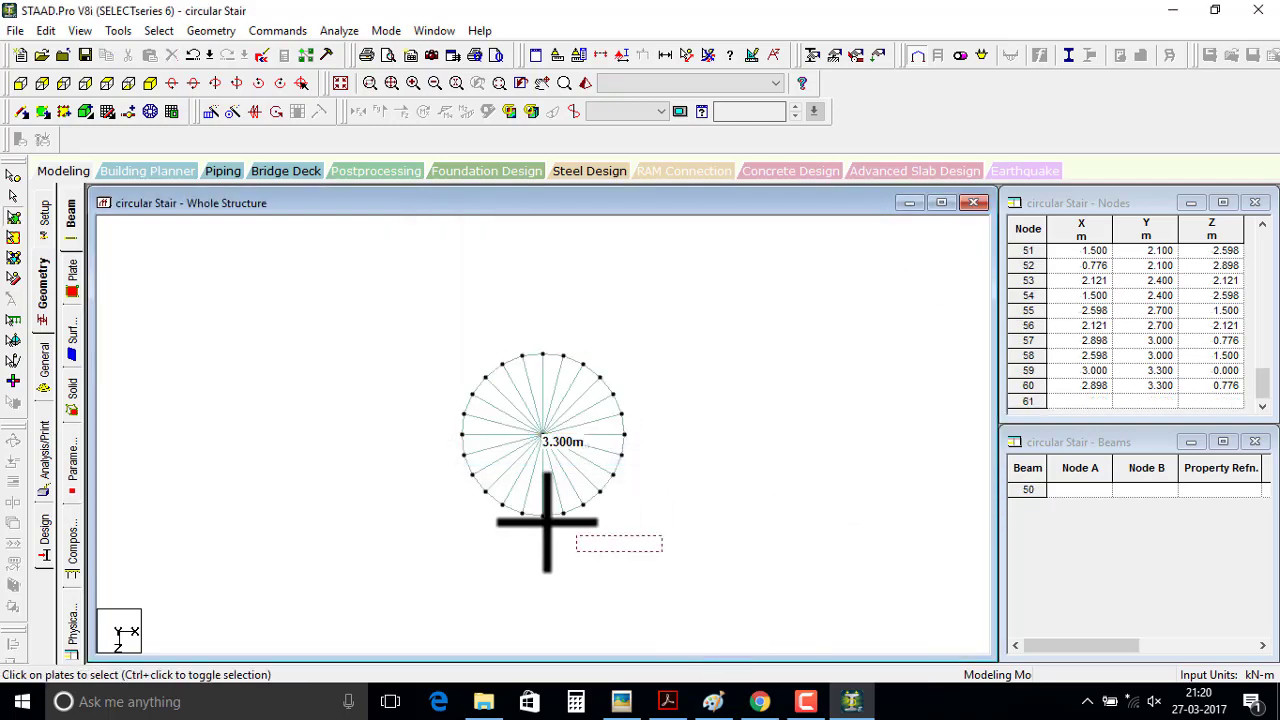
- Raise the copied half 3.6 m in Y so its nodes reach 6.900, splitting members
drag(452, 444, 714, 614)
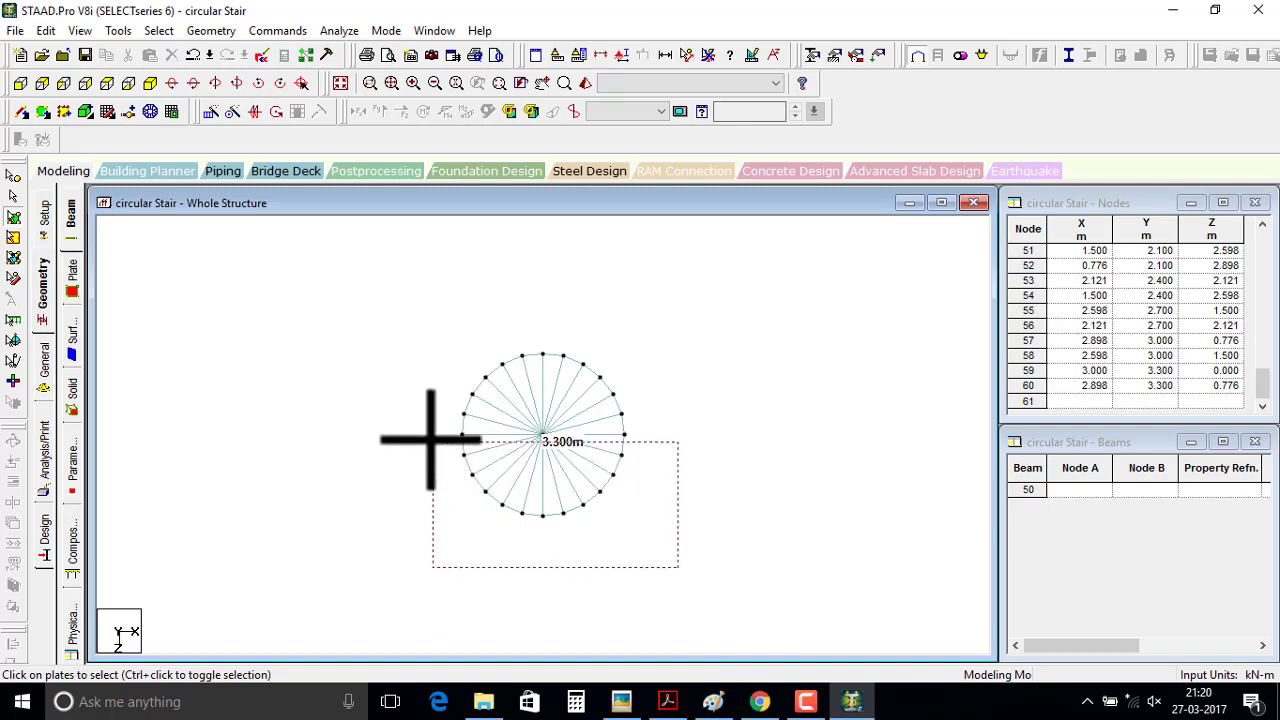
drag(419, 437, 421, 439)
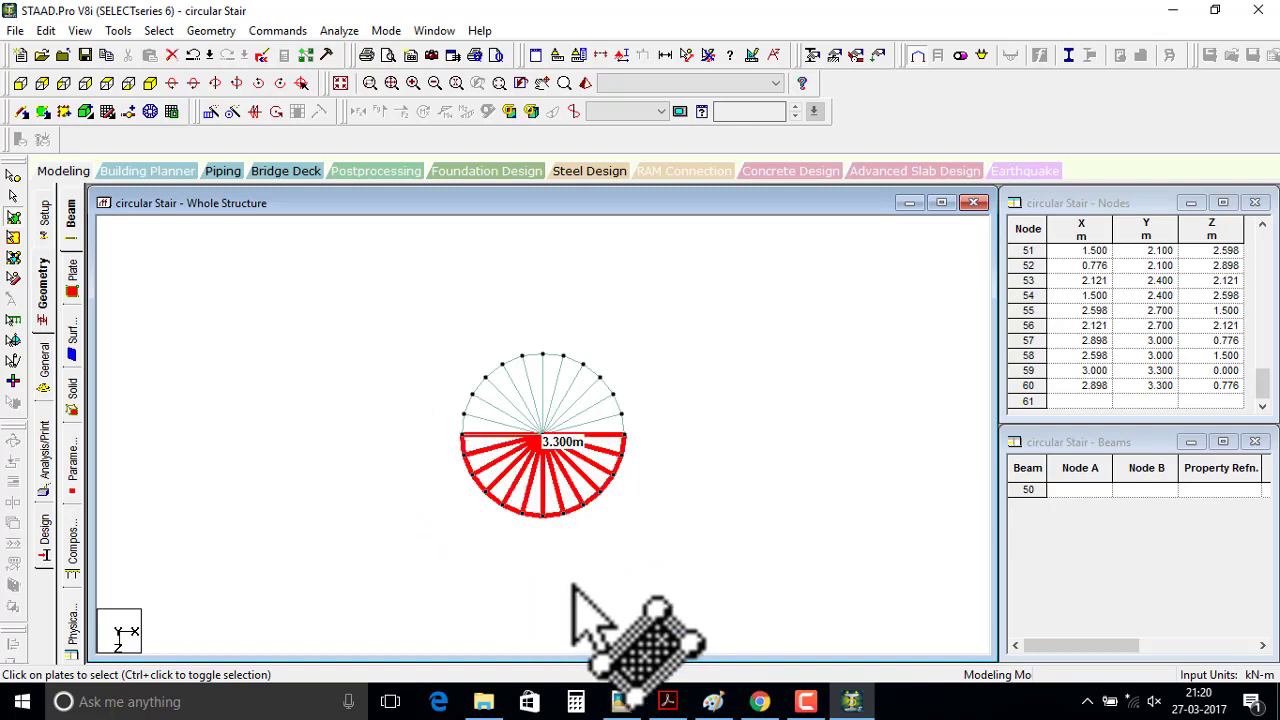
right_click(636, 398)
click(680, 171)
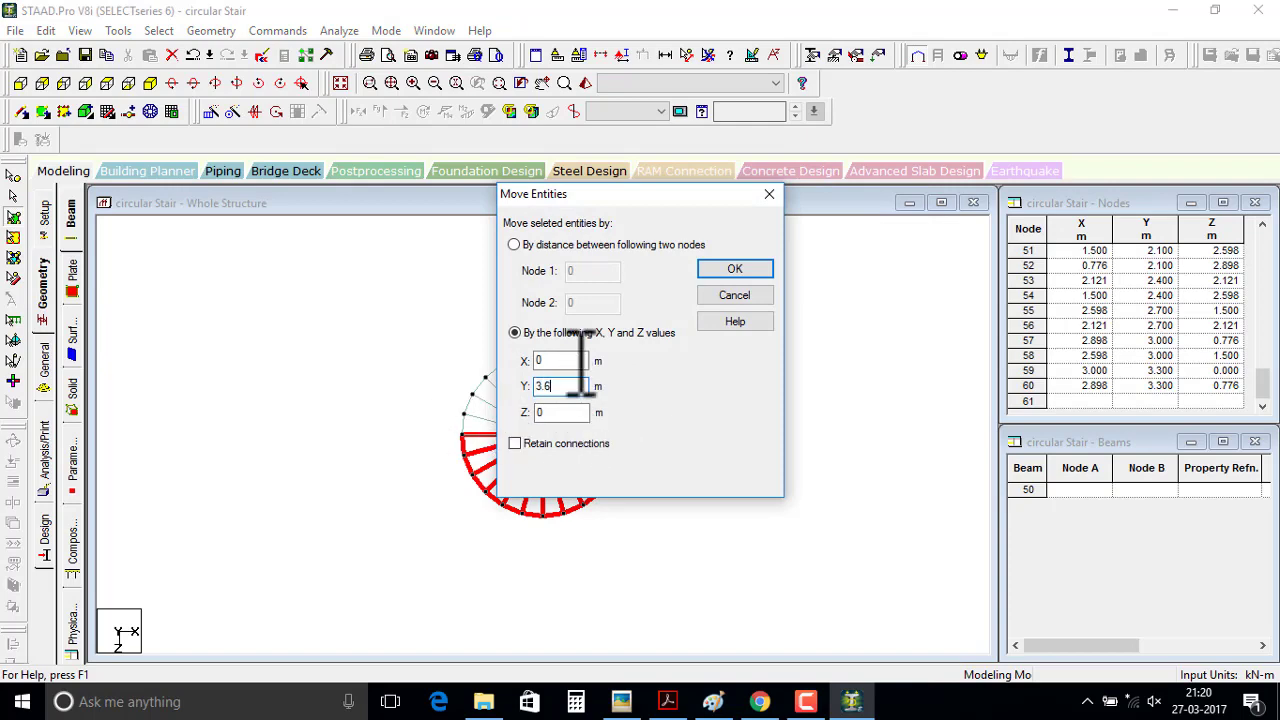
click(730, 275)
click(684, 402)
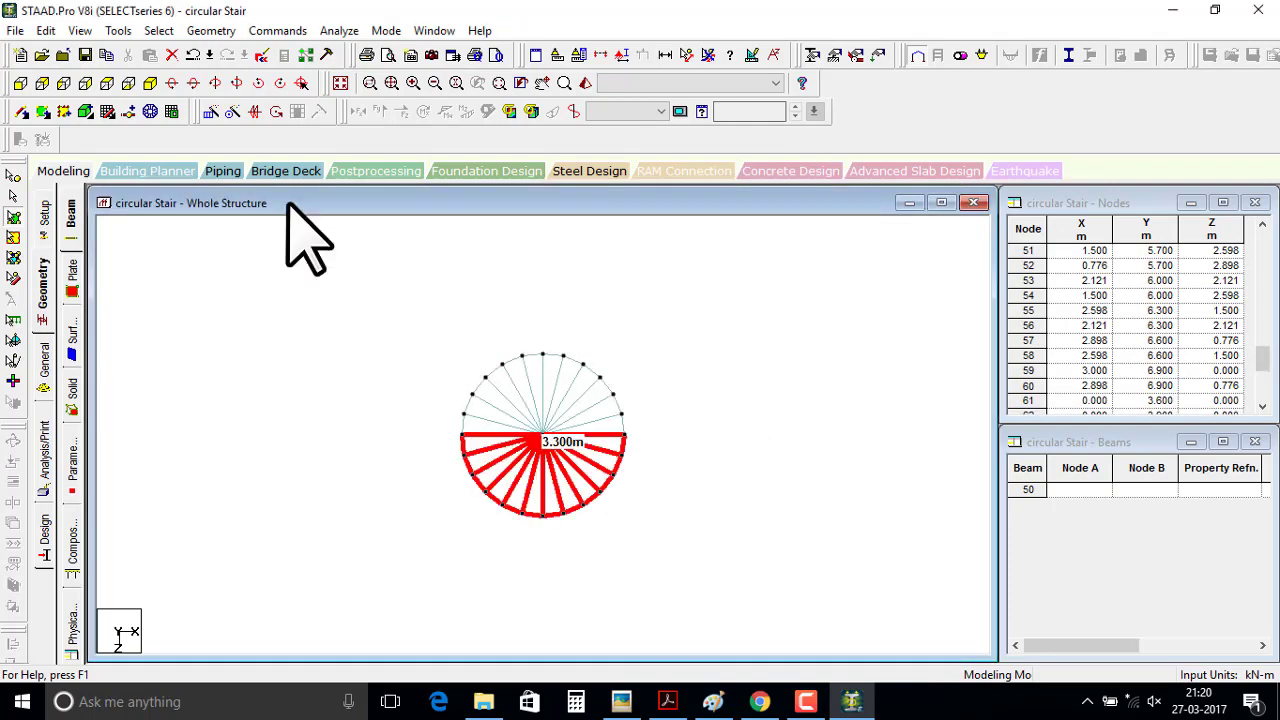
click(181, 88)
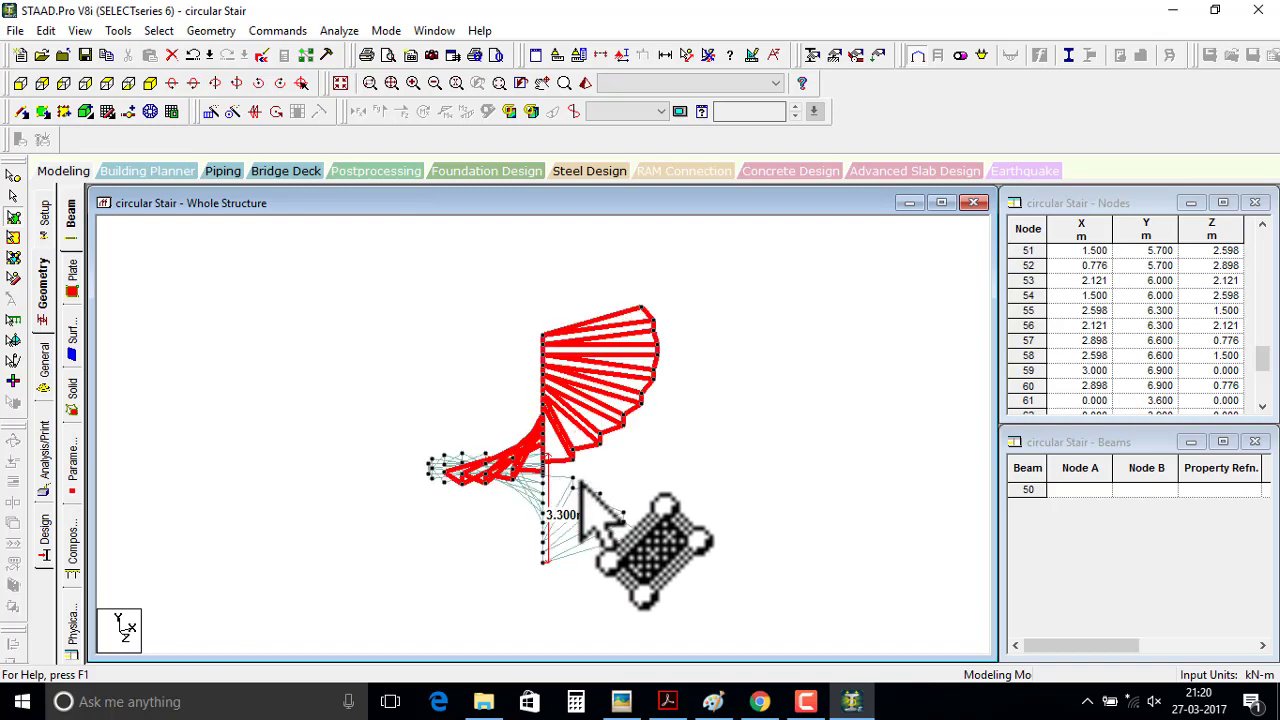
drag(580, 485, 590, 120)
click(705, 52)
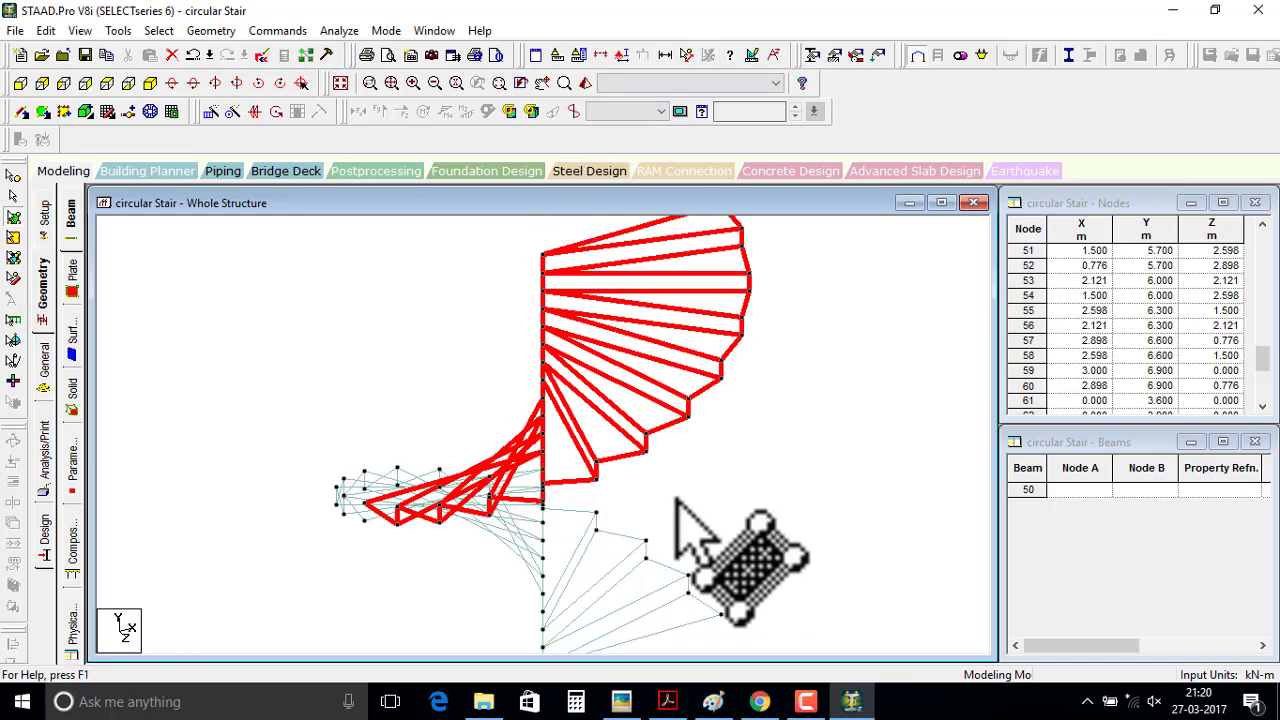
mouse_move(677, 494)
mouse_down()
mouse_move(806, 486)
mouse_move(746, 506)
mouse_move(714, 451)
mouse_up()
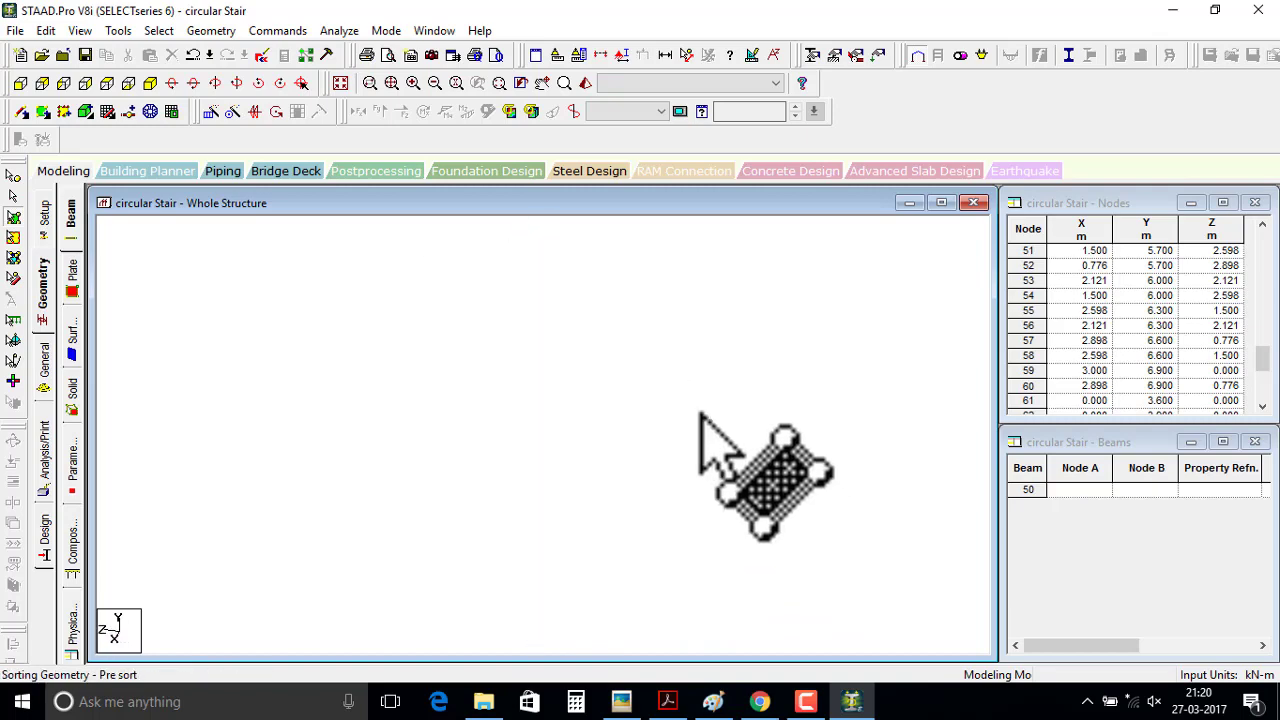
drag(686, 400, 770, 390)
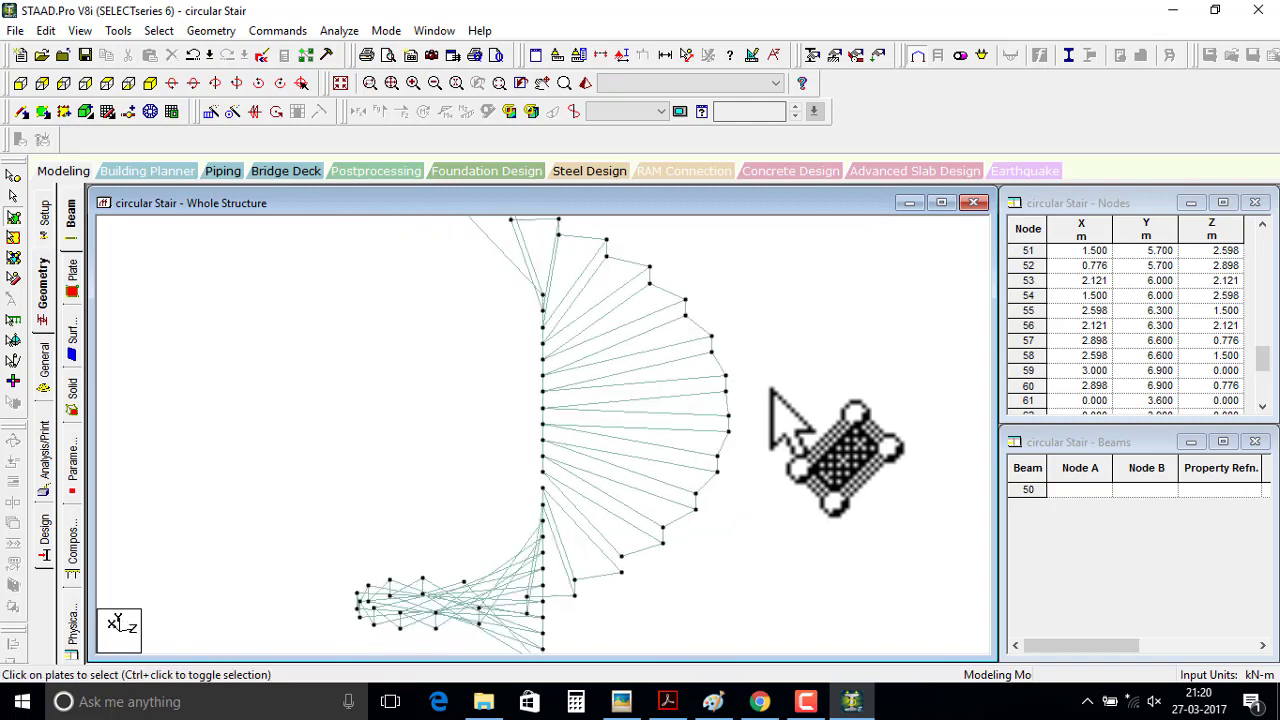
click(585, 83)
mouse_move(790, 470)
mouse_down()
mouse_move(614, 443)
mouse_move(840, 490)
mouse_move(654, 486)
mouse_move(823, 577)
mouse_up()
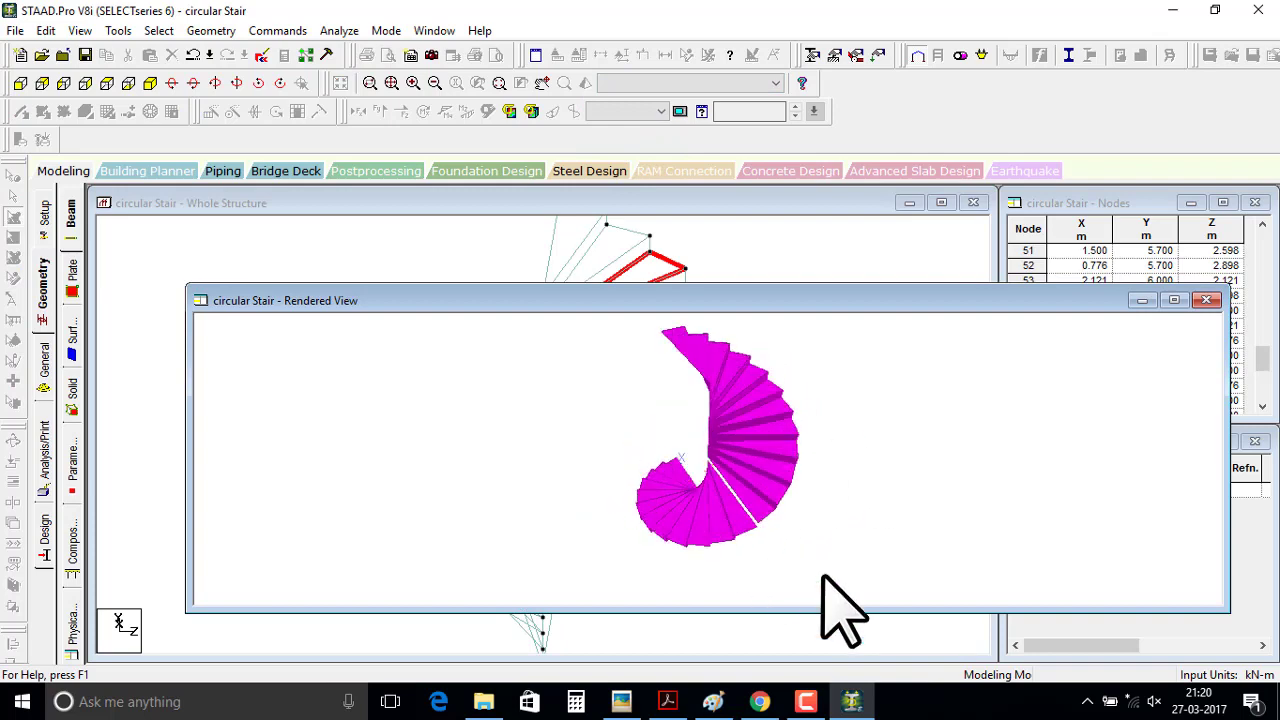
click(1206, 300)
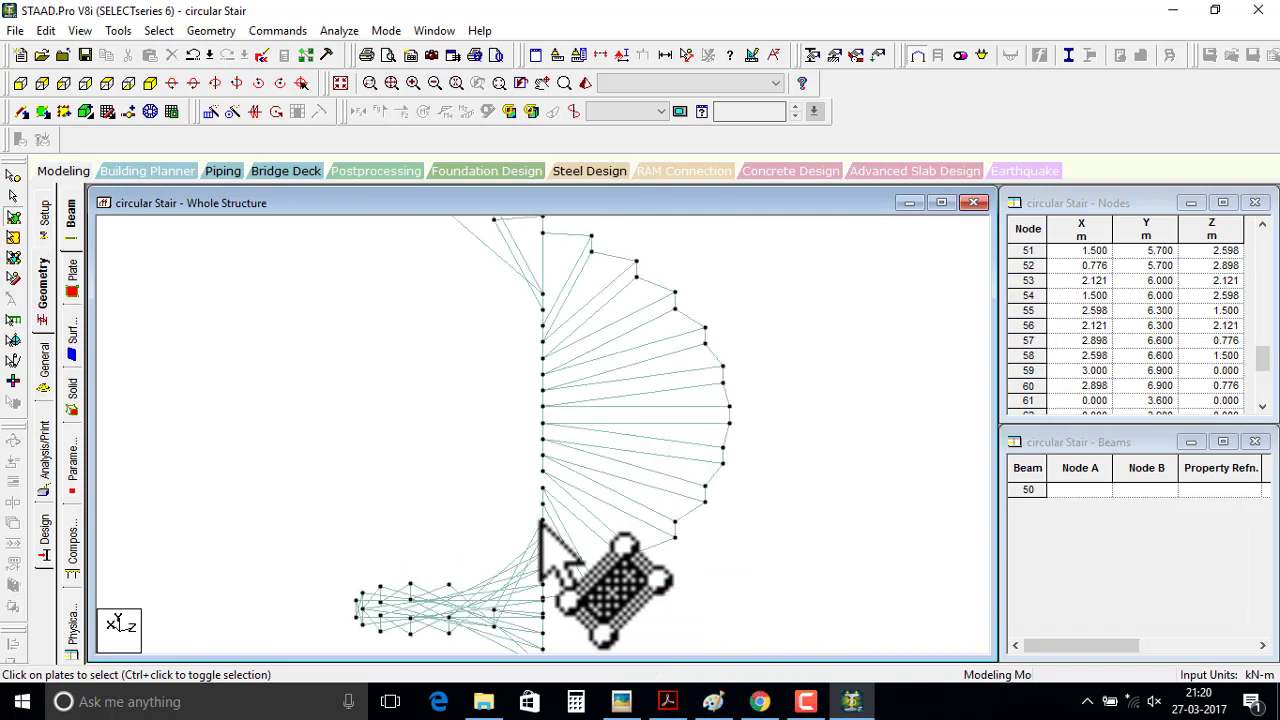
- Add a four-node plate joining the lower half-turn to the raised upper half of the spiral
click(42, 111)
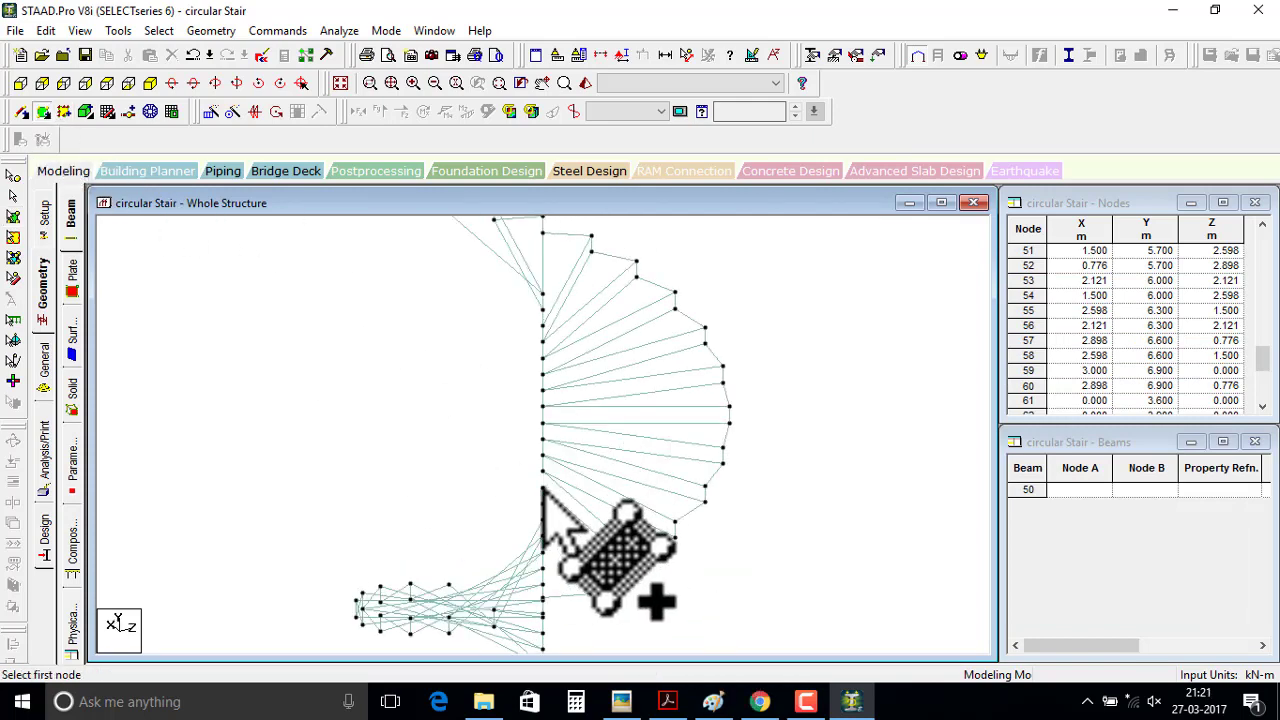
click(542, 488)
click(542, 472)
click(634, 505)
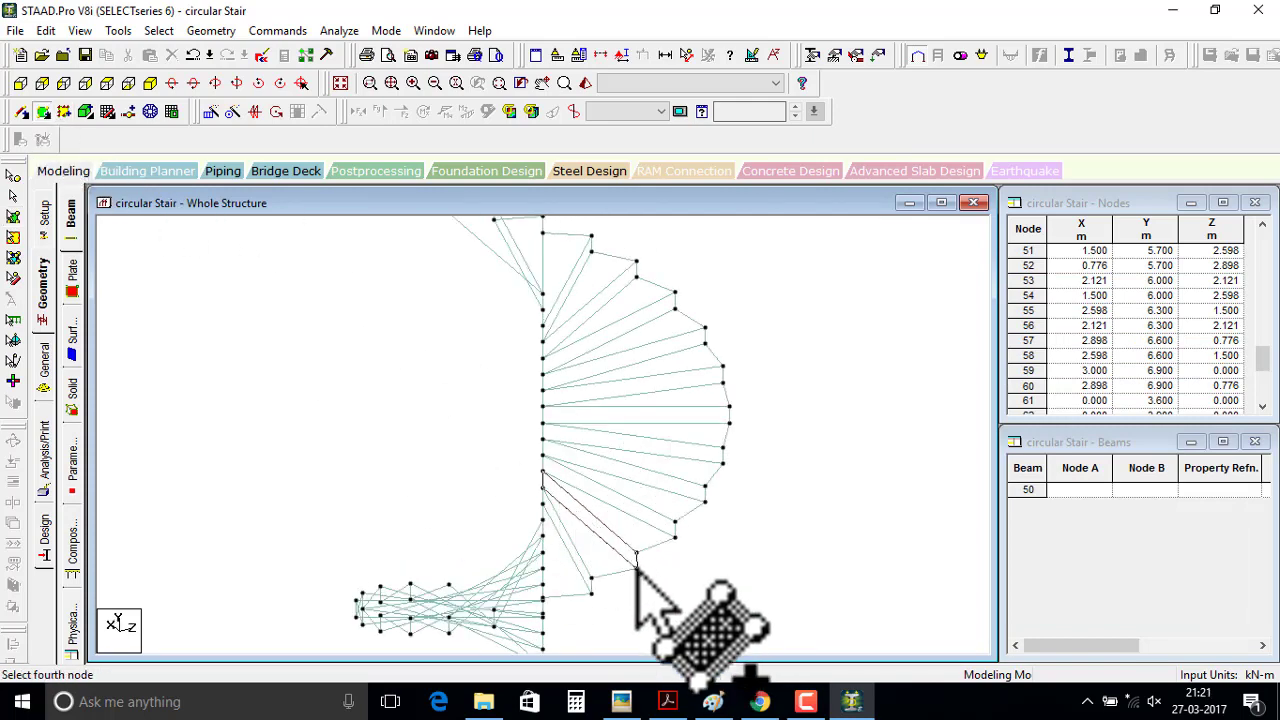
click(709, 540)
scroll(716, 560, down, 2)
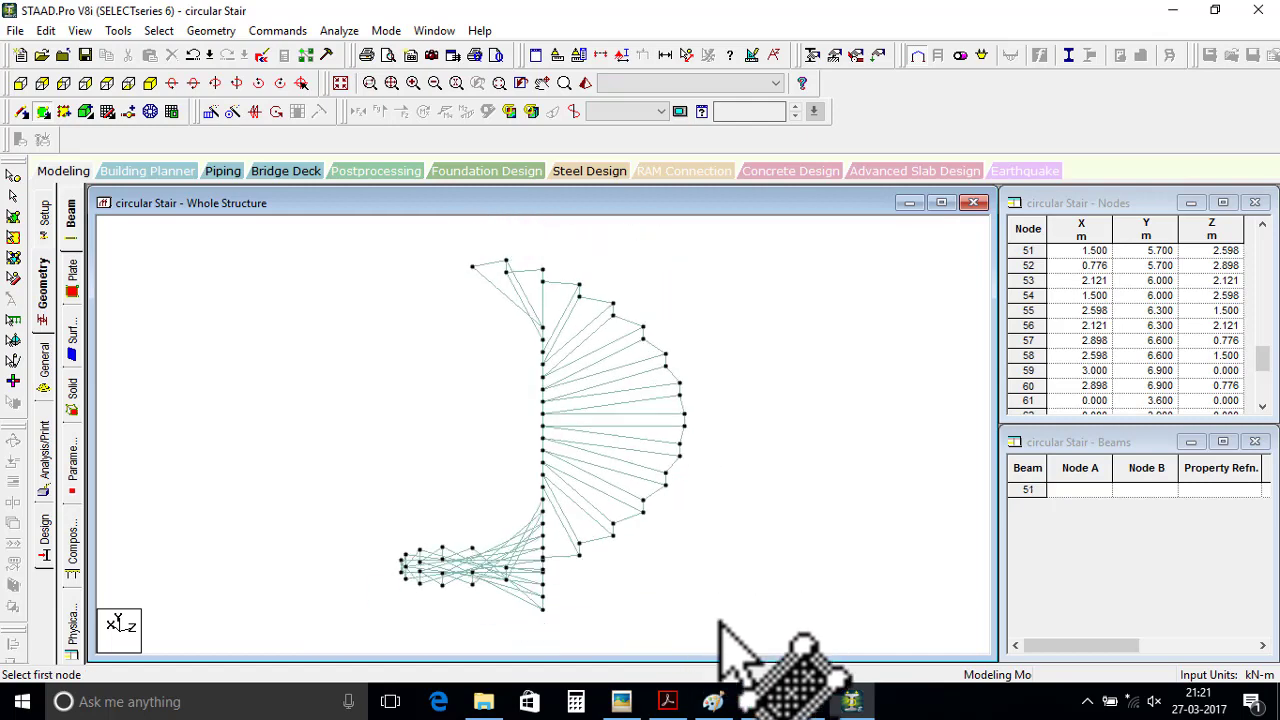
scroll(690, 575, down, 2)
key(Left)
key(Left)
key(Left)
key(Left)
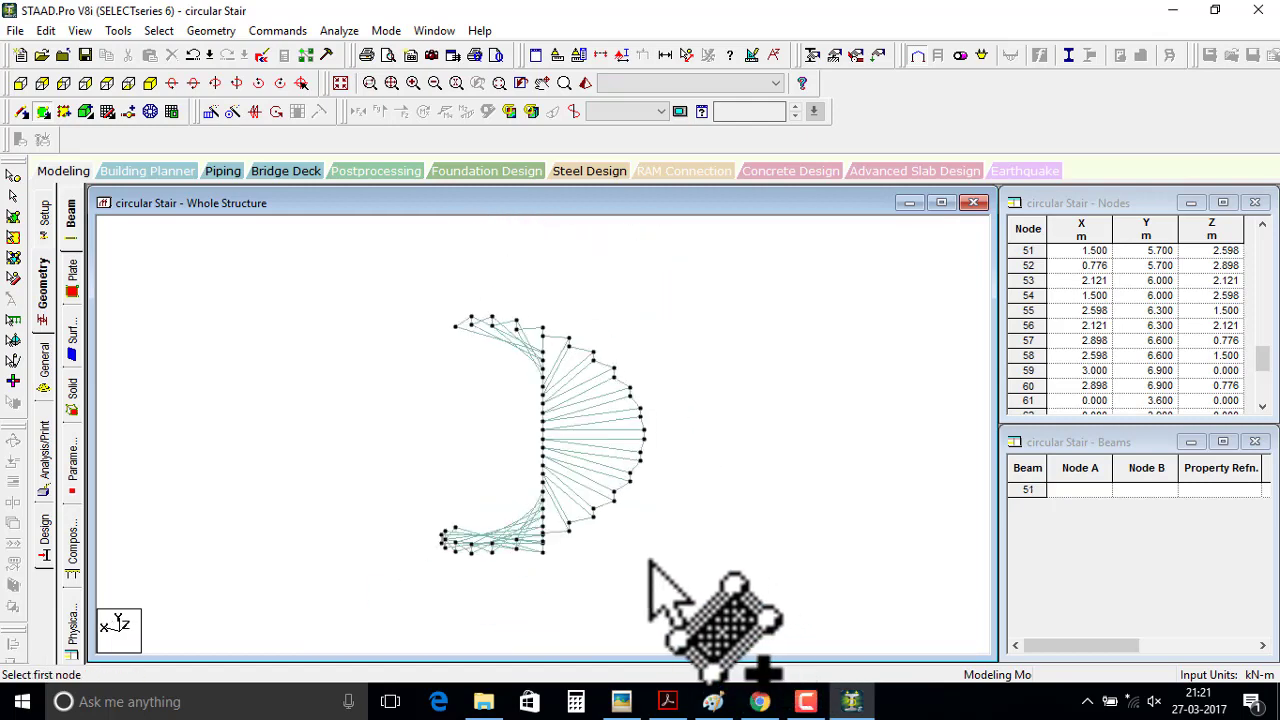
key(Left)
key(Left)
key(Left)
key(Left)
key(Left)
key(Left)
key(Left)
key(Left)
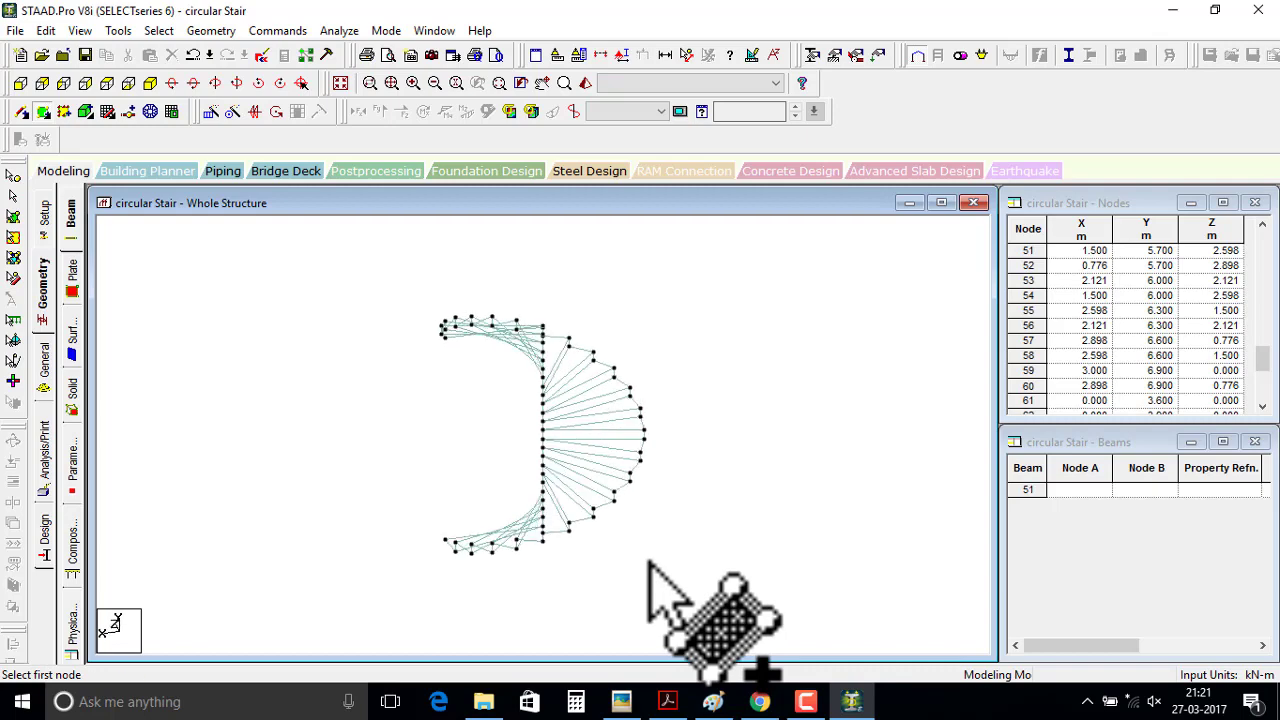
key(Left)
key(Left)
key(Left)
key(Left)
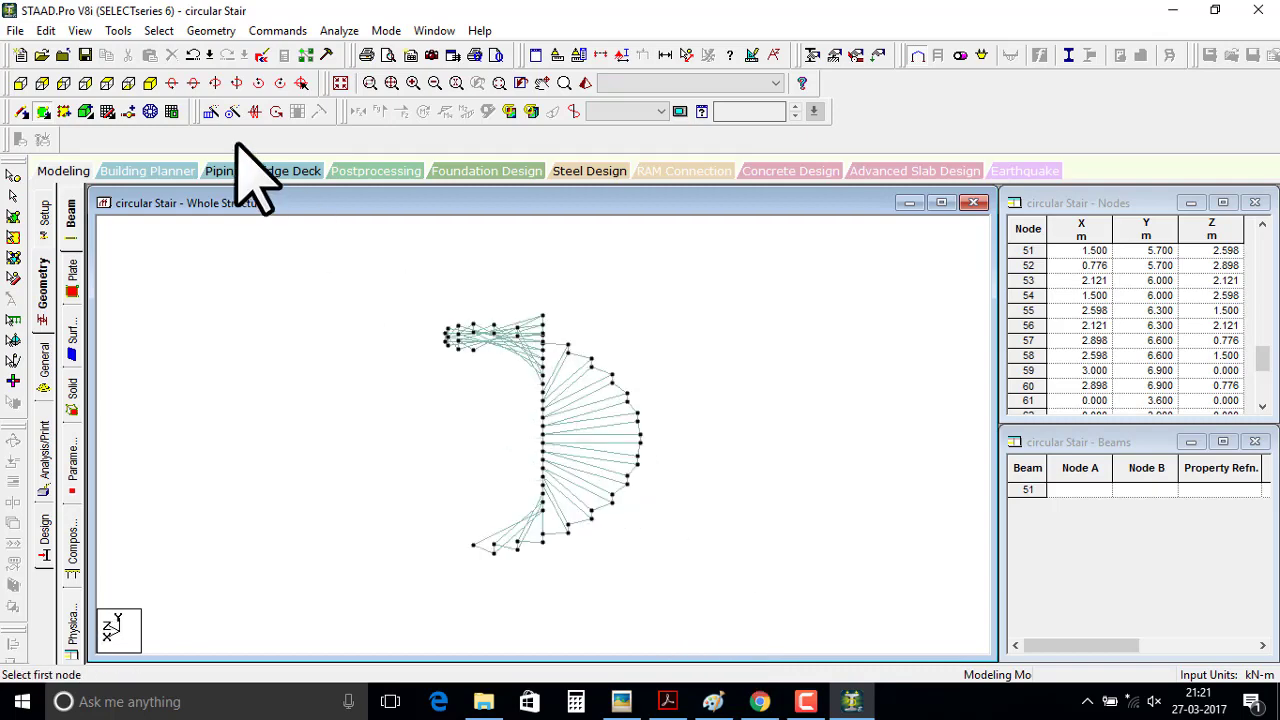
- Select the stair's outer-edge nodes in the top plan view
click(107, 83)
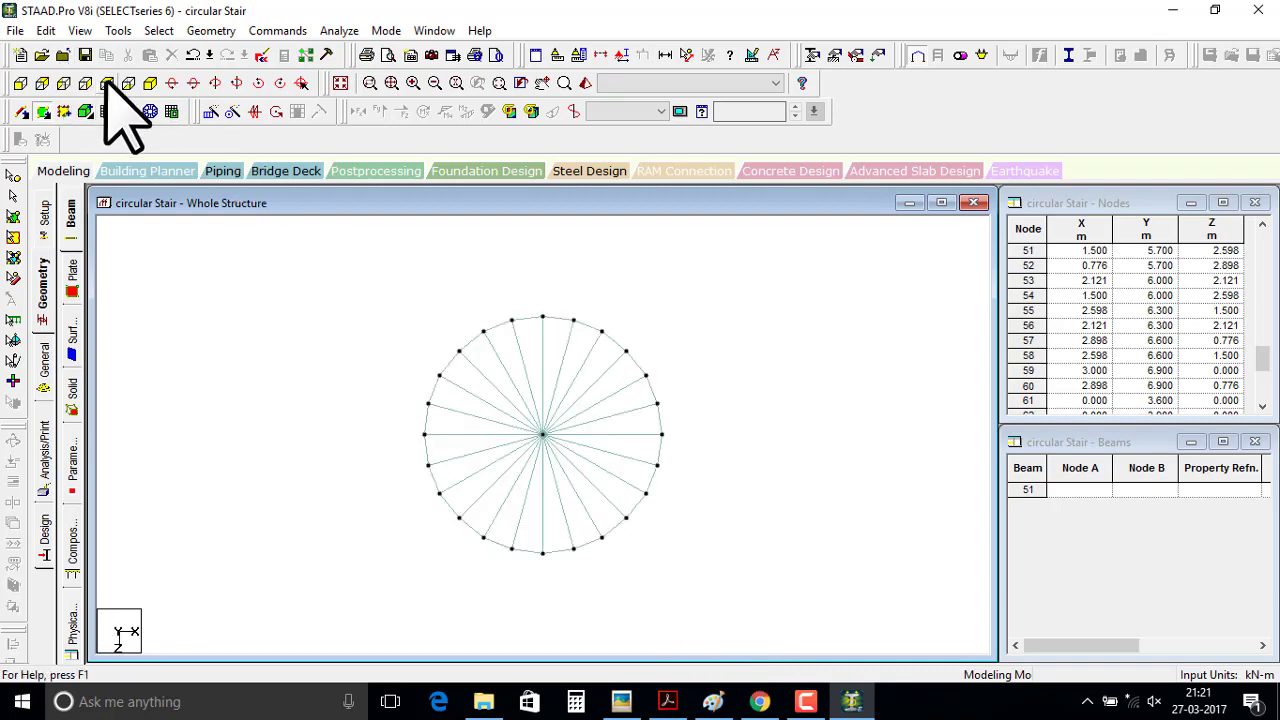
click(13, 177)
drag(670, 393, 671, 397)
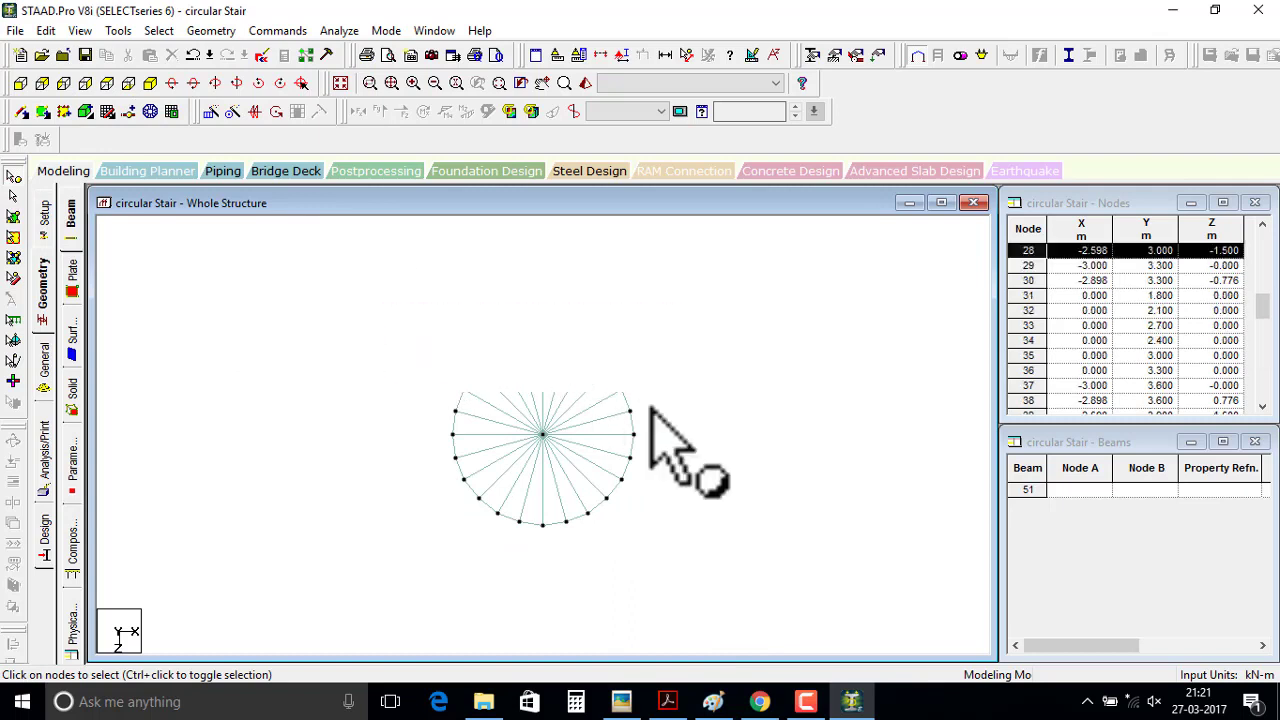
ctrl+drag(479, 495, 485, 495)
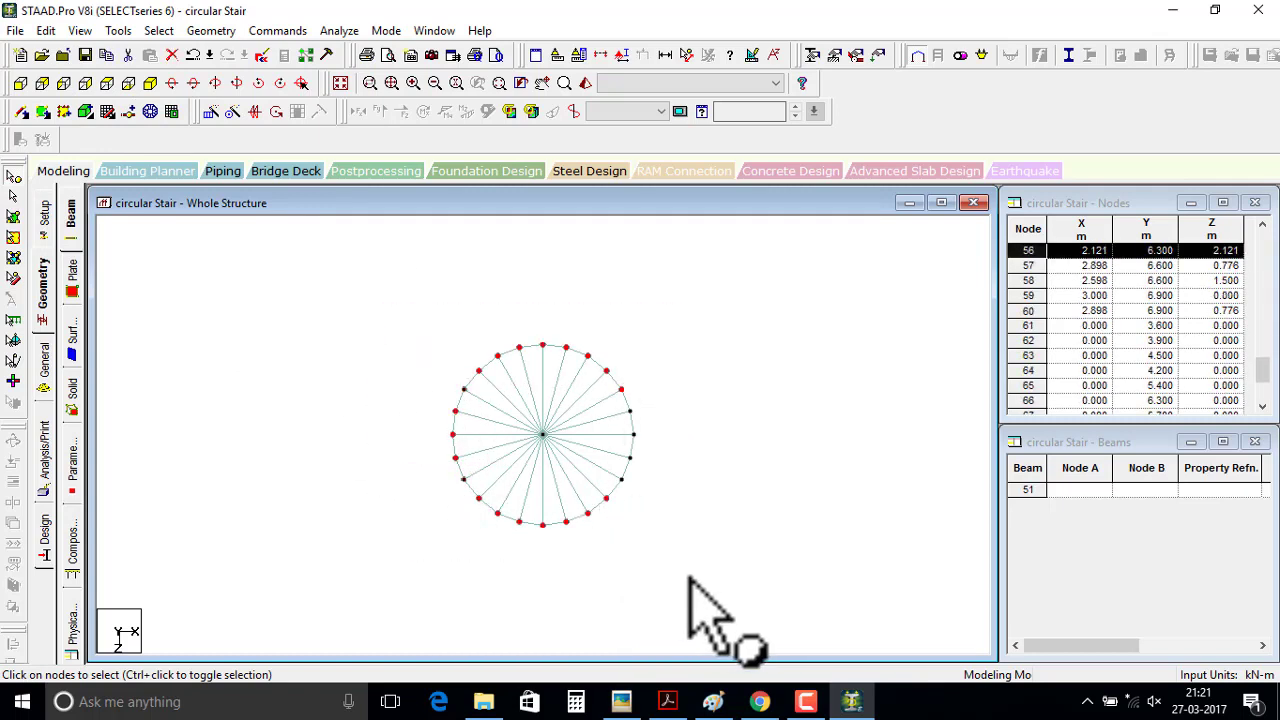
ctrl+drag(614, 400, 617, 405)
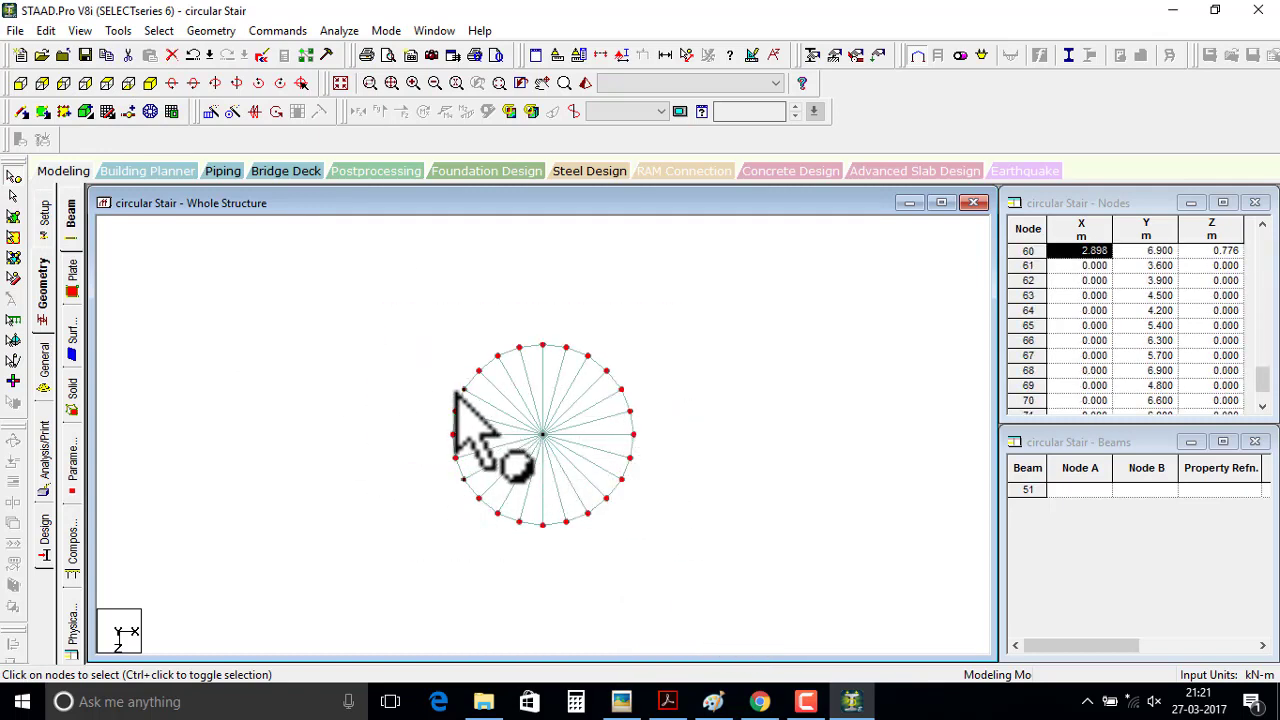
ctrl+drag(468, 388, 470, 392)
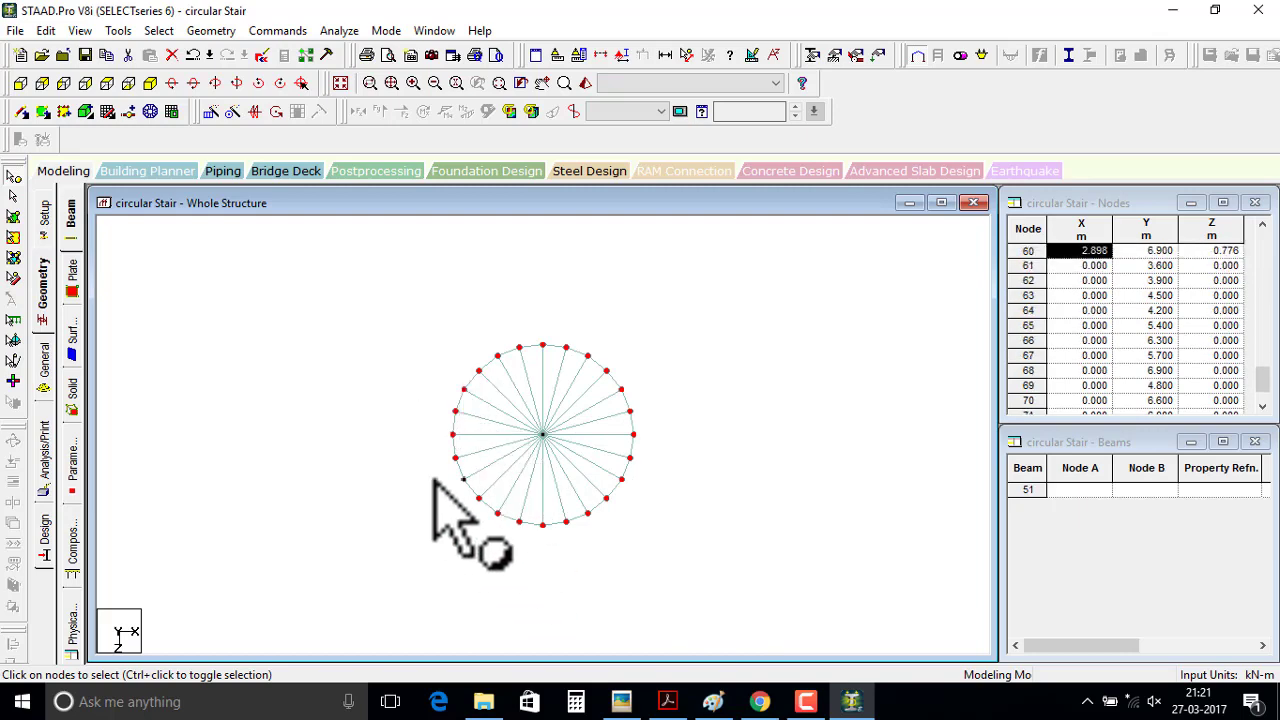
ctrl+drag(471, 509, 453, 505)
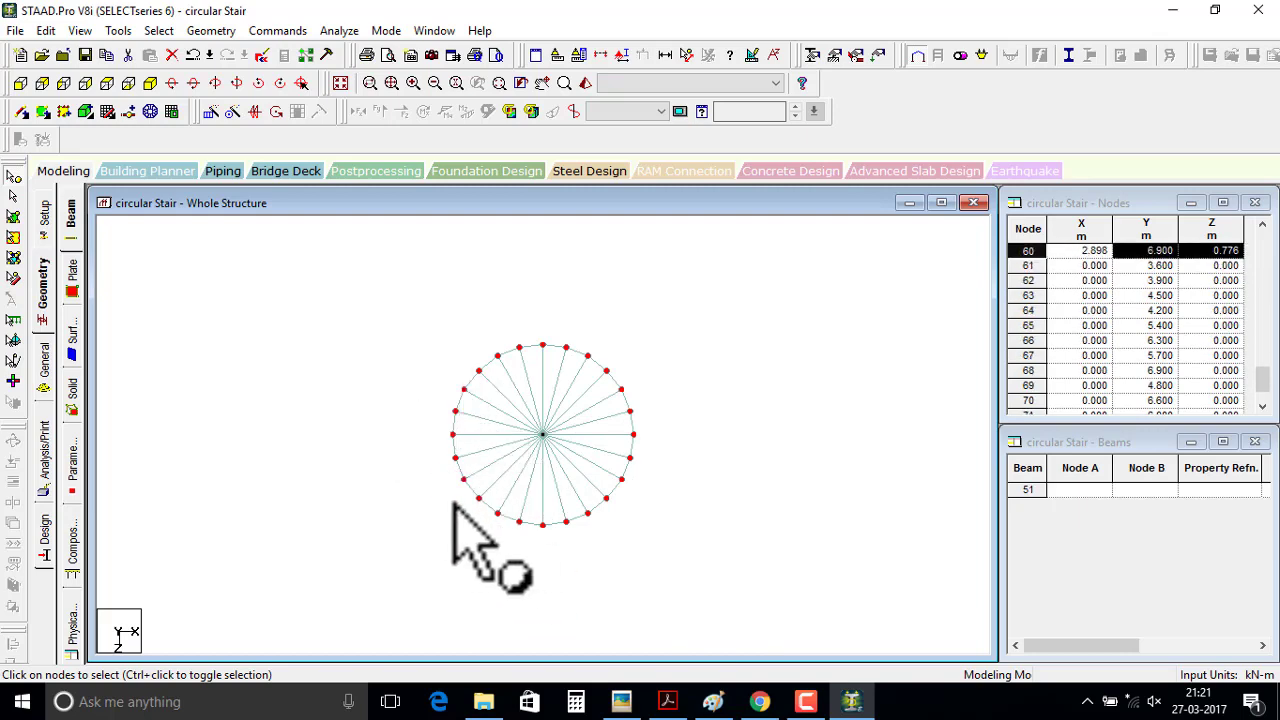
- Create a new support type, Support 2, in the Support page
click(43, 352)
click(74, 350)
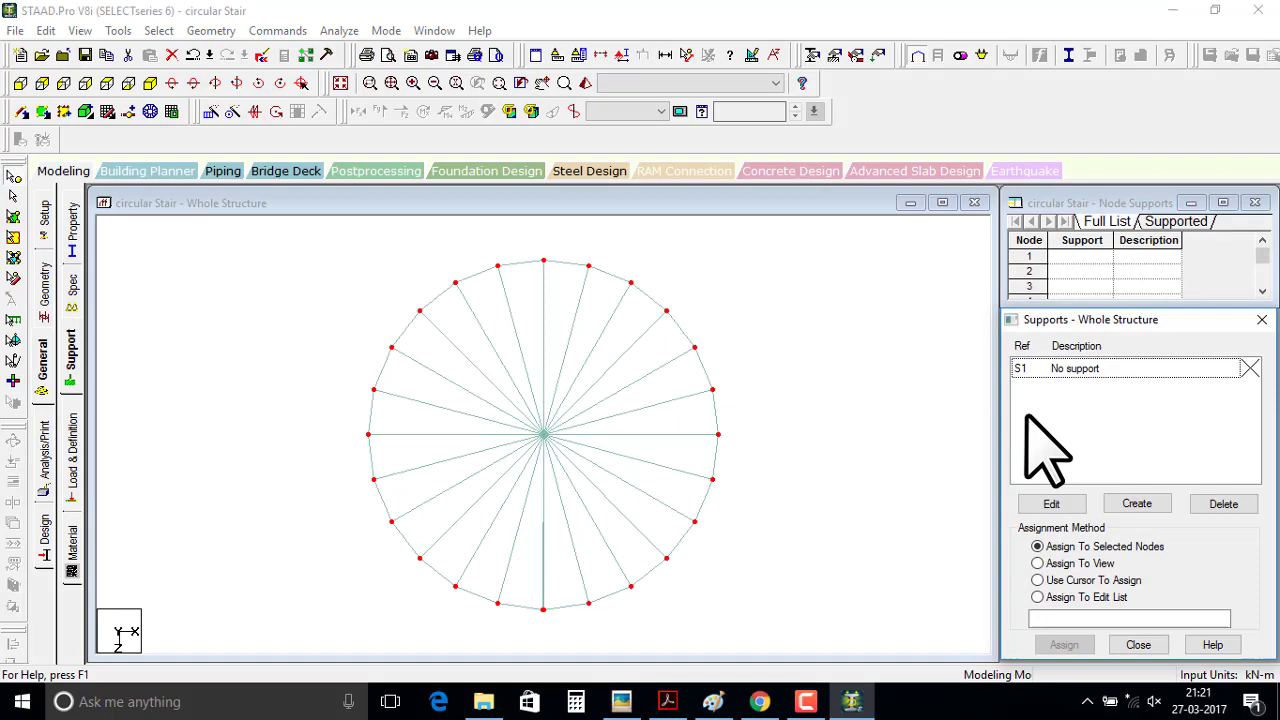
click(1138, 505)
click(1012, 662)
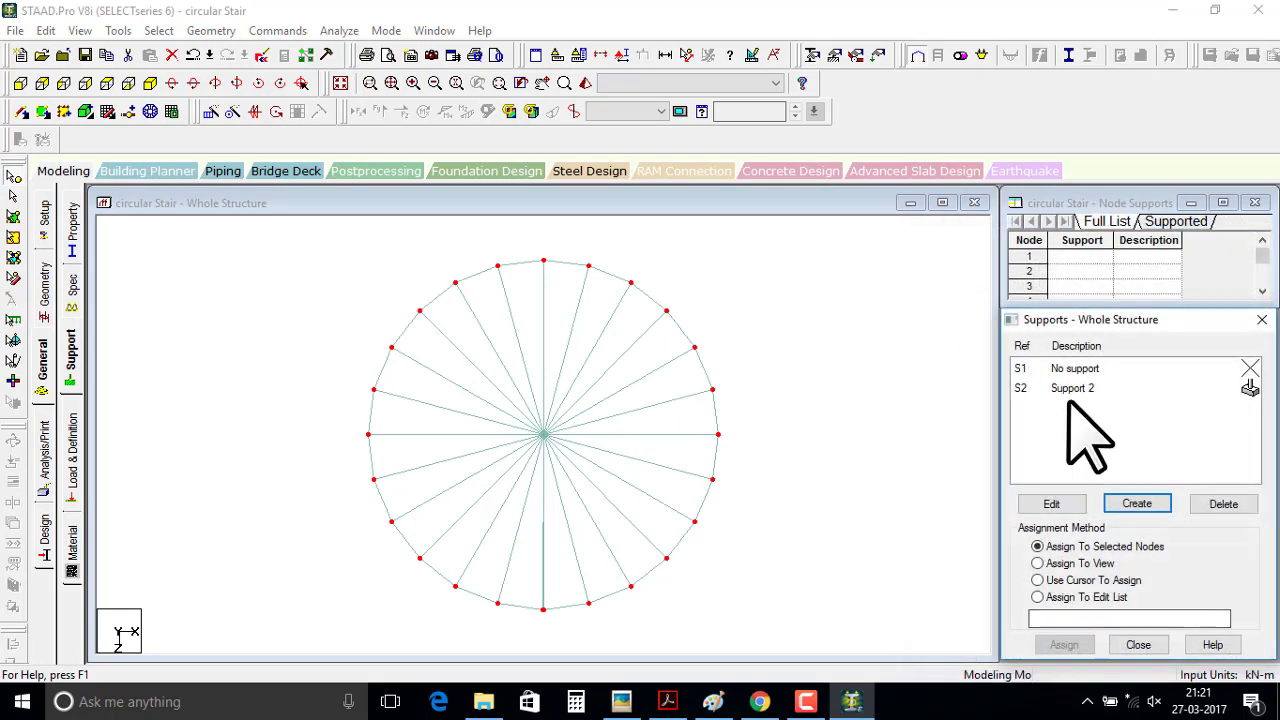
click(1072, 390)
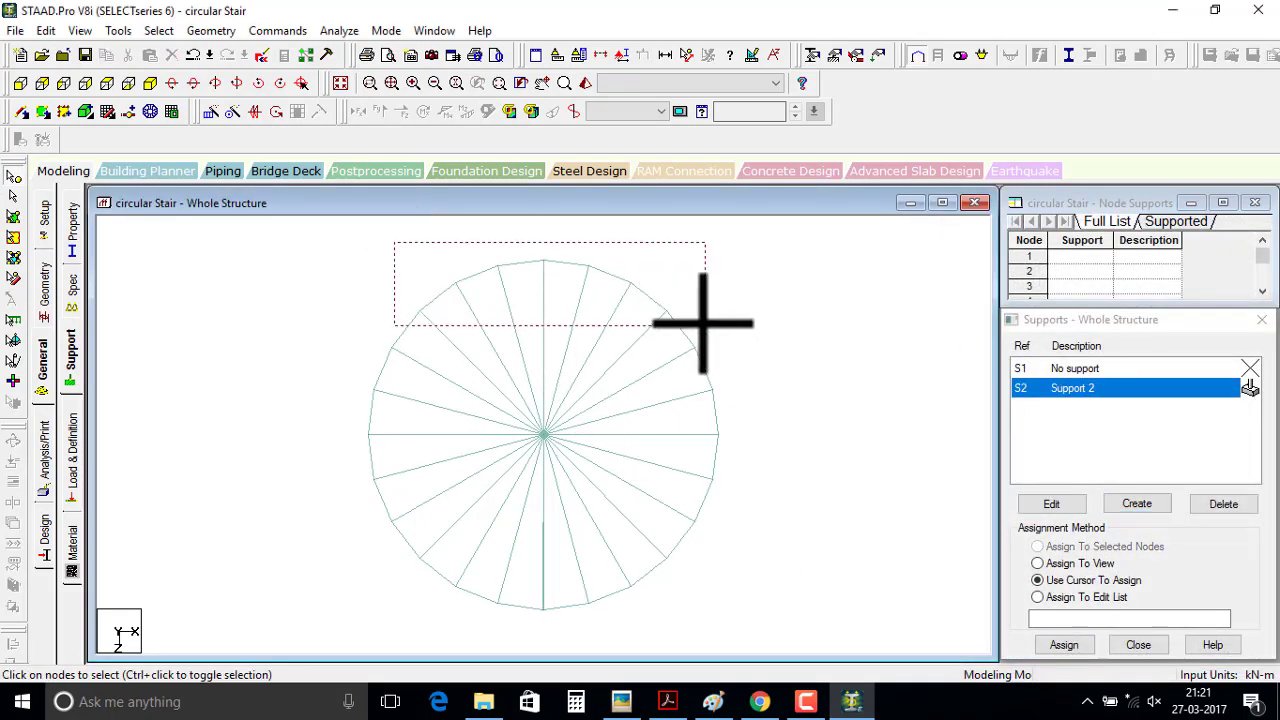
- Assign Support 2 to the selected top and right arc nodes
drag(703, 323, 705, 325)
drag(795, 550, 796, 551)
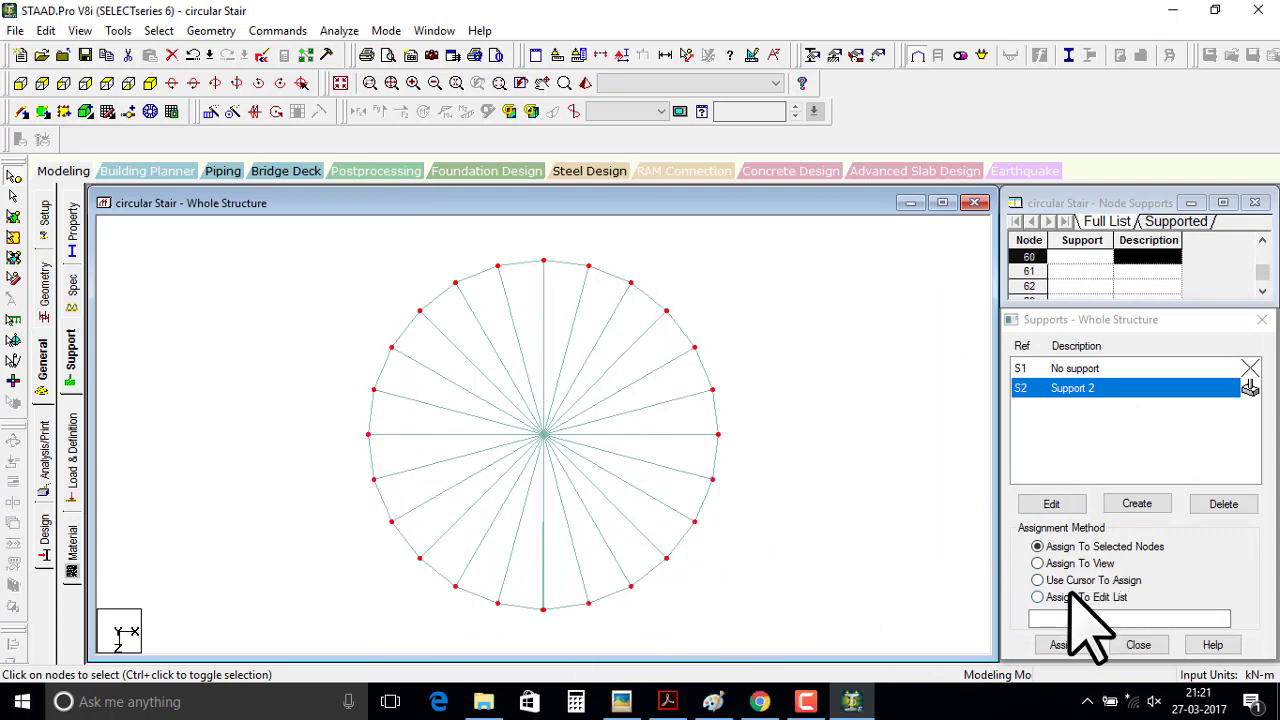
click(1063, 645)
click(1120, 532)
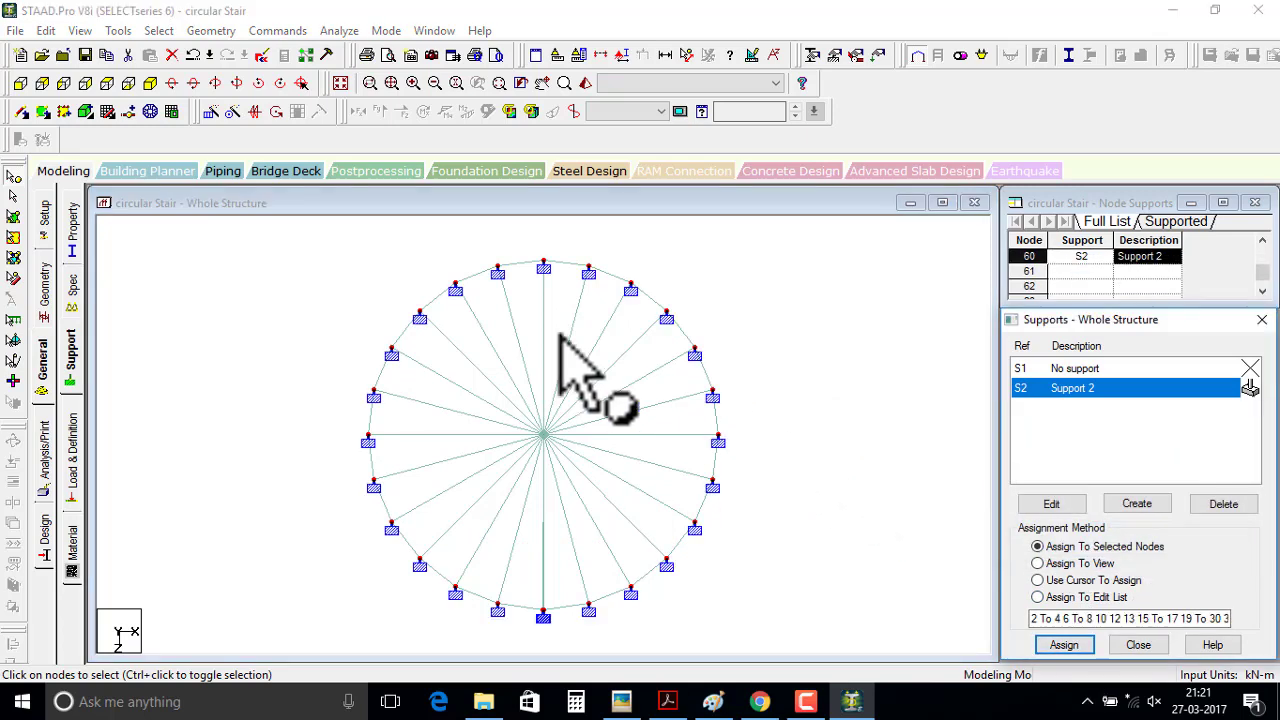
- Assign Support 2 to the stair's bottom node 1 as well, viewed in 3D
click(157, 97)
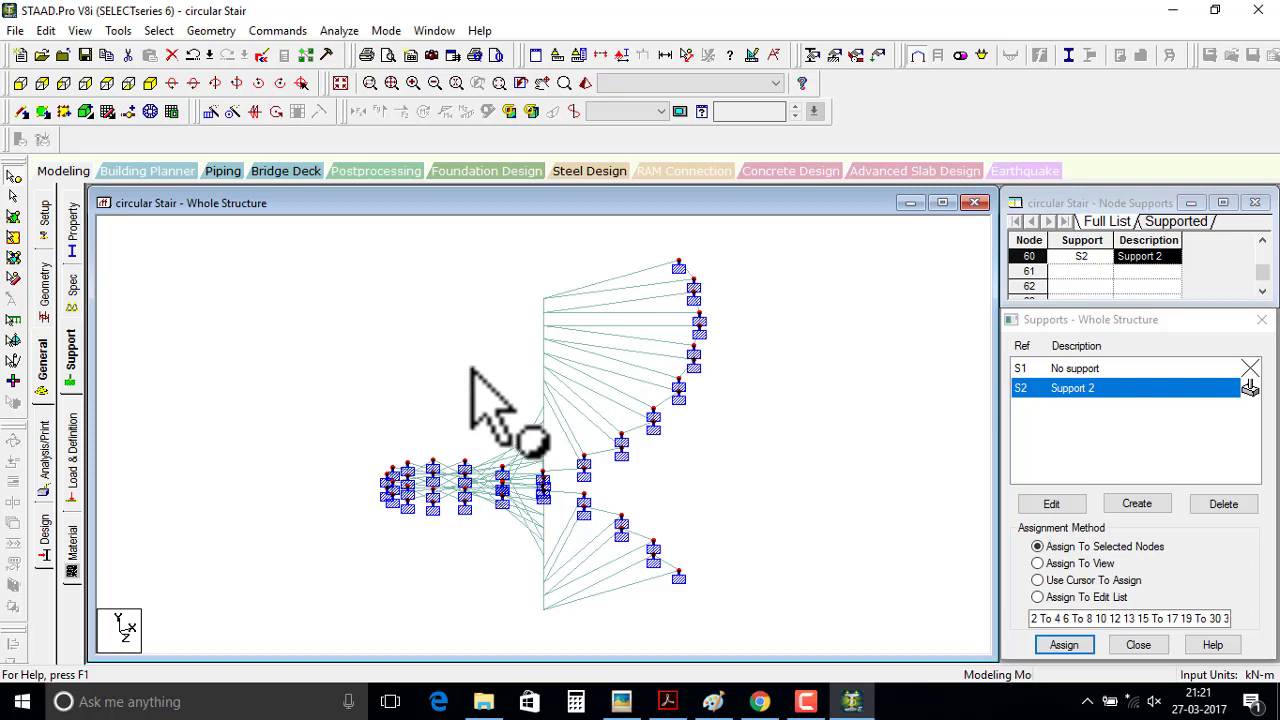
click(543, 608)
click(1064, 645)
click(1066, 645)
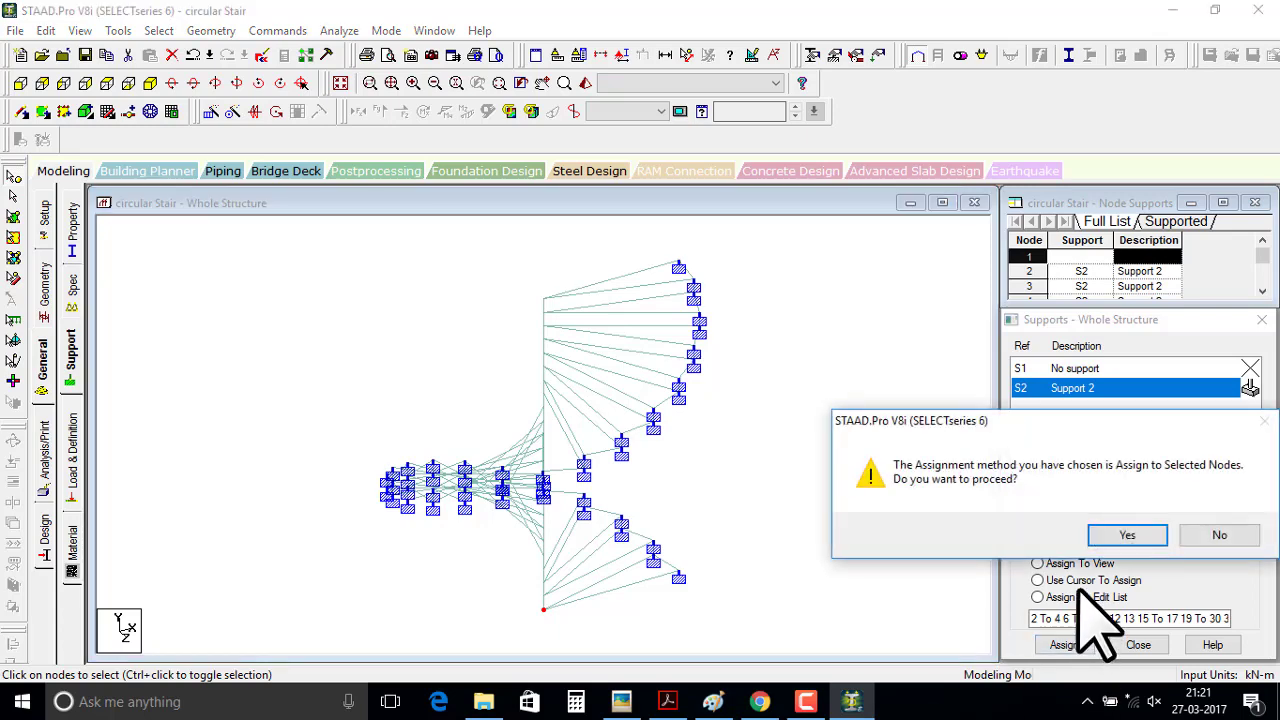
click(1127, 535)
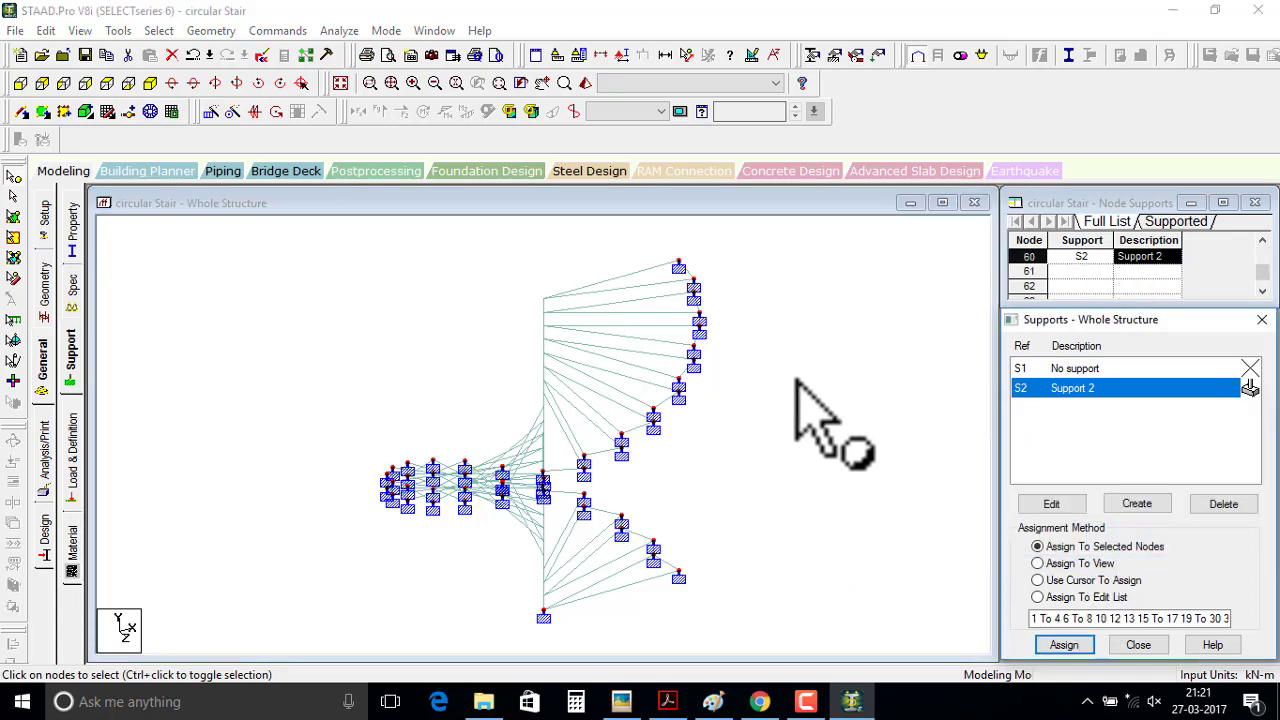
scroll(810, 440, up, 3)
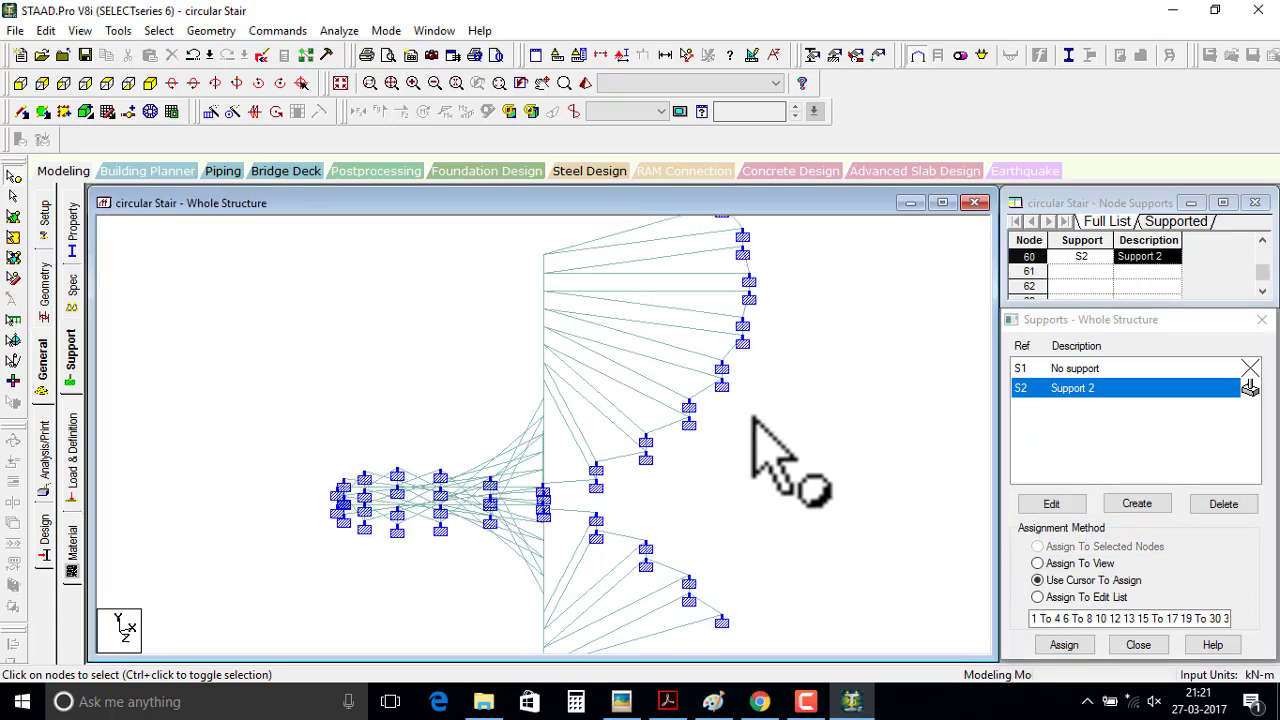
scroll(739, 486, down, 3)
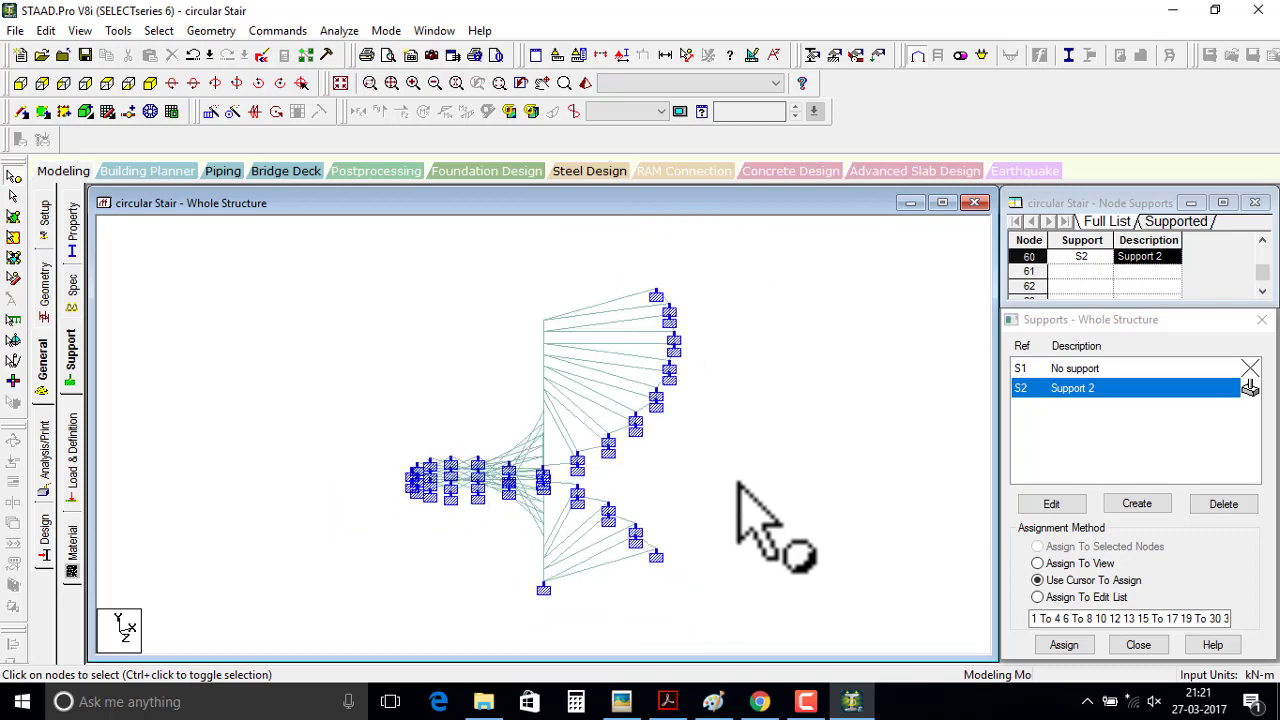
mouse_move(737, 487)
middle_down()
mouse_move(777, 305)
mouse_move(761, 331)
middle_up()
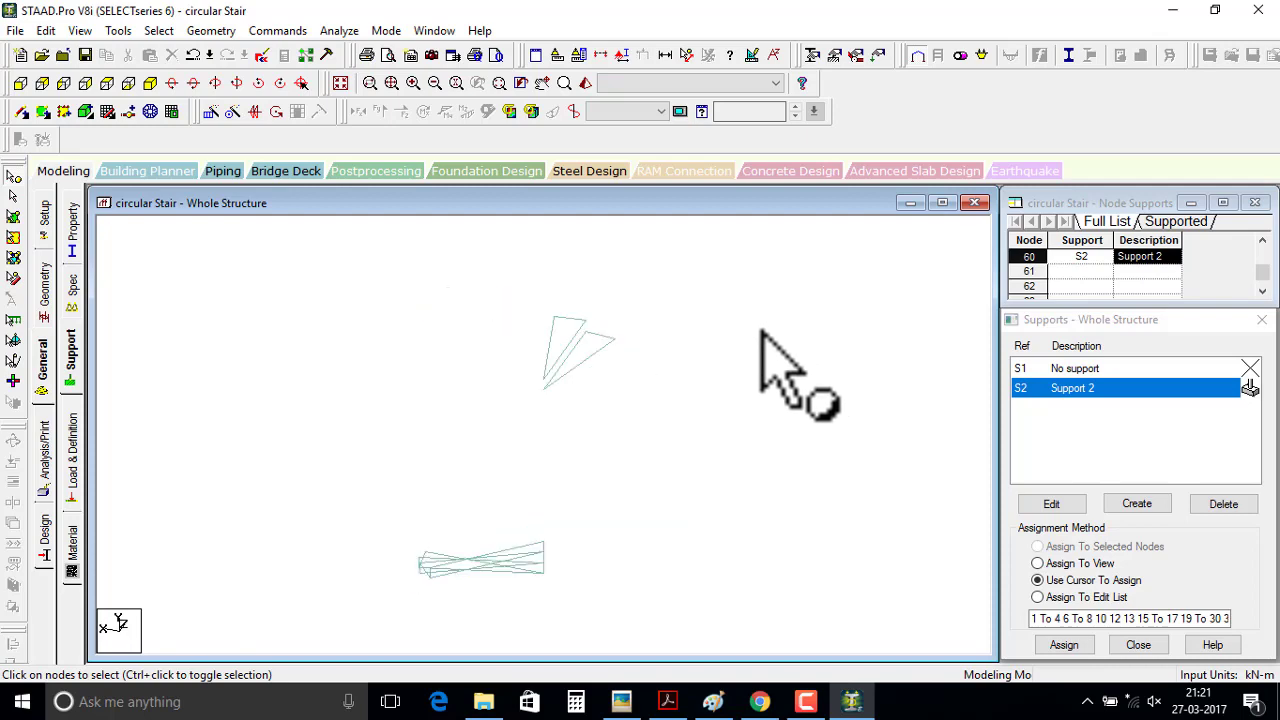
- Mesh all the stair plates with 10 divisions on every plate edge
click(13, 238)
drag(110, 218, 768, 668)
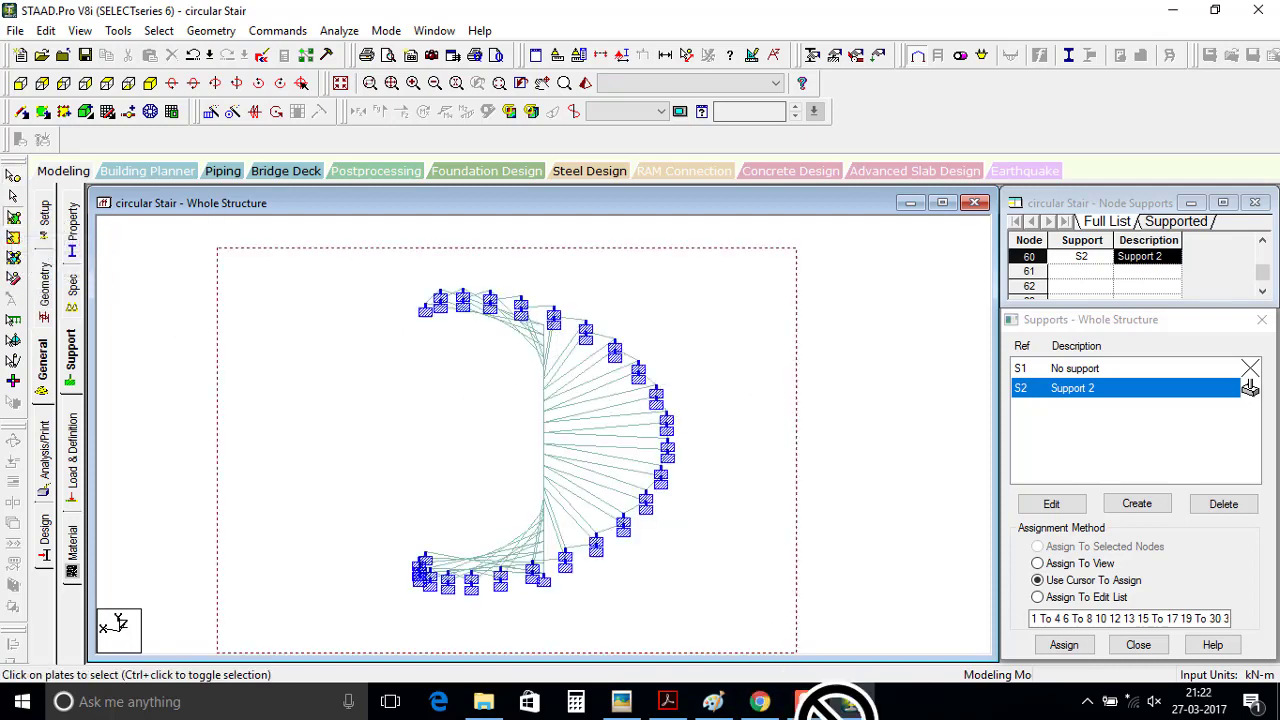
right_click(538, 432)
click(615, 265)
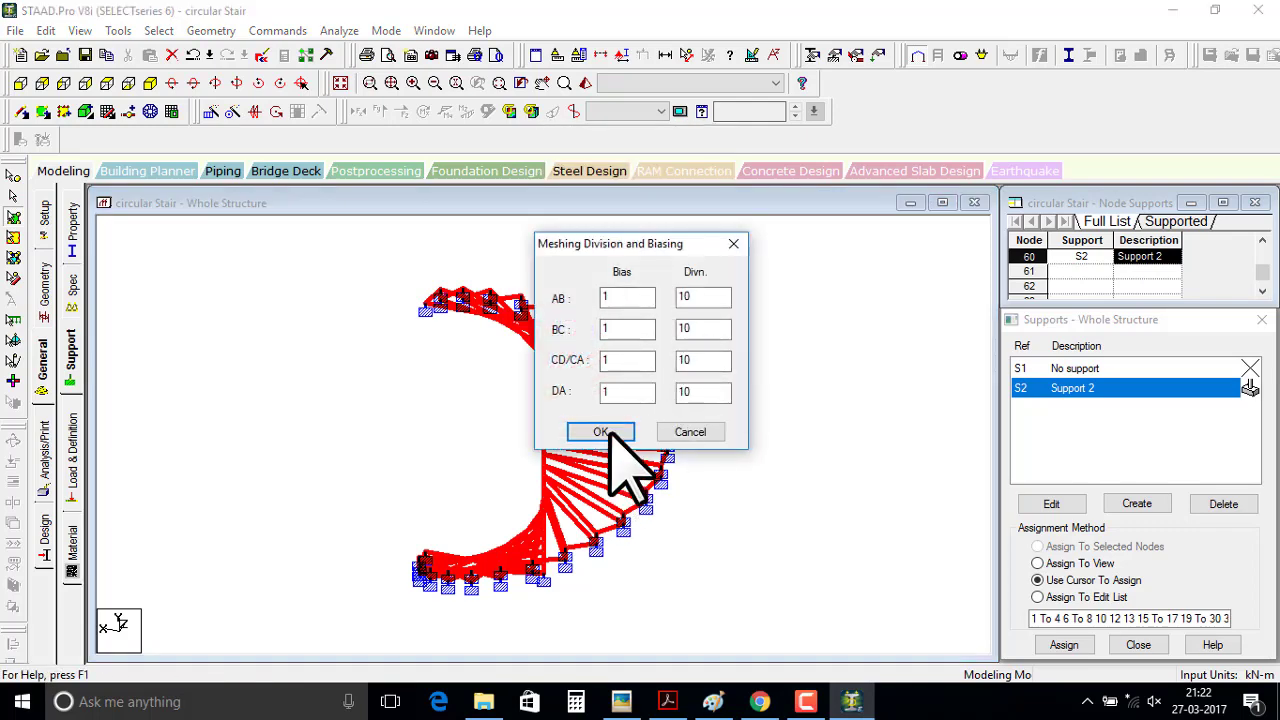
click(606, 432)
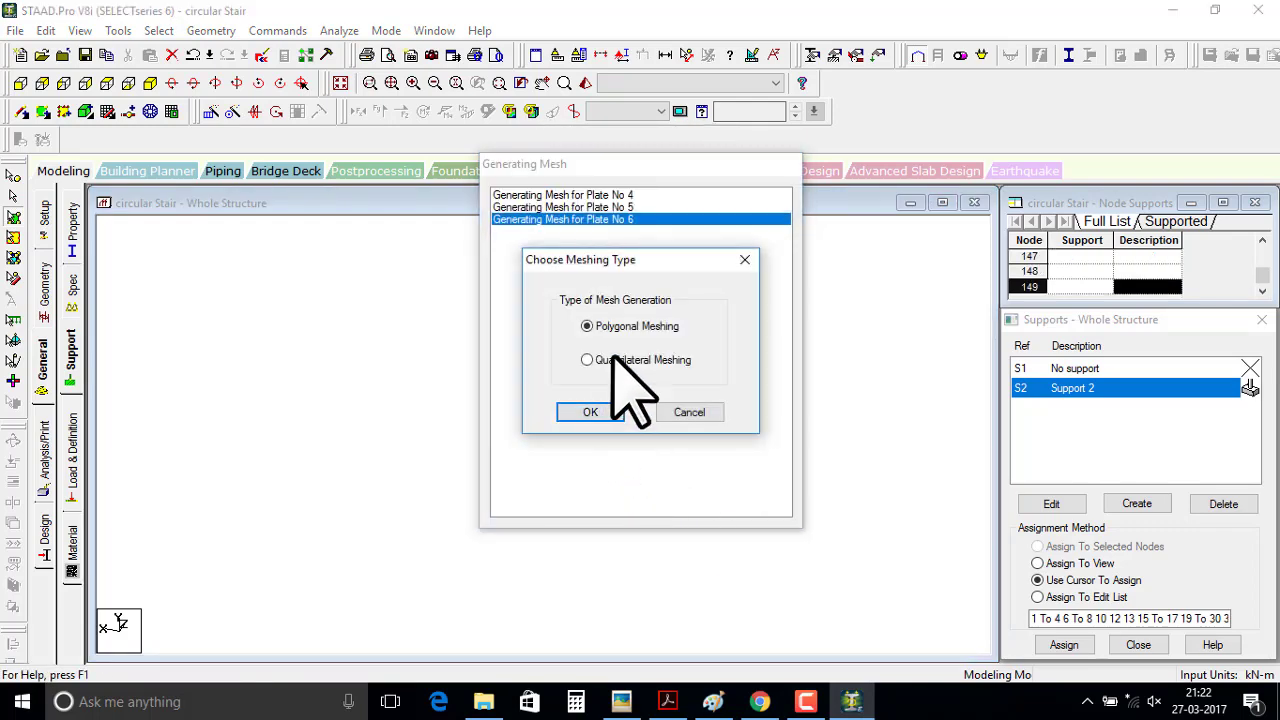
click(601, 414)
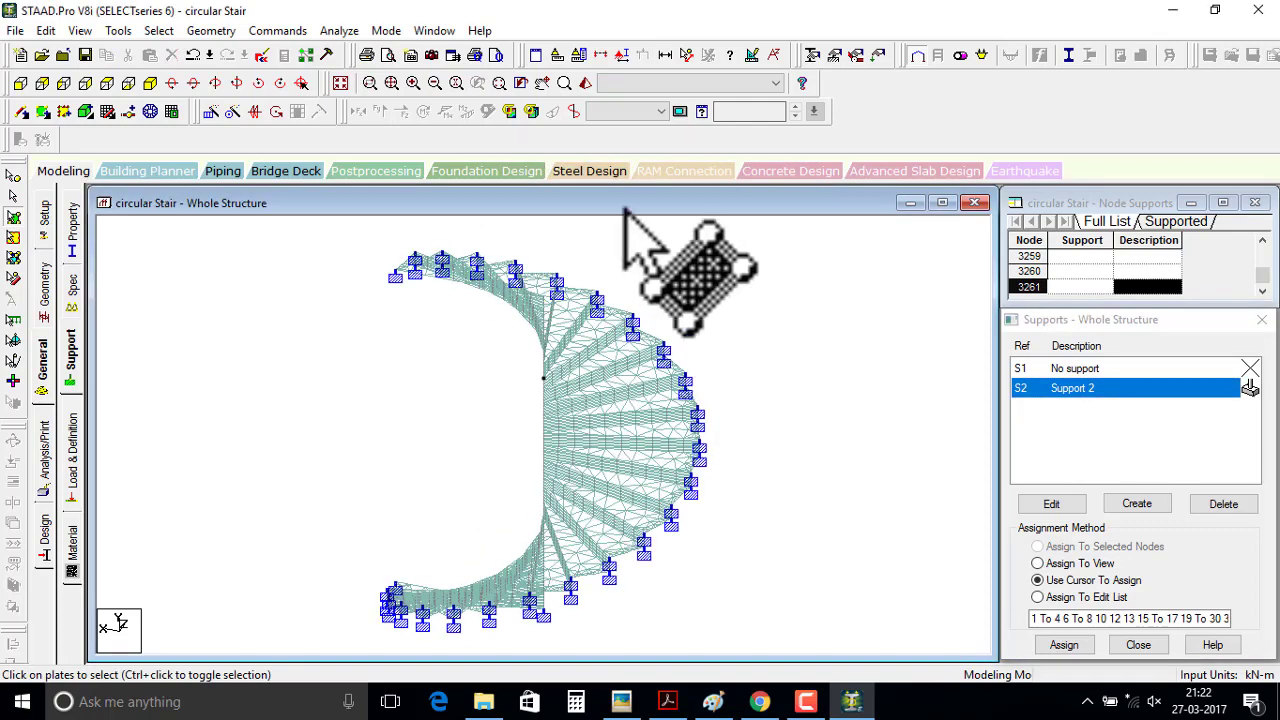
- Check the stair in a rendered view, then reselect all plates and move to Load & Definition
click(584, 83)
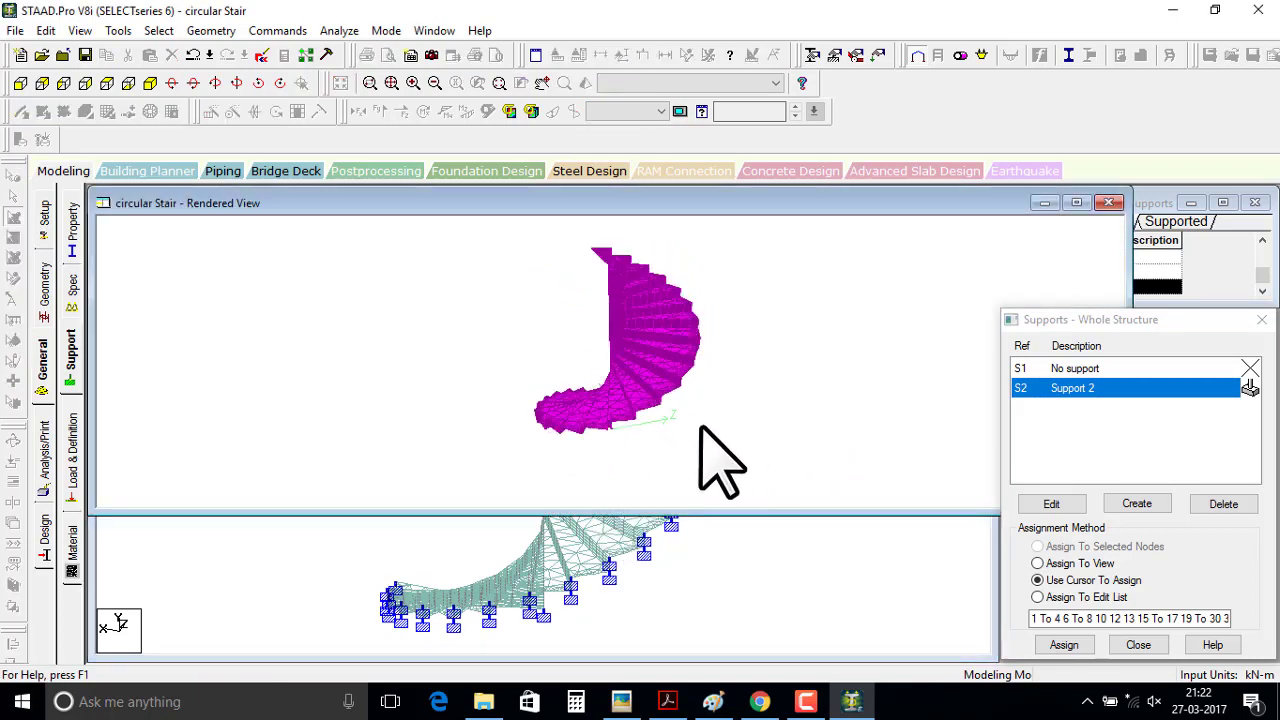
click(1097, 210)
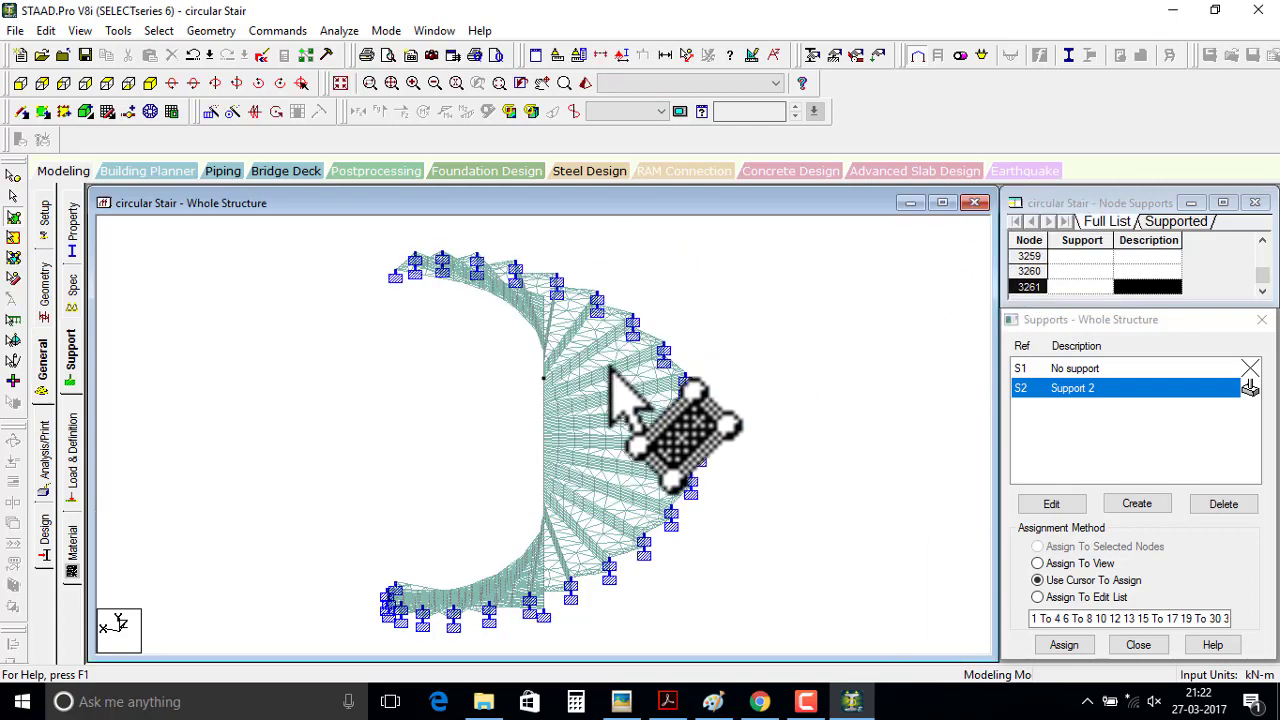
drag(380, 237, 723, 623)
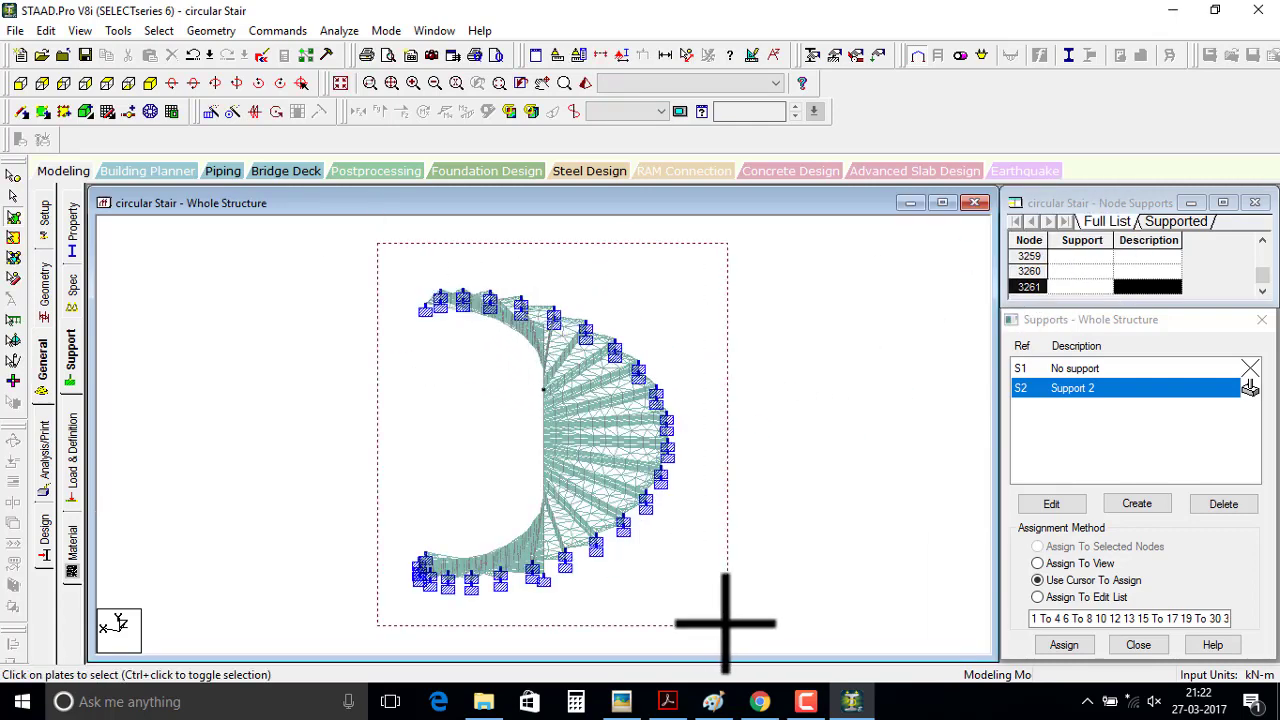
click(74, 457)
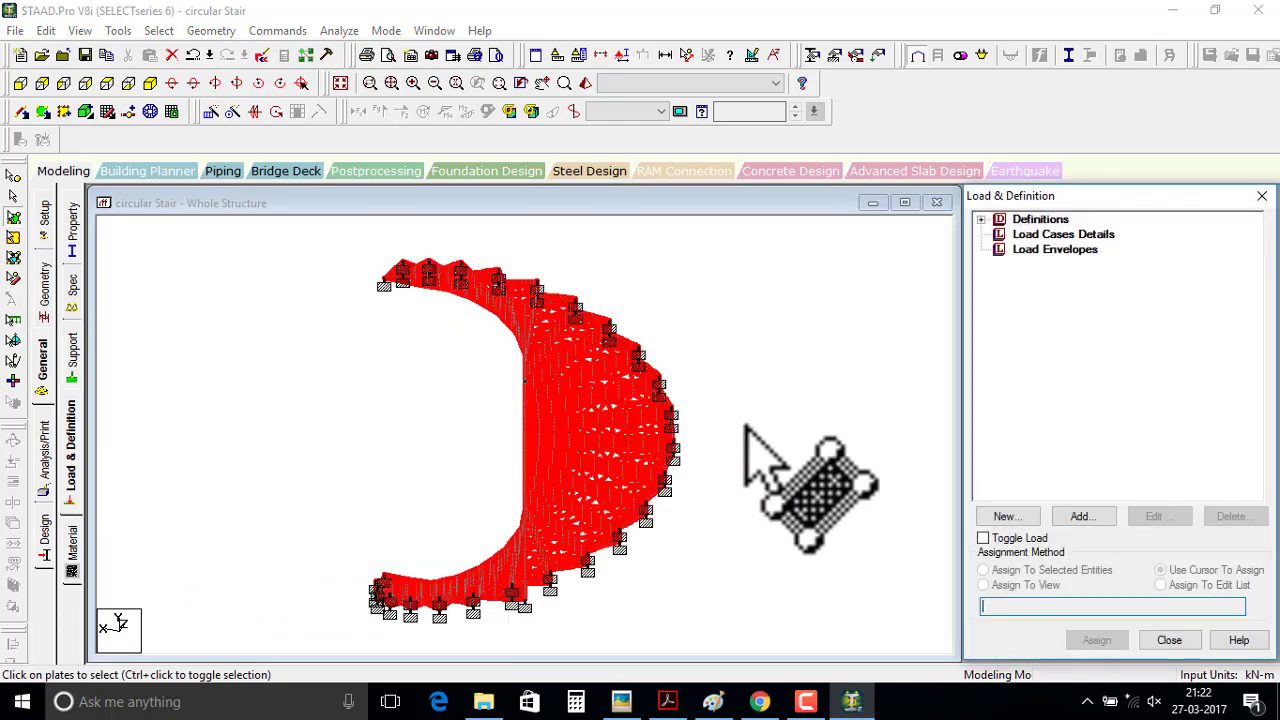
- Create primary load case 1, 'dead load', of Dead loading type
click(1040, 234)
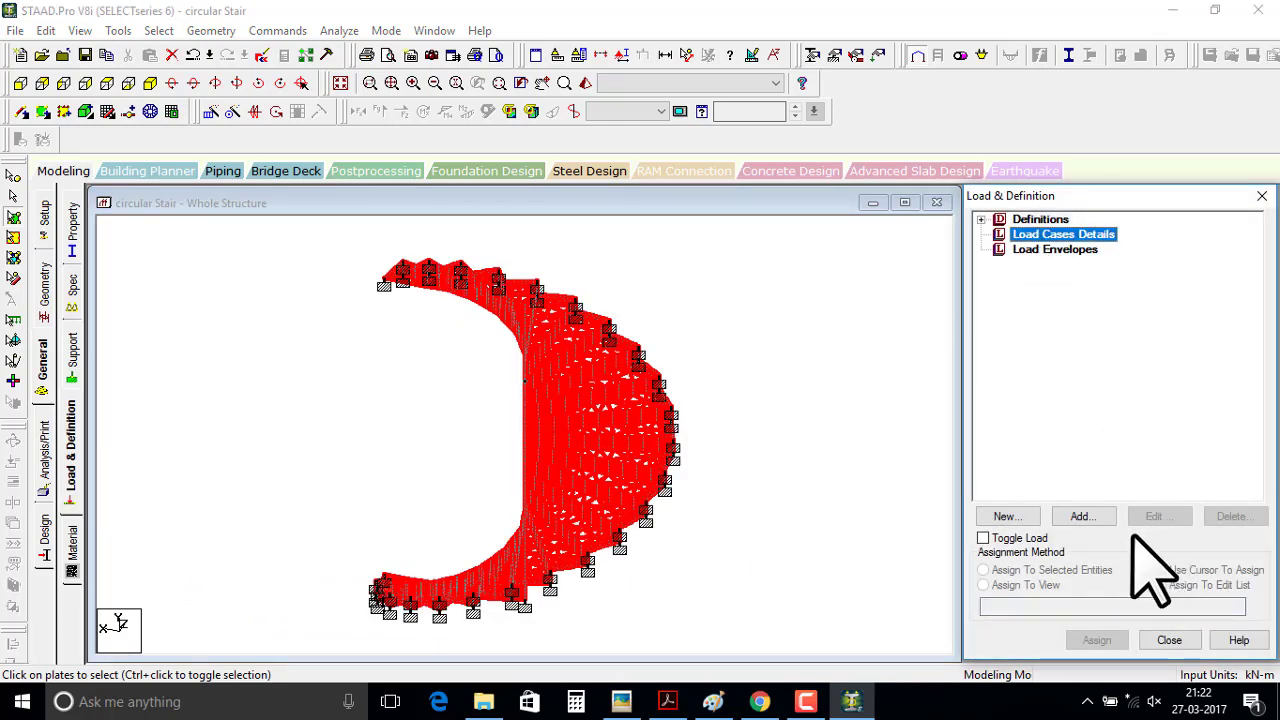
click(1080, 516)
click(745, 243)
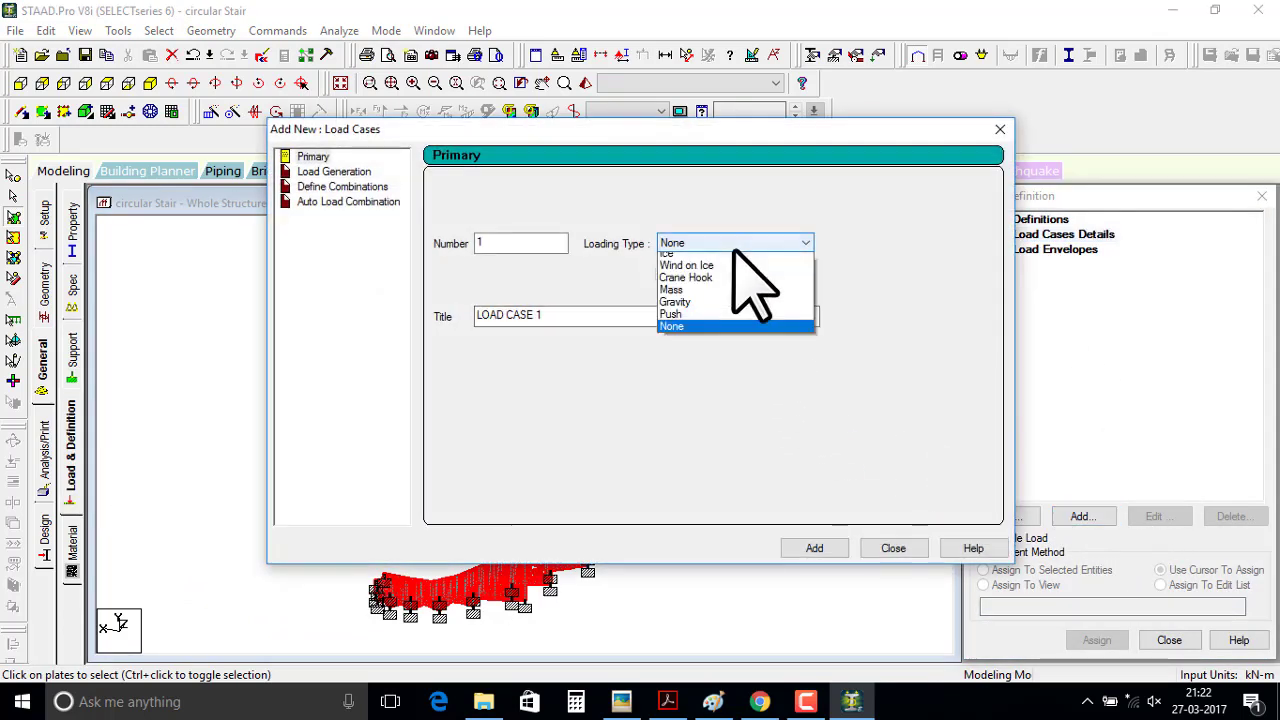
click(715, 258)
click(656, 310)
text(dead load)
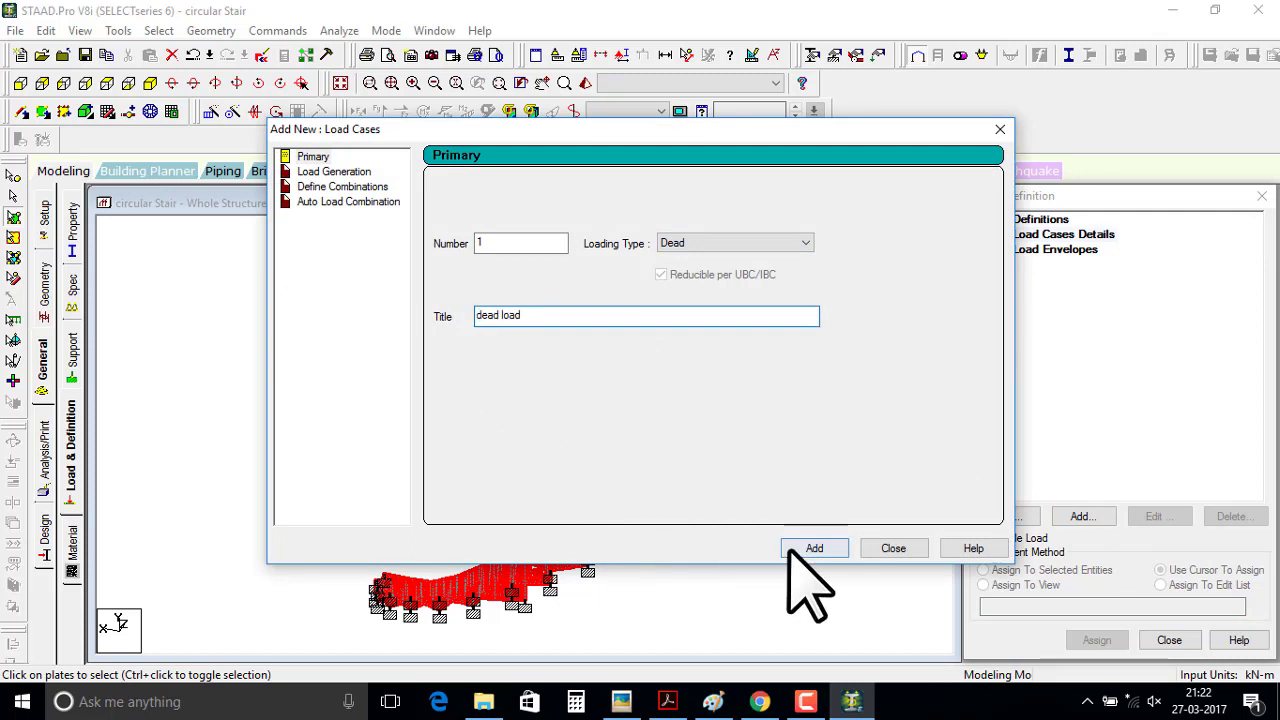
click(792, 548)
- Add primary load case 2, 'live load', of Live loading type
click(720, 243)
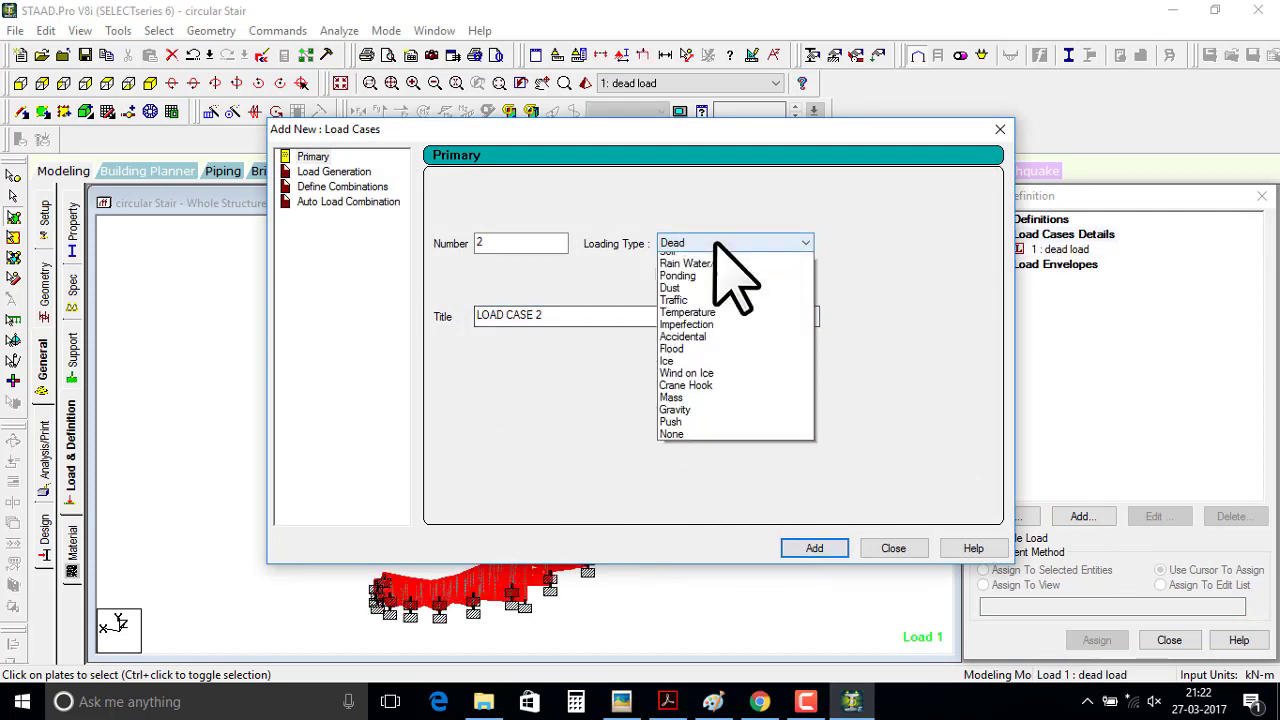
click(700, 271)
text(live load)
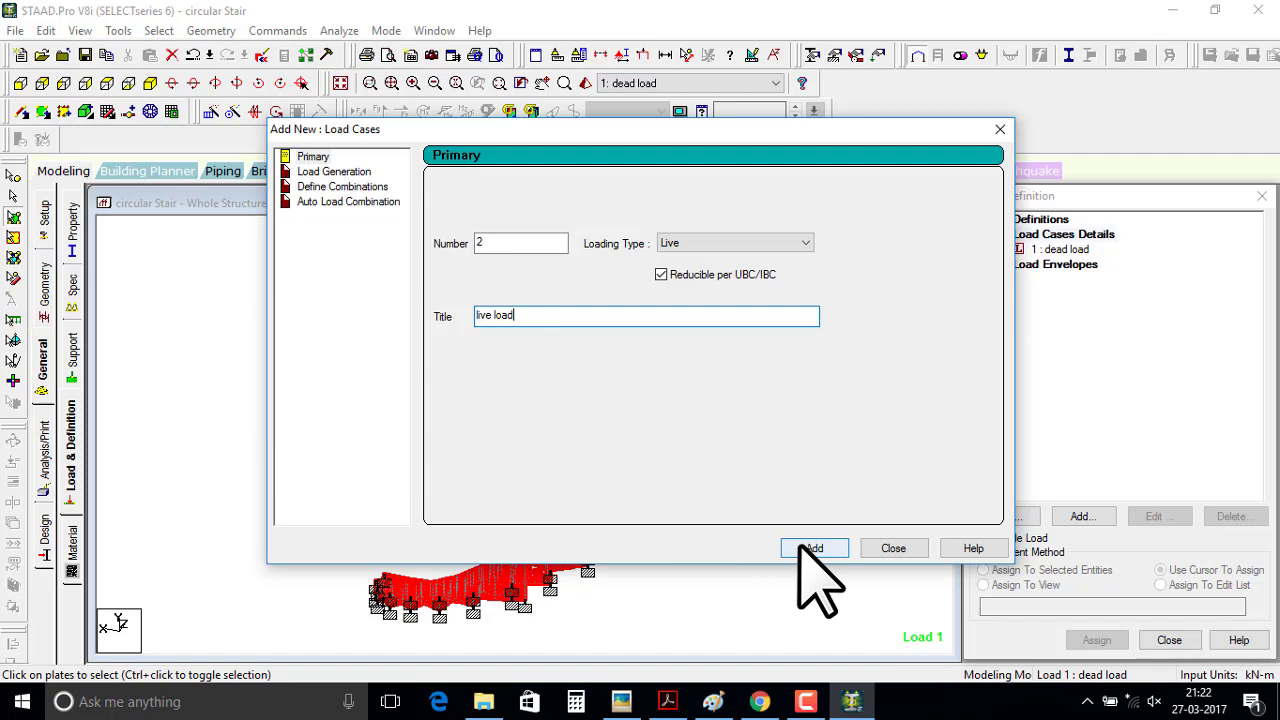
click(810, 548)
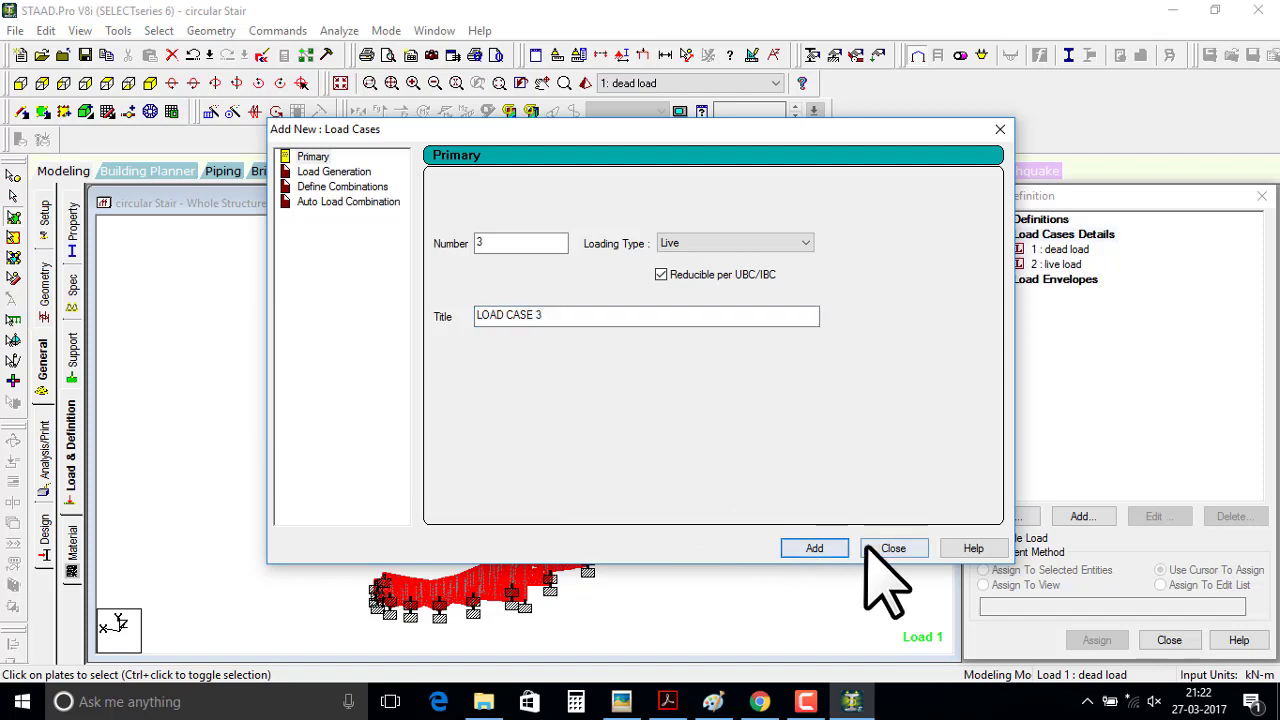
click(890, 548)
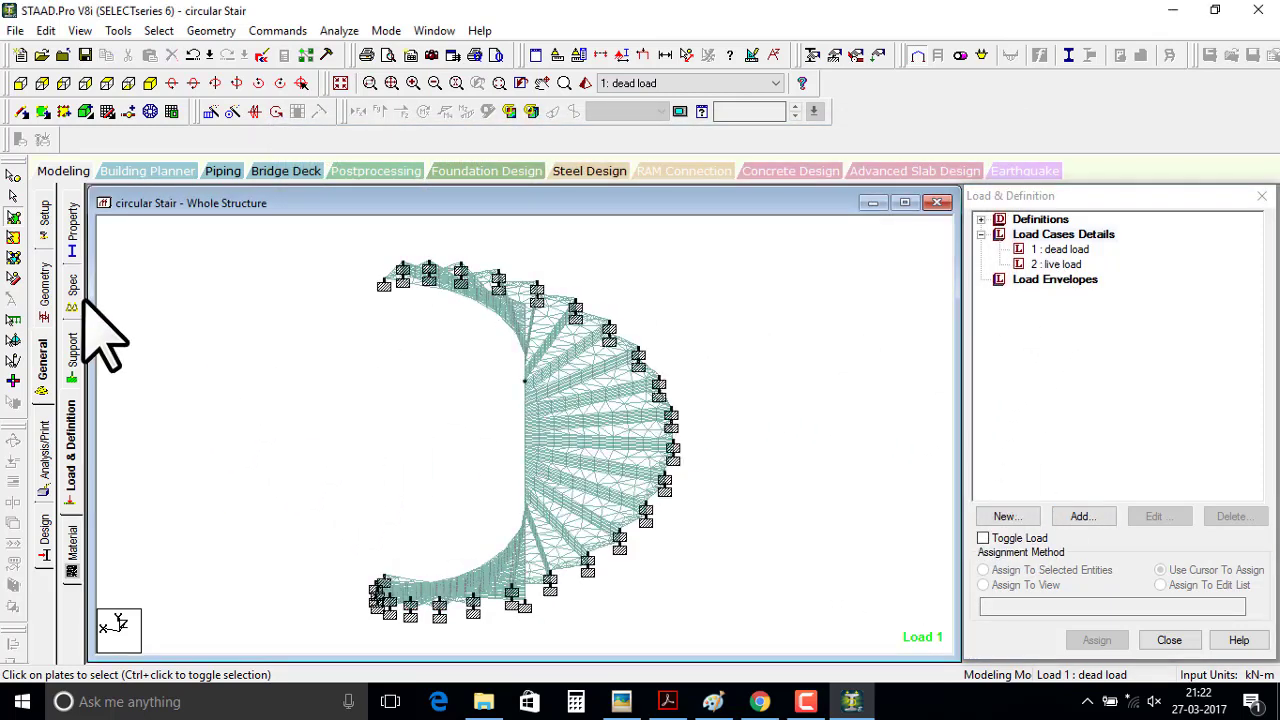
click(74, 240)
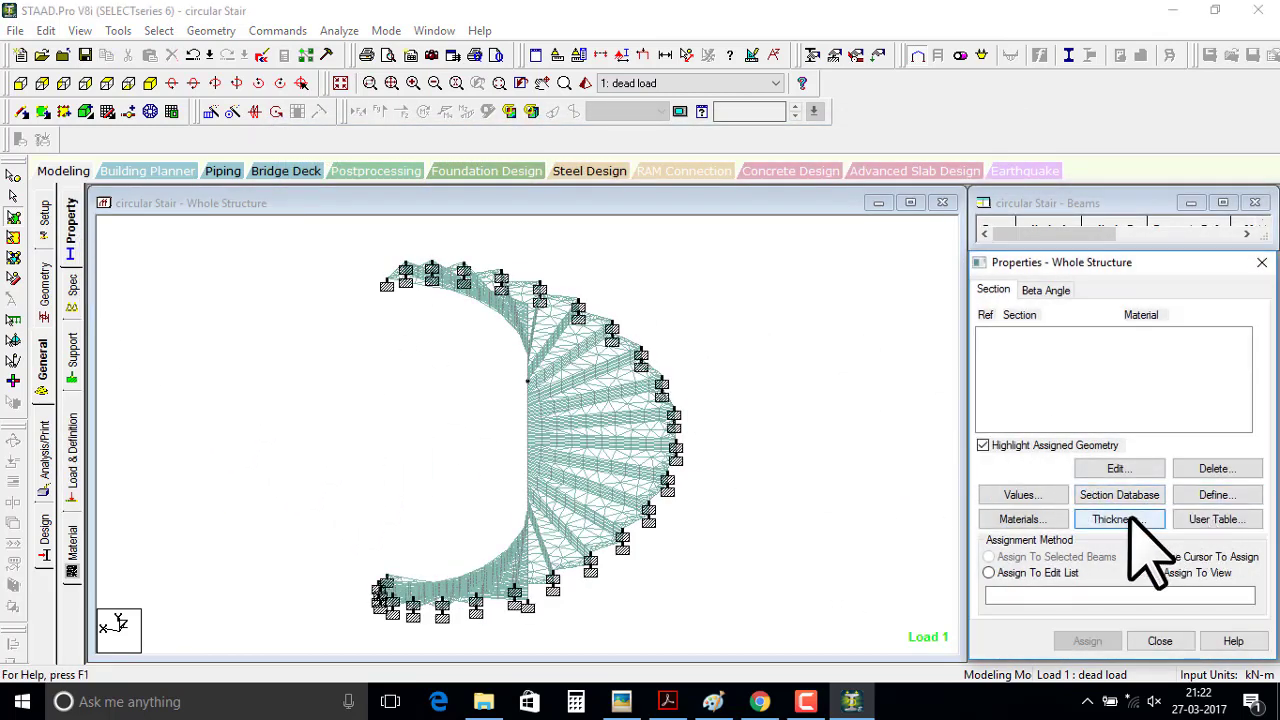
- Assign a 0.18 m Concrete plate thickness to all visible plates (51 to 3550)
click(1128, 520)
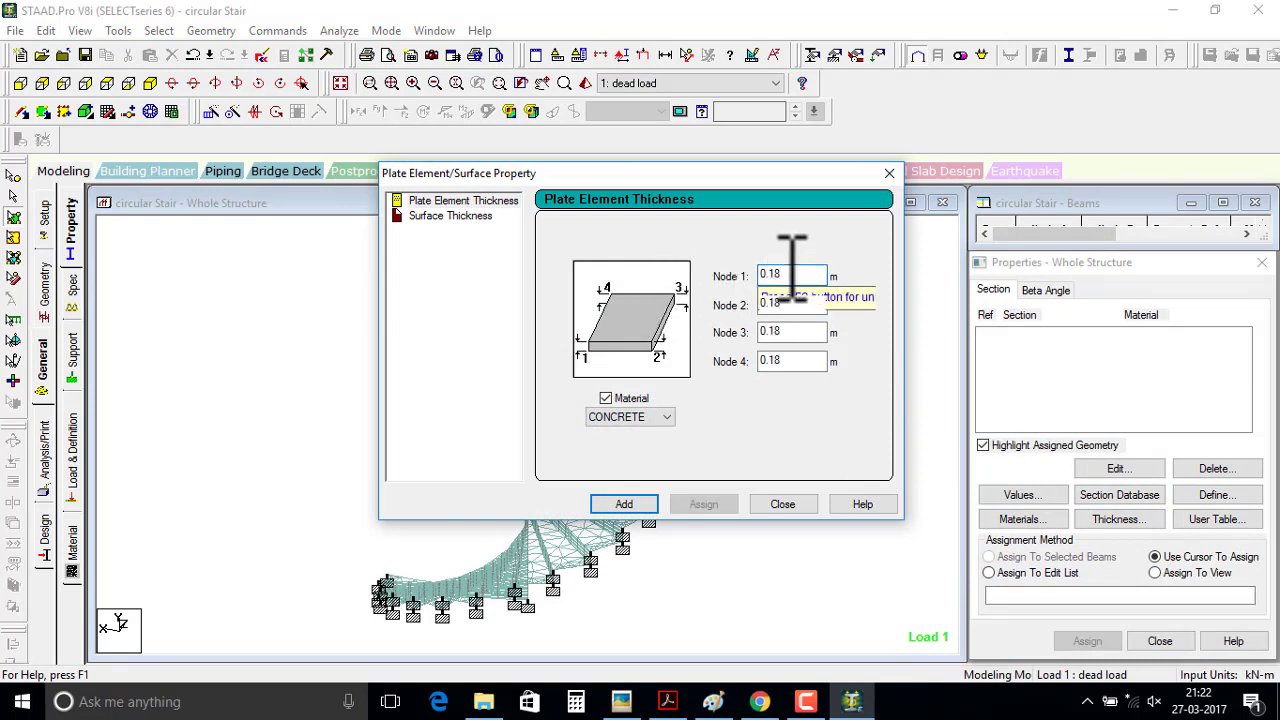
click(612, 505)
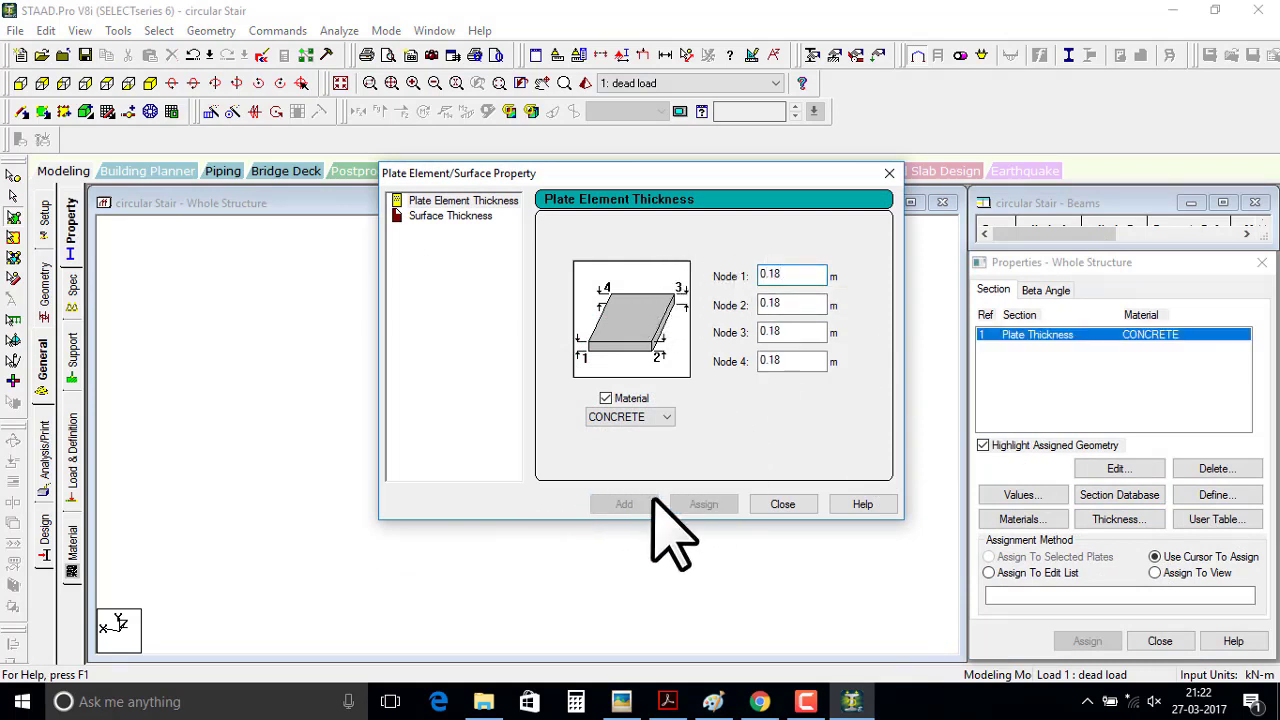
click(783, 505)
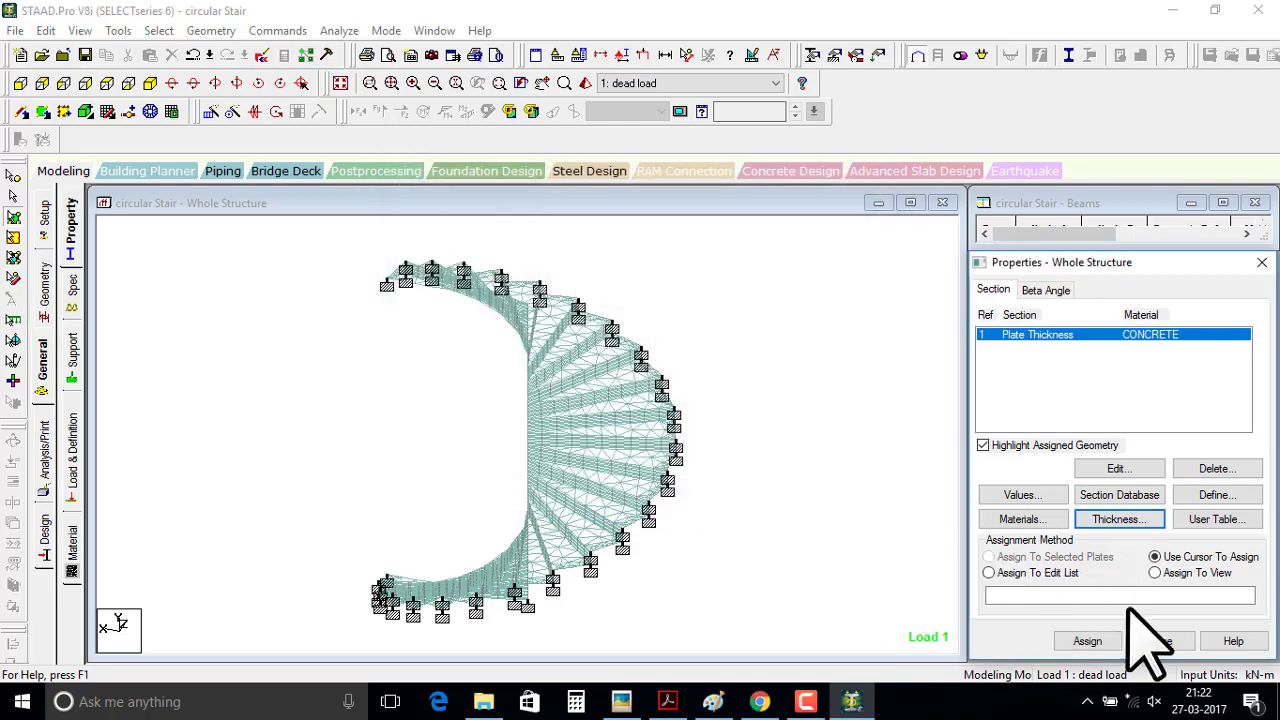
click(1155, 573)
click(1100, 641)
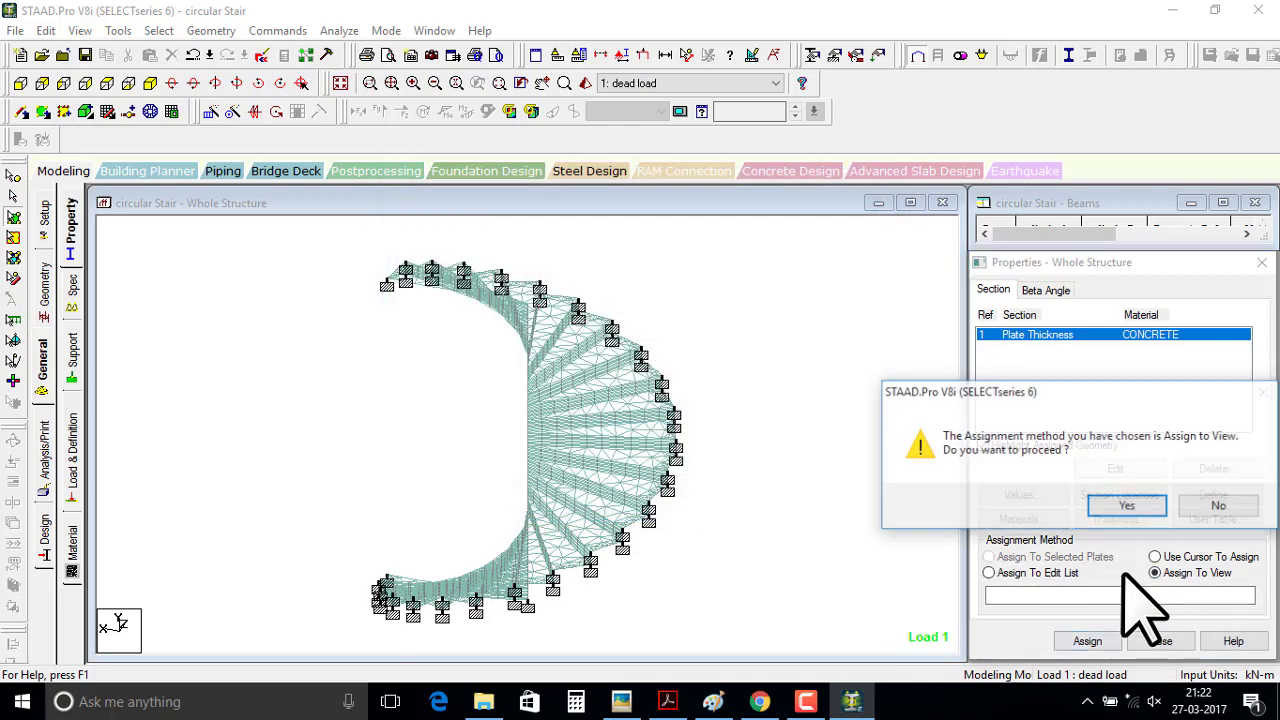
click(1126, 505)
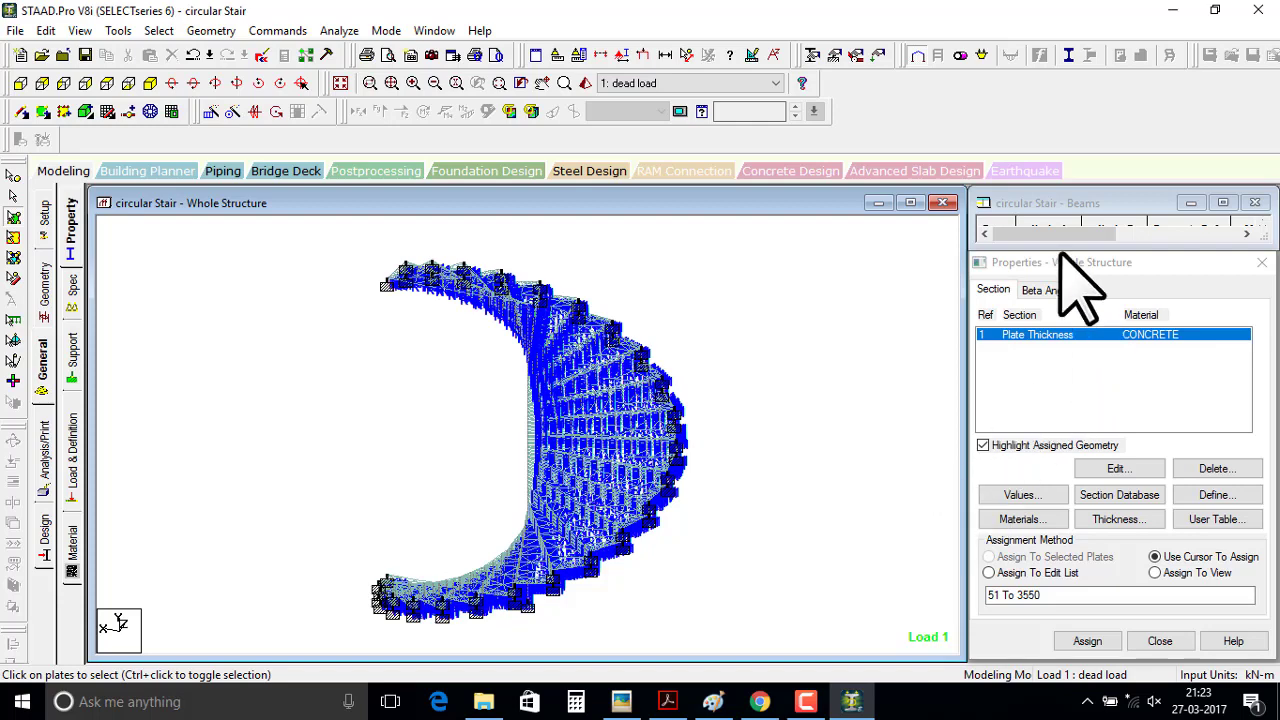
click(72, 455)
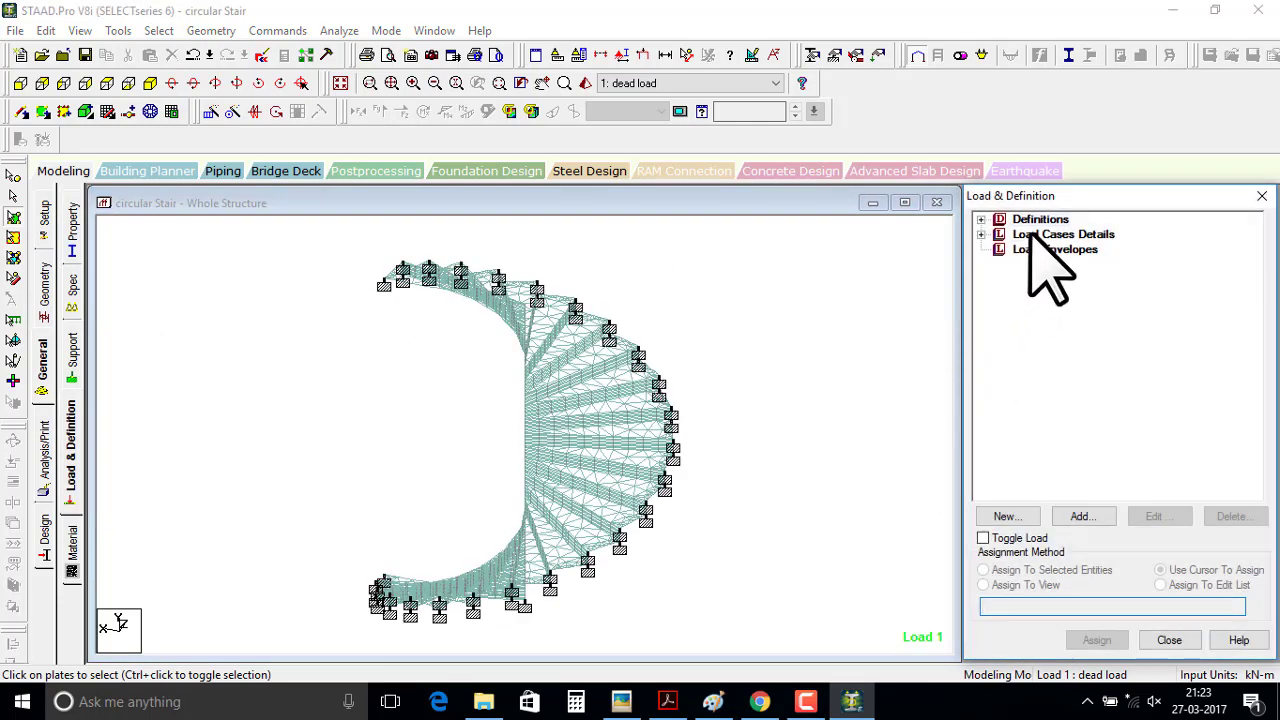
- Add a selfweight load with Y factor -1 to the dead load case
click(982, 234)
click(1055, 249)
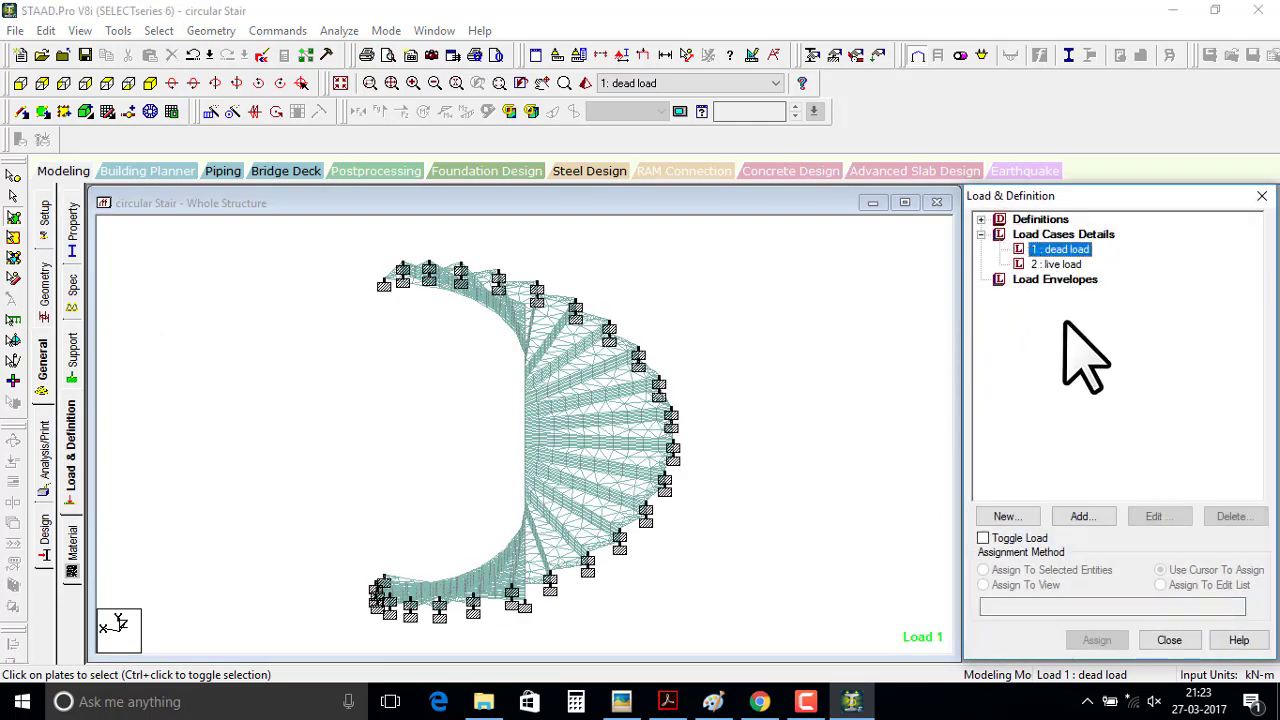
click(1080, 516)
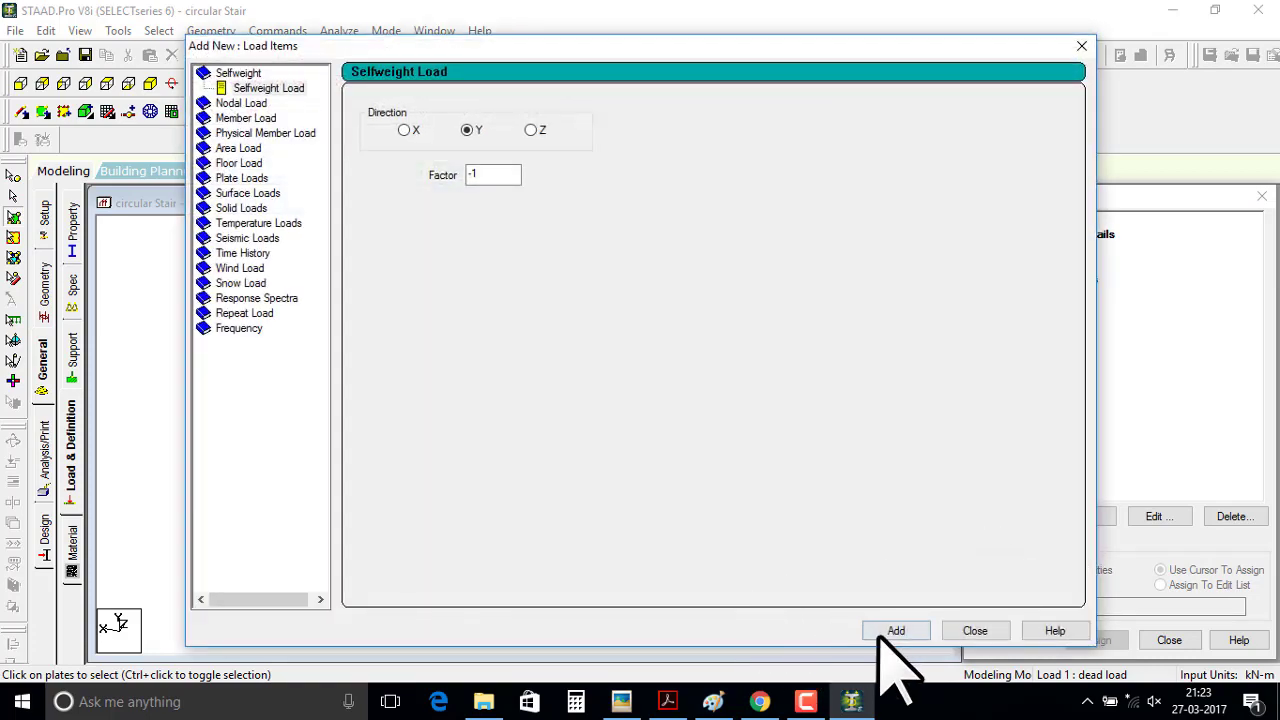
click(893, 631)
click(975, 631)
- Apply a -1.5 kN/m2 GY full-plate pressure to all plates in the live load case
click(1050, 280)
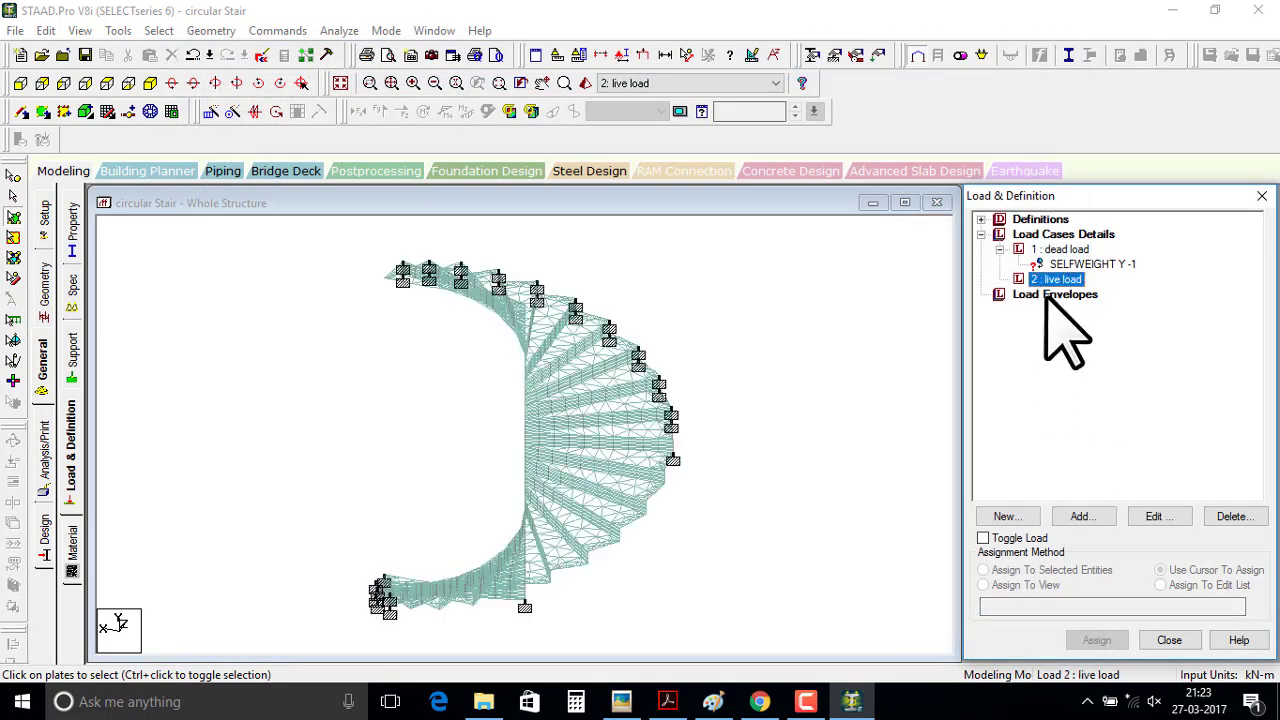
click(1080, 516)
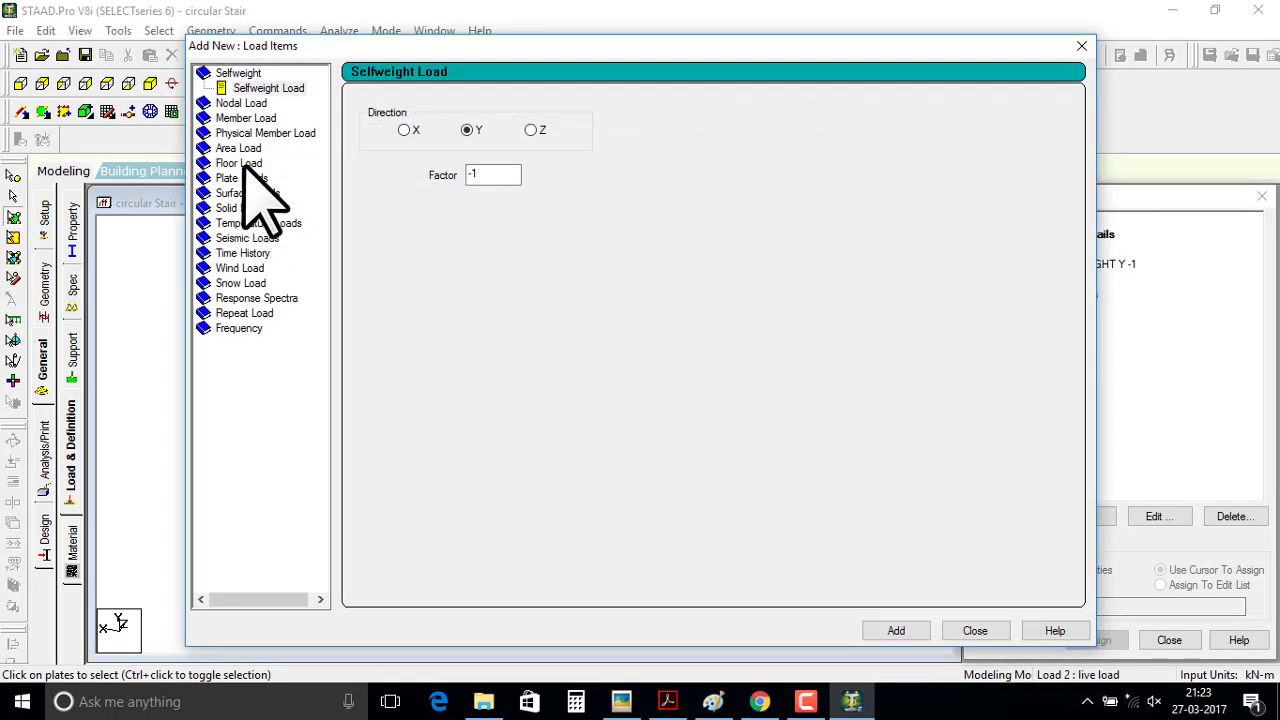
click(243, 178)
text(-1.5)
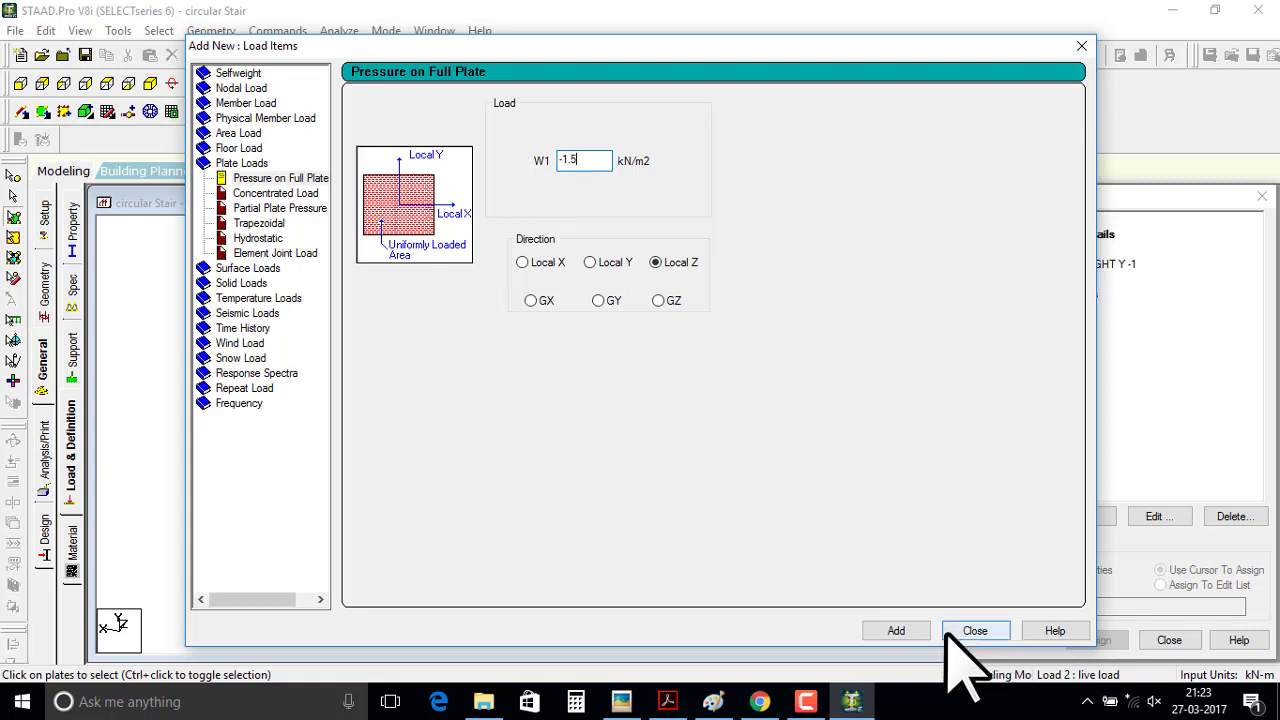
click(596, 299)
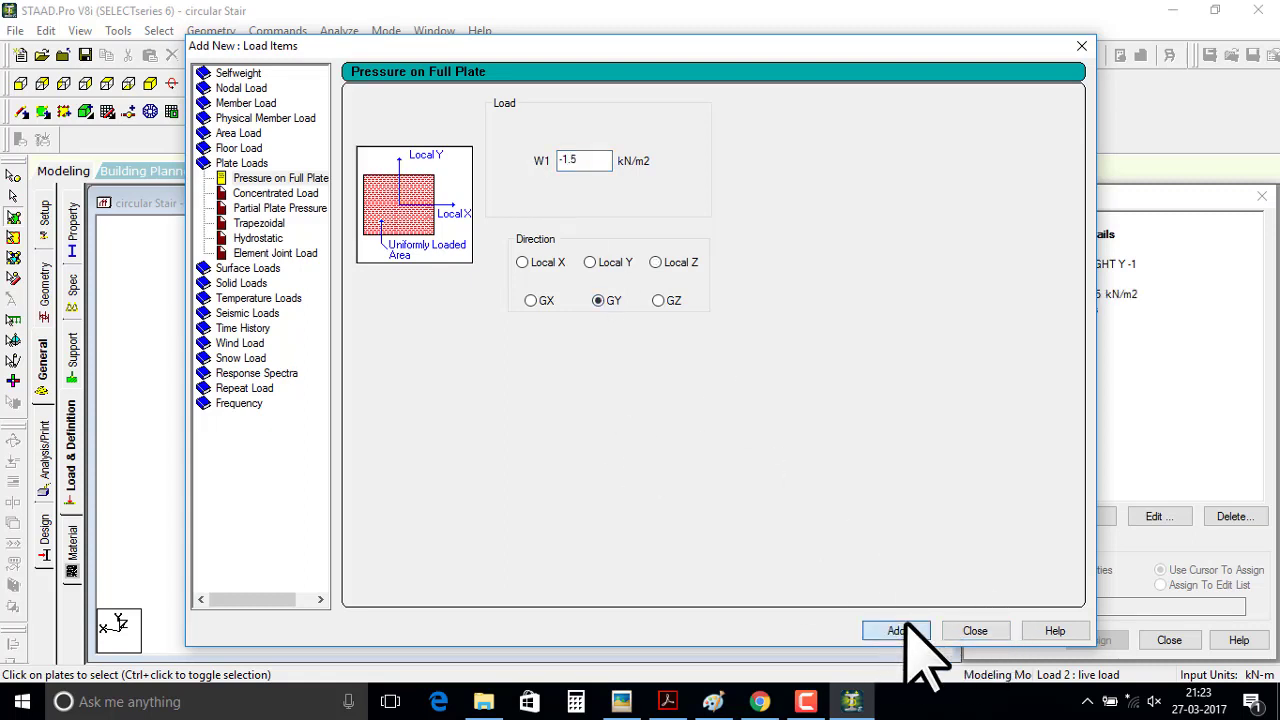
click(985, 630)
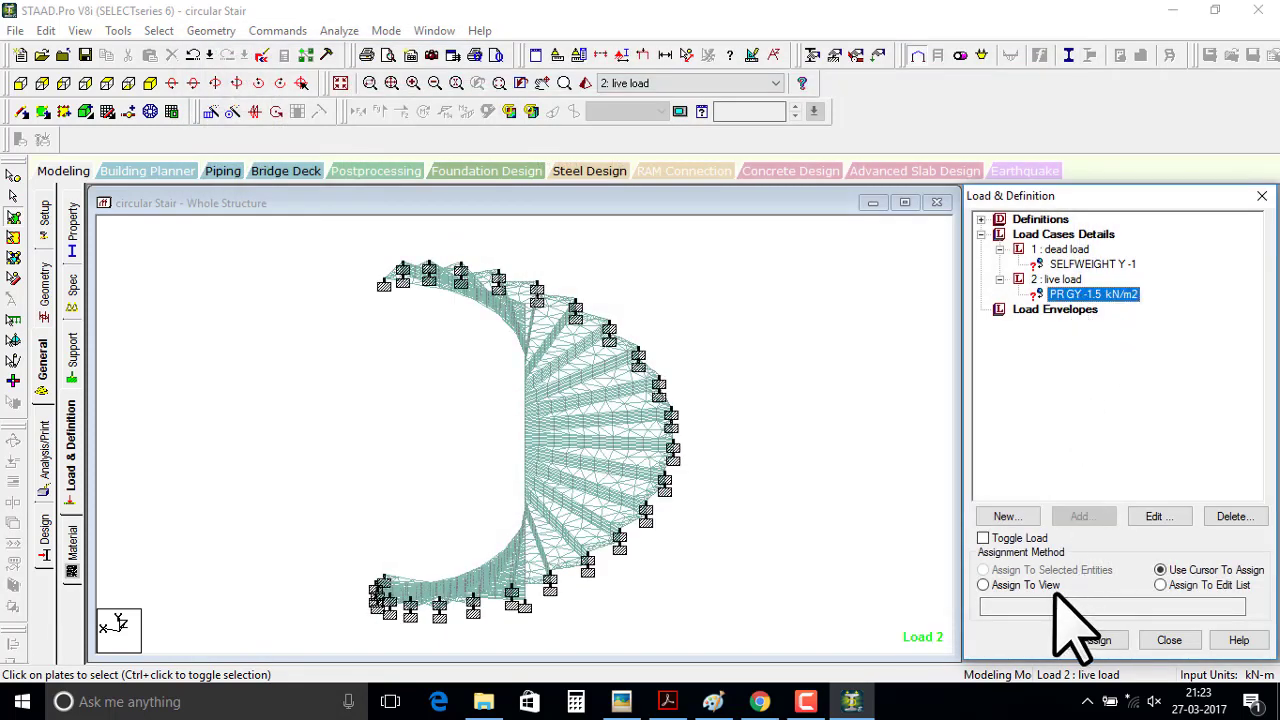
click(1052, 588)
click(1090, 640)
click(1100, 472)
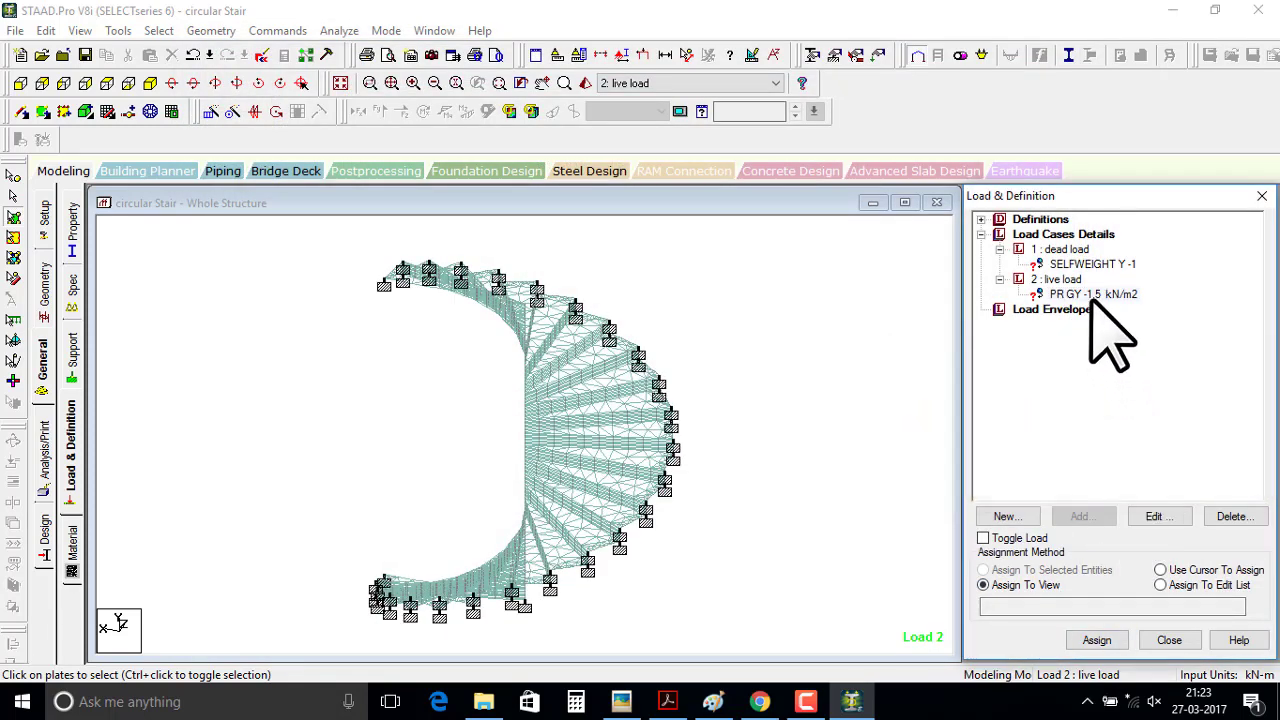
click(1093, 266)
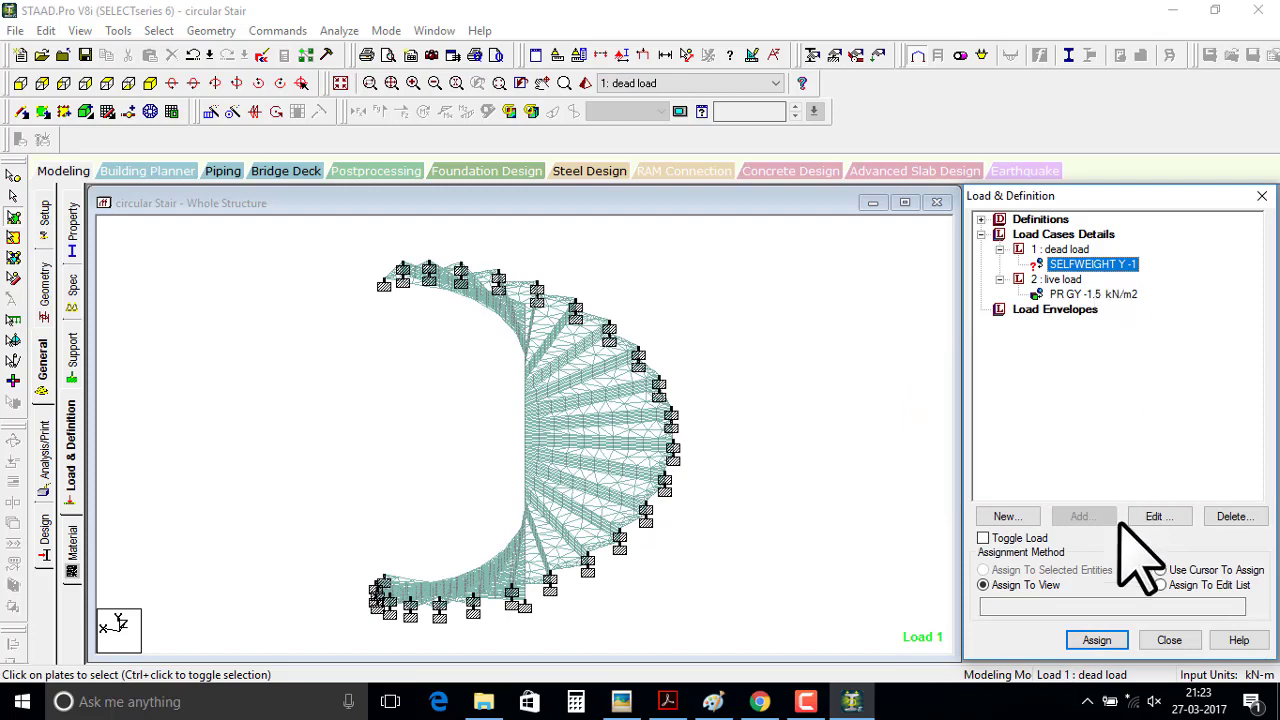
- Assign the selfweight to the whole view and add a PERFORM ANALYSIS PRINT ALL command
click(1097, 640)
click(1140, 475)
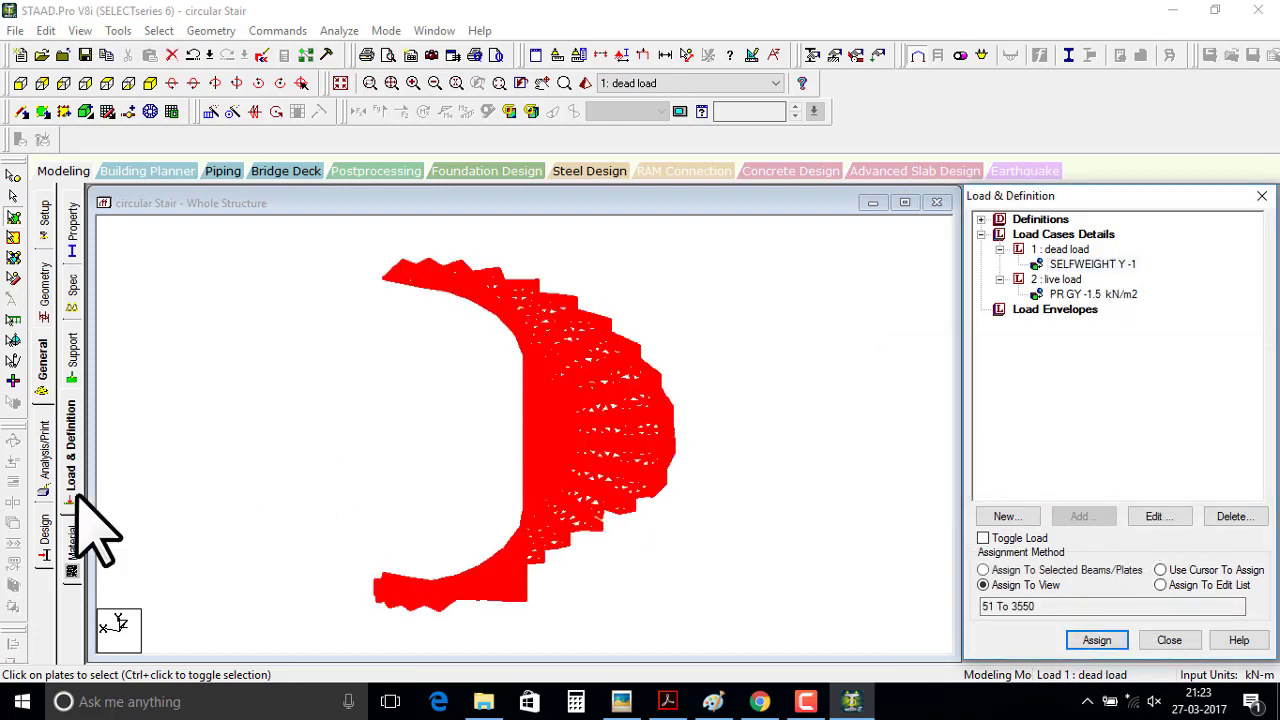
click(44, 440)
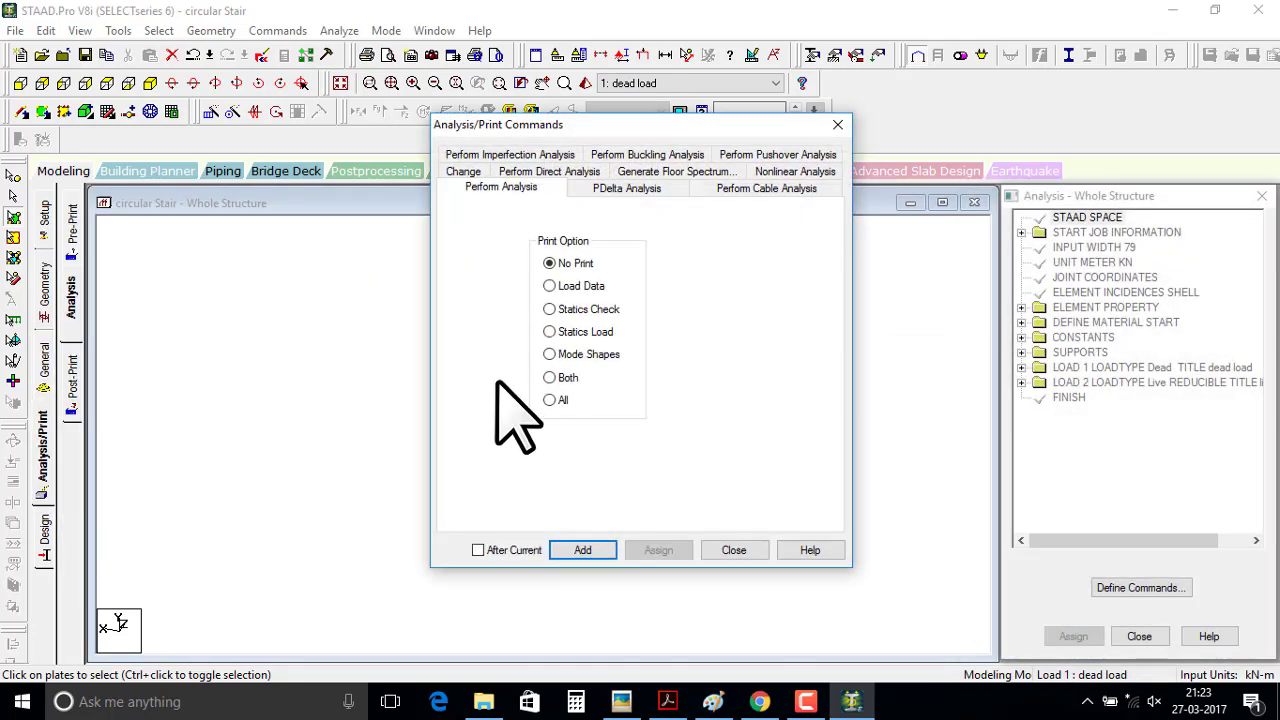
click(590, 550)
click(725, 550)
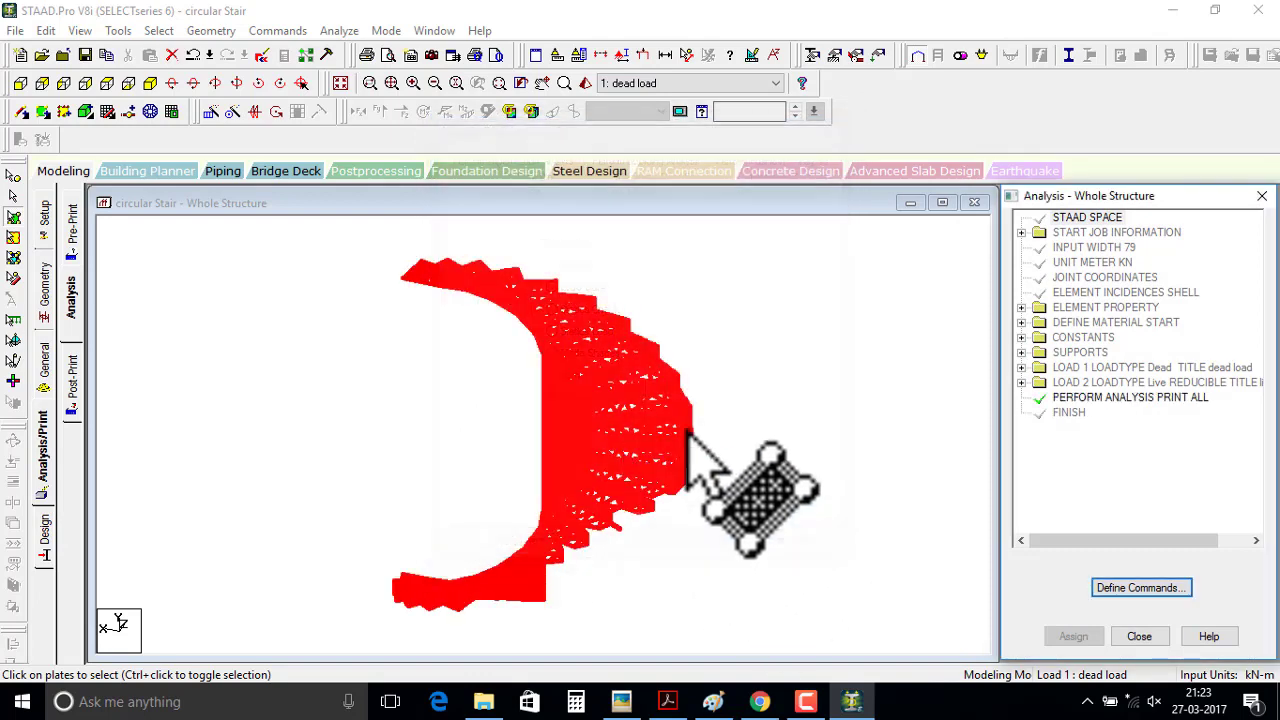
- Create load case 3, '1.5(dl+ll)', combining dead and live loads each with factor 1.5
click(45, 372)
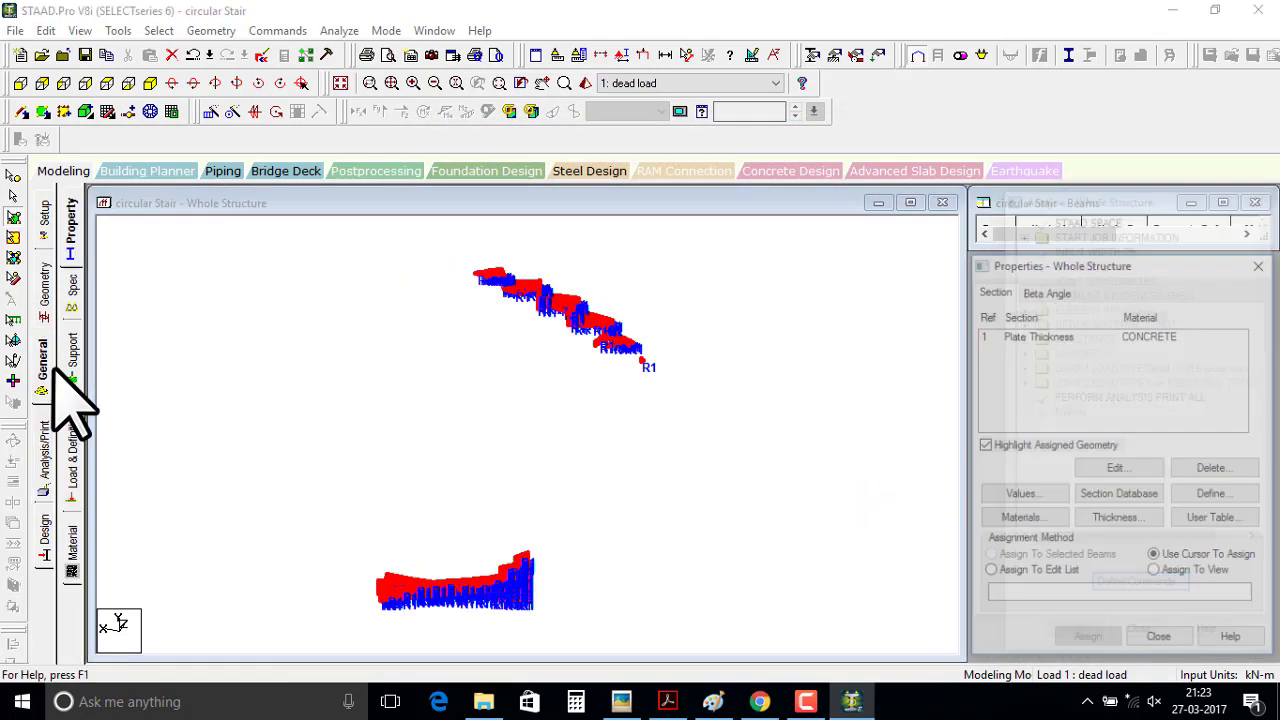
click(73, 440)
click(1030, 234)
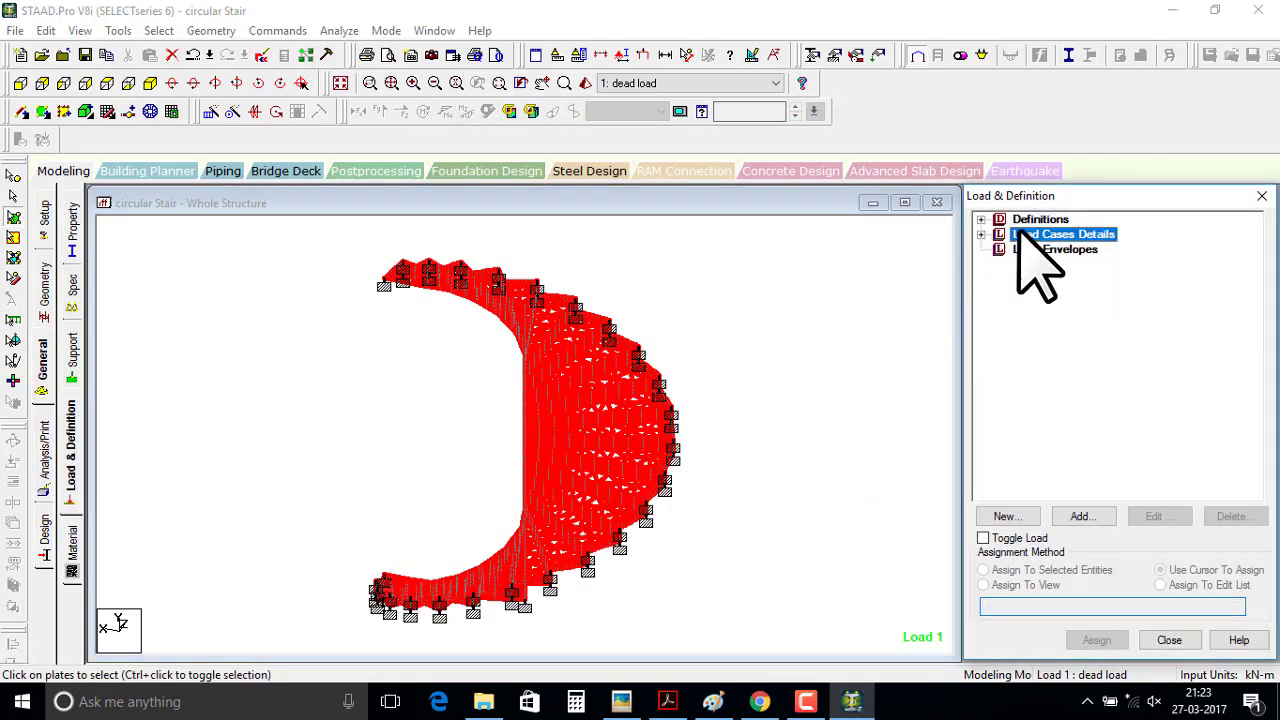
click(1084, 516)
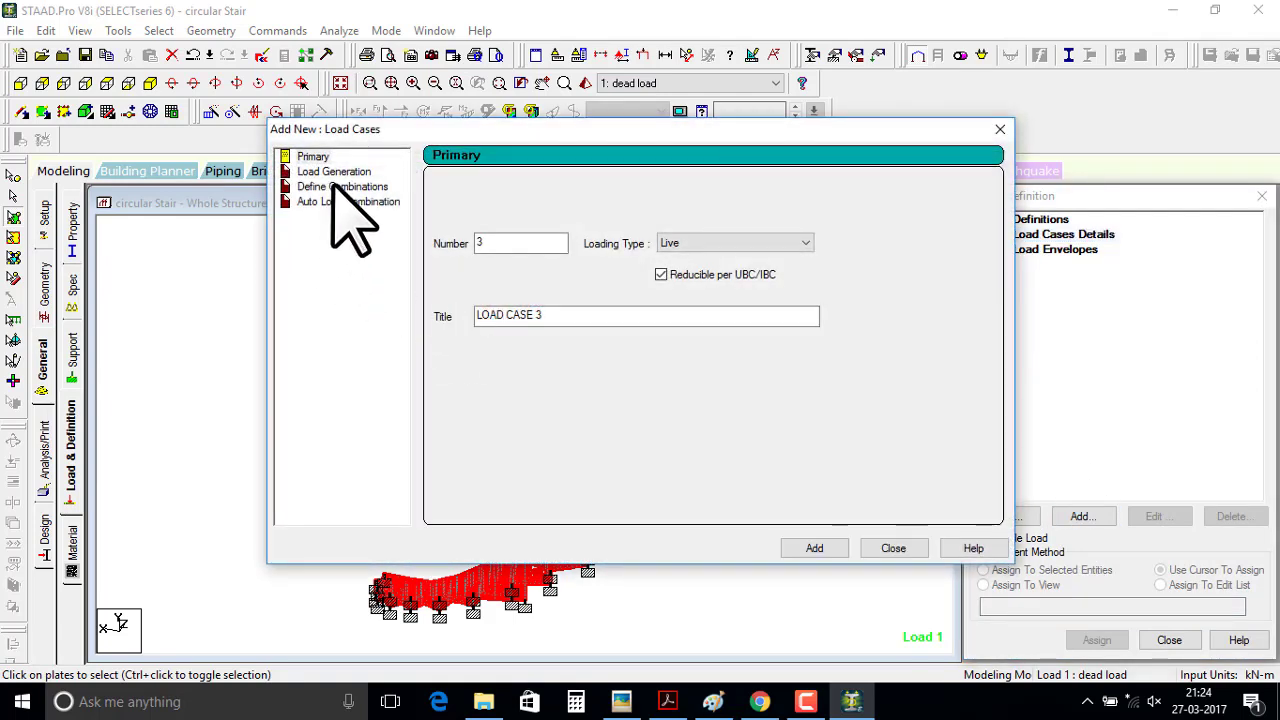
click(340, 187)
text(1.5(dl+ll))
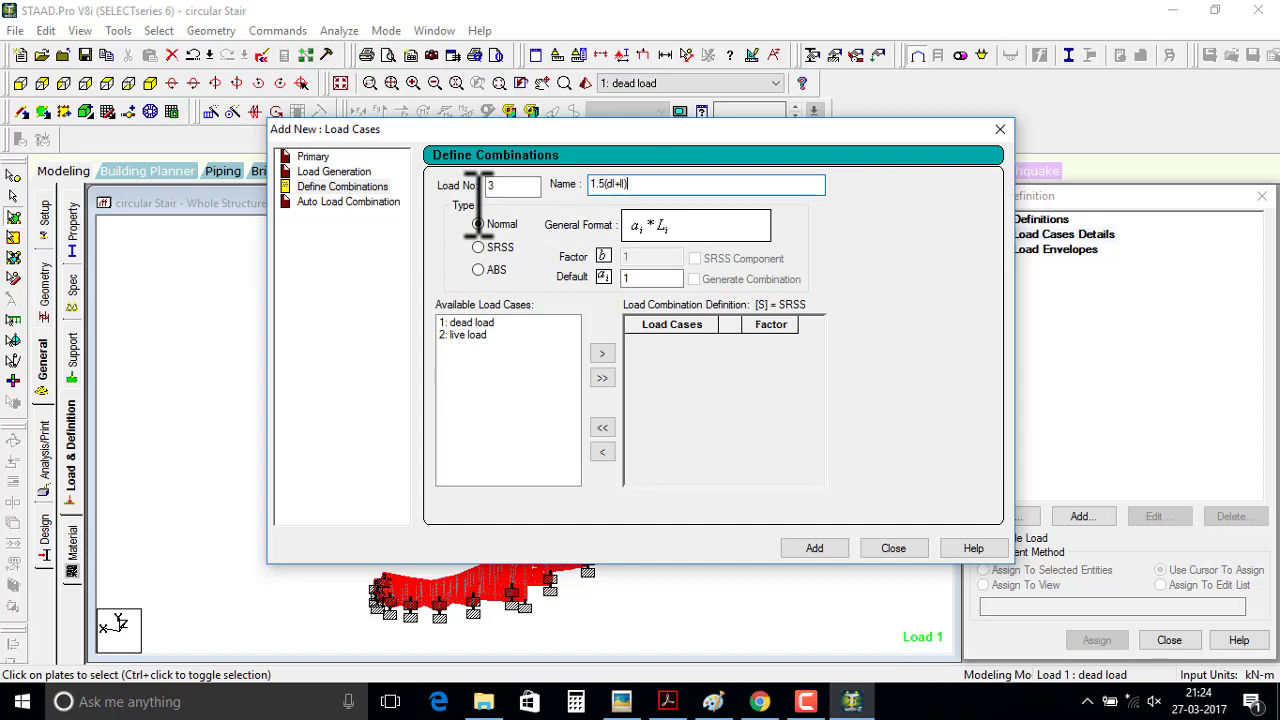
click(602, 378)
text(1.5)
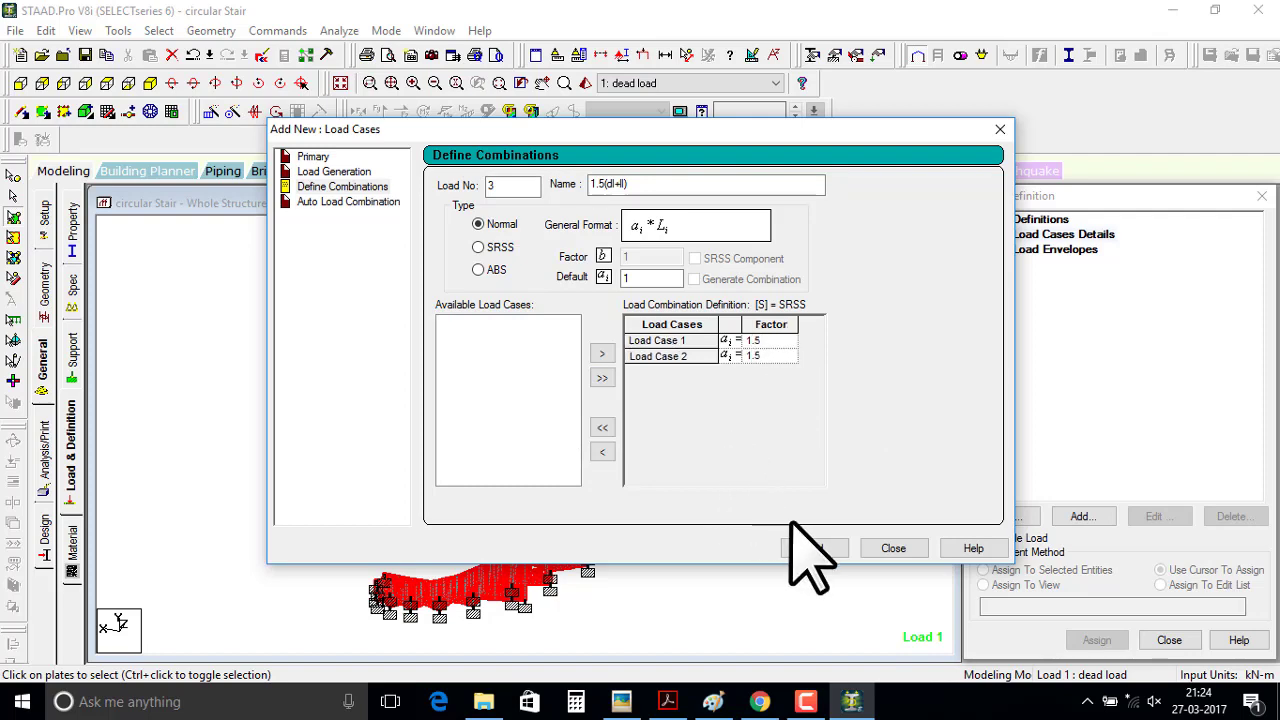
click(814, 548)
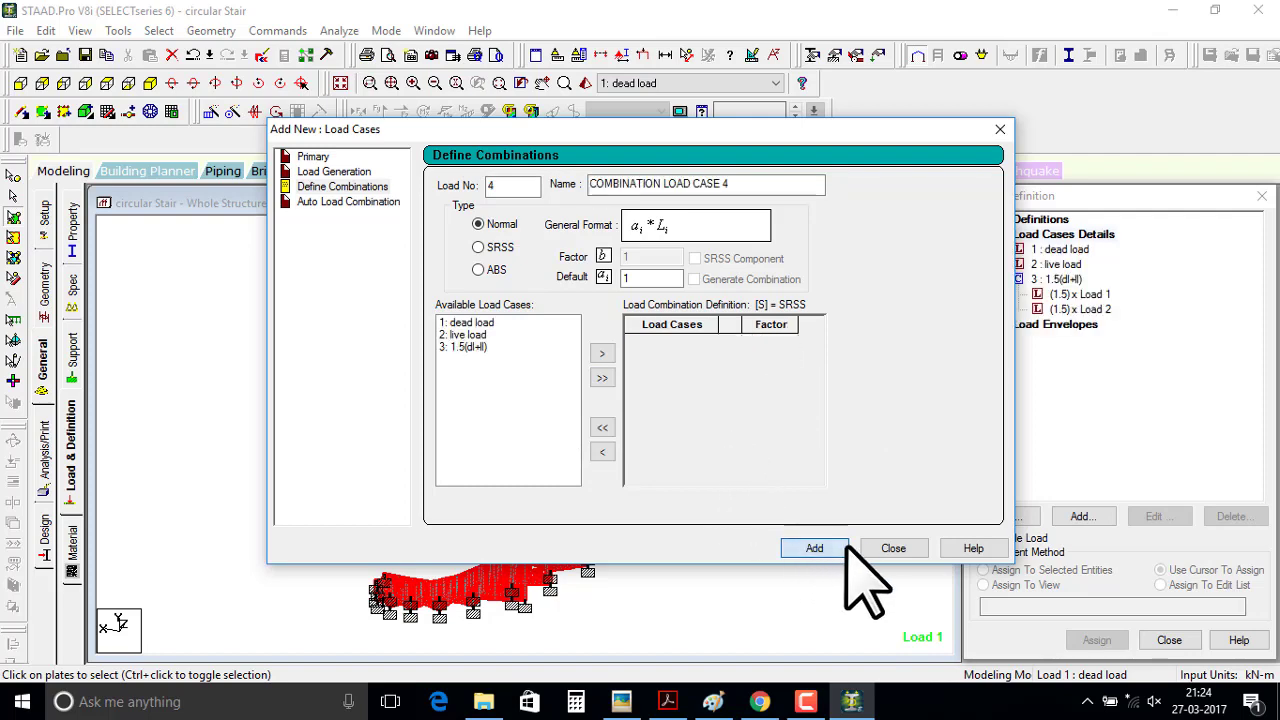
click(893, 548)
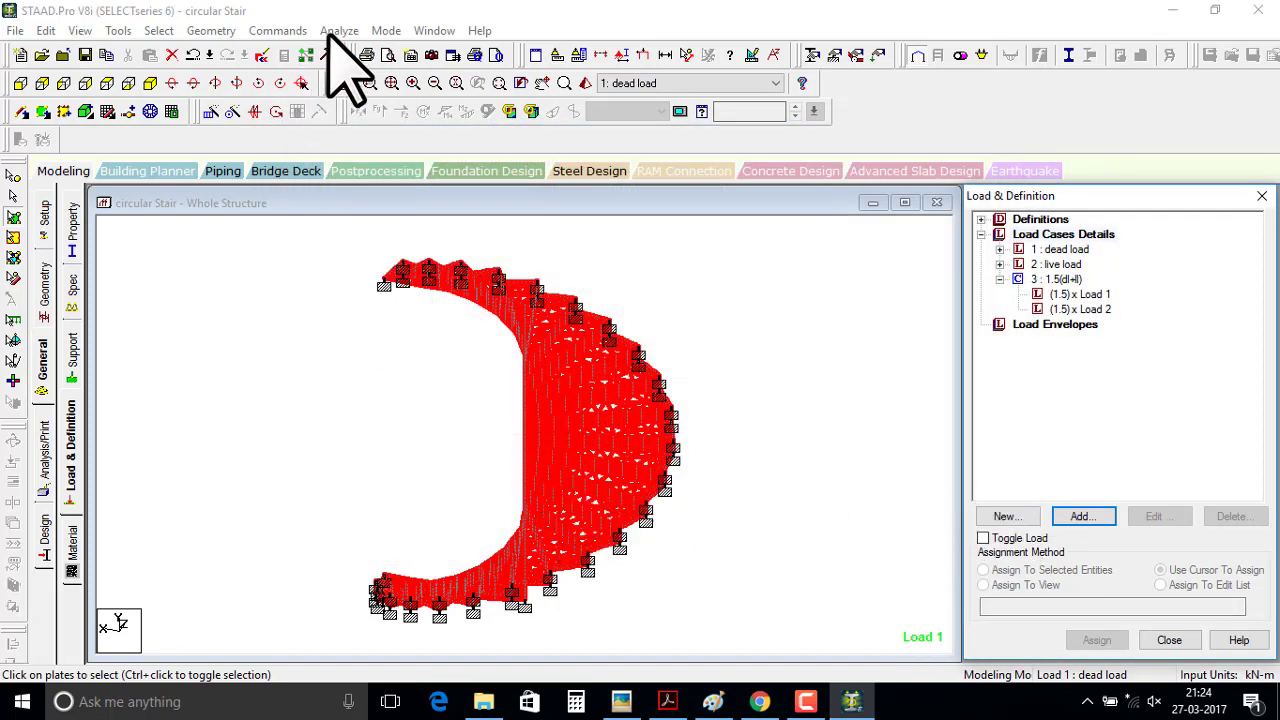
click(339, 31)
click(345, 53)
- Save the model when prompted and close the finished analysis report showing 0 errors, 0 warnings
click(527, 376)
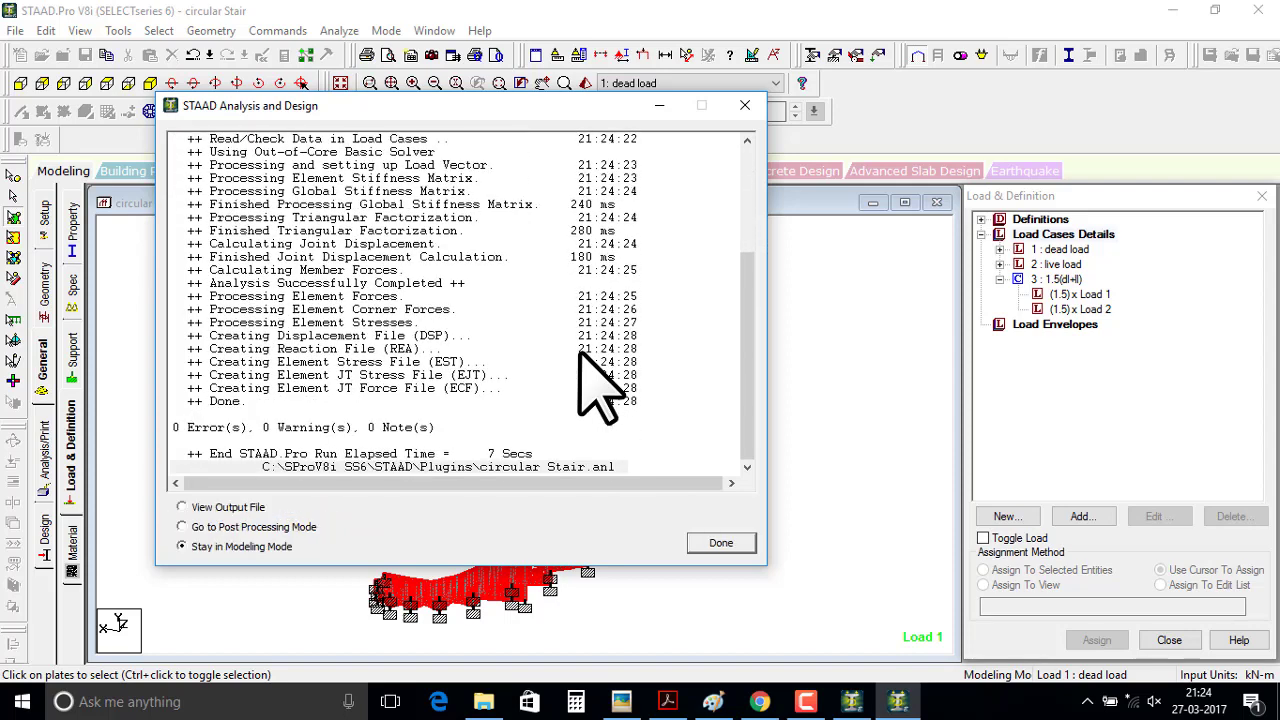
click(721, 540)
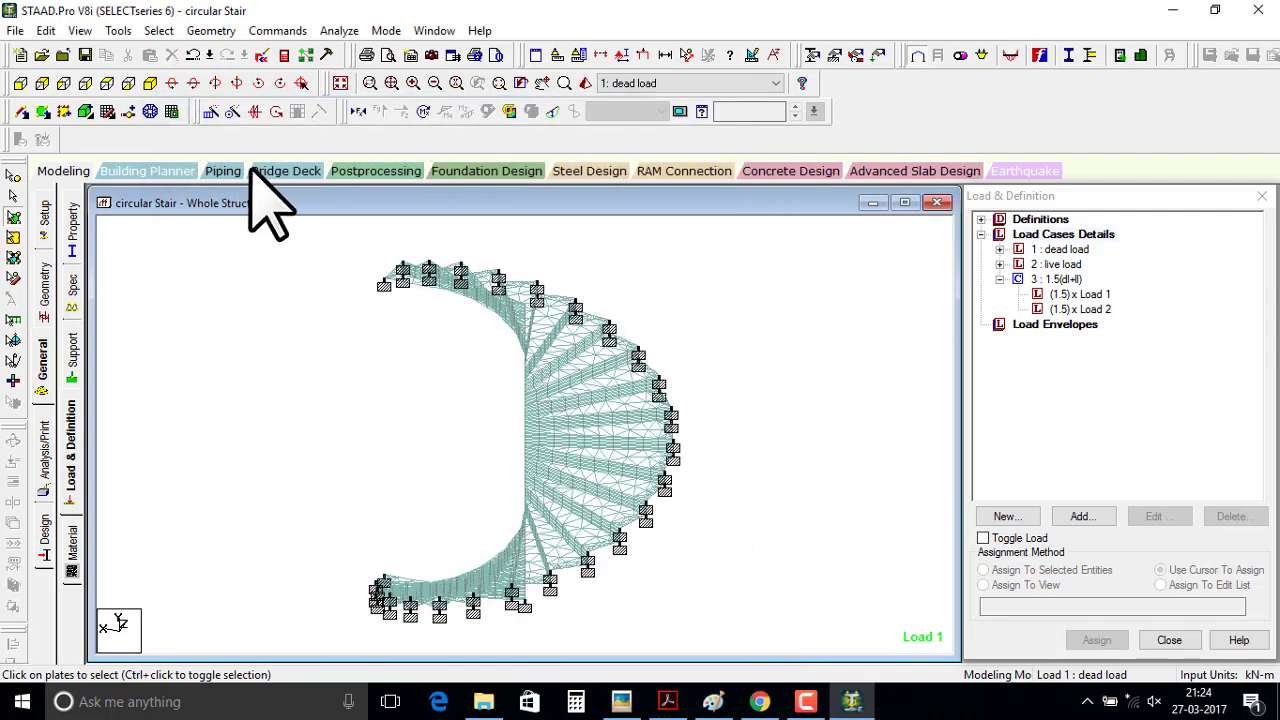
- Display the Max Absolute plate stress contour for load case 3, 1.5(dl+ll)
click(363, 175)
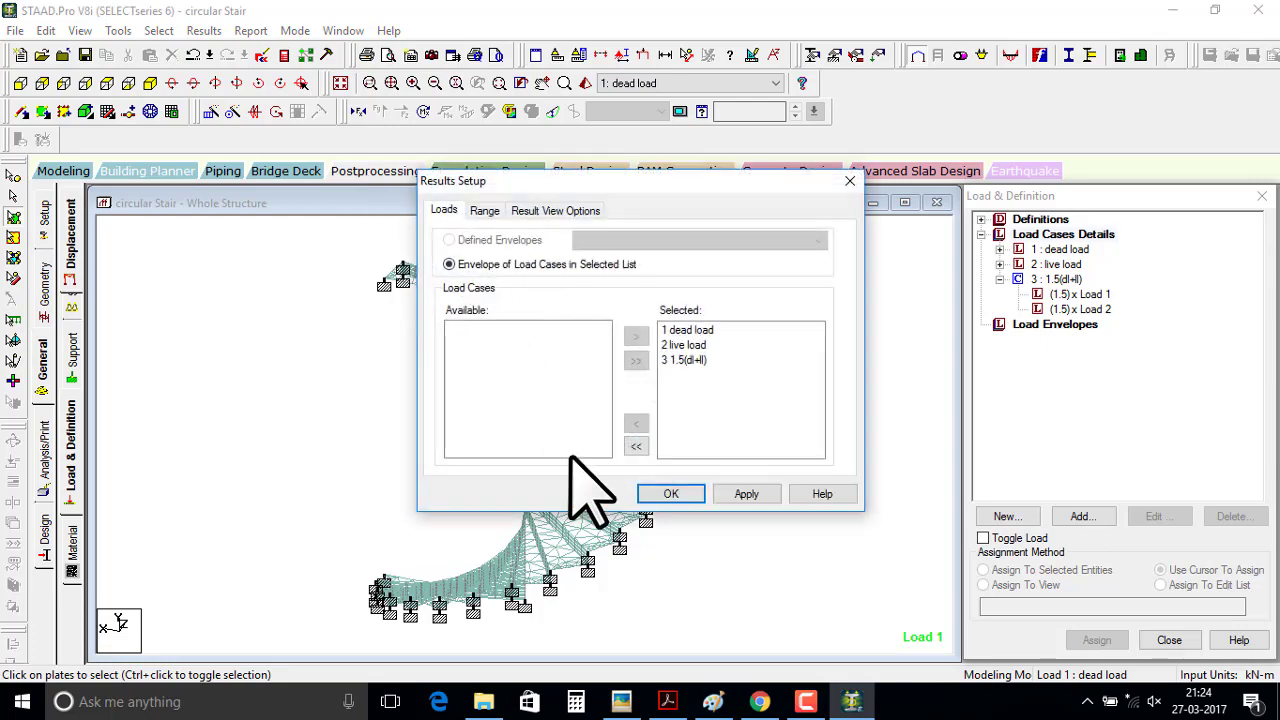
click(660, 490)
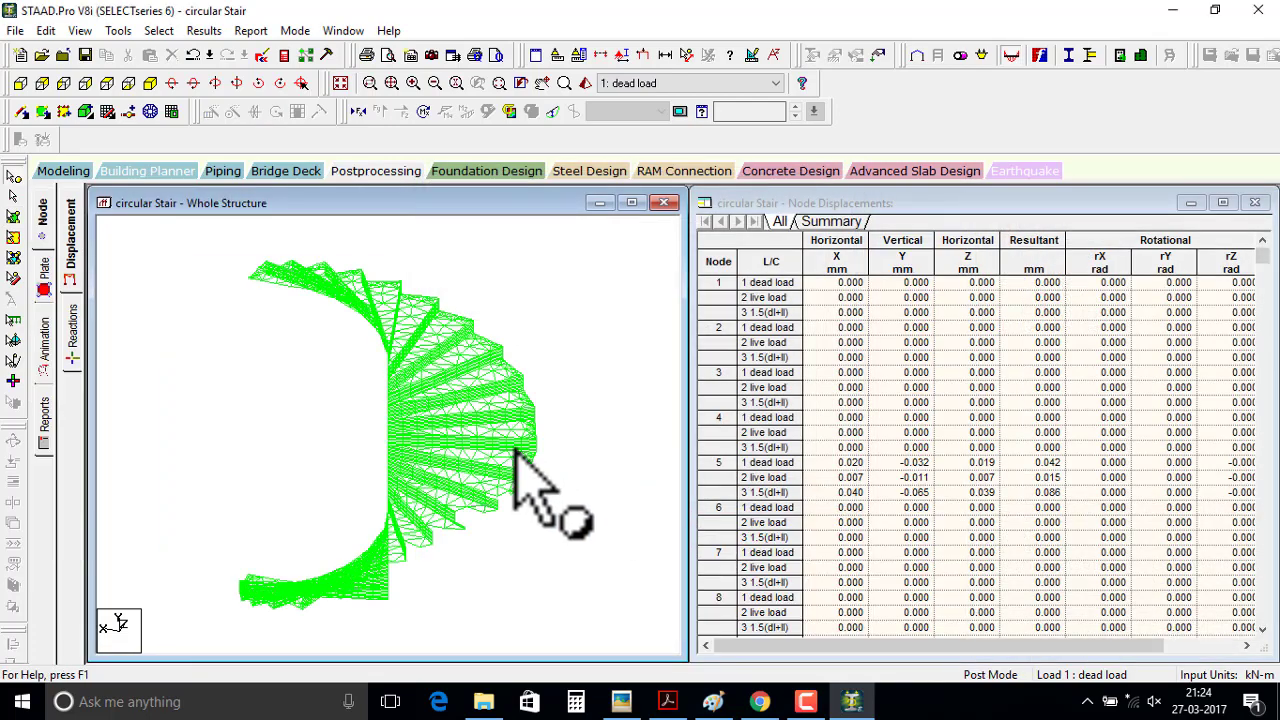
click(44, 272)
click(620, 124)
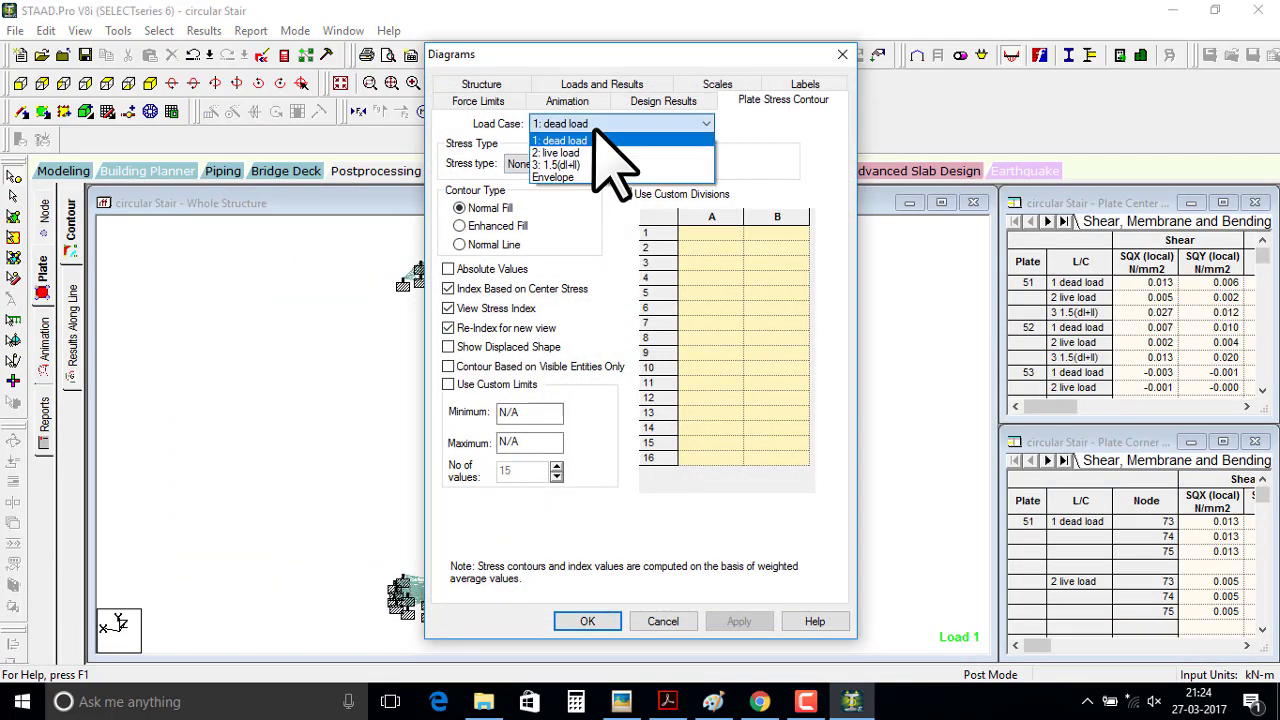
click(585, 163)
click(585, 164)
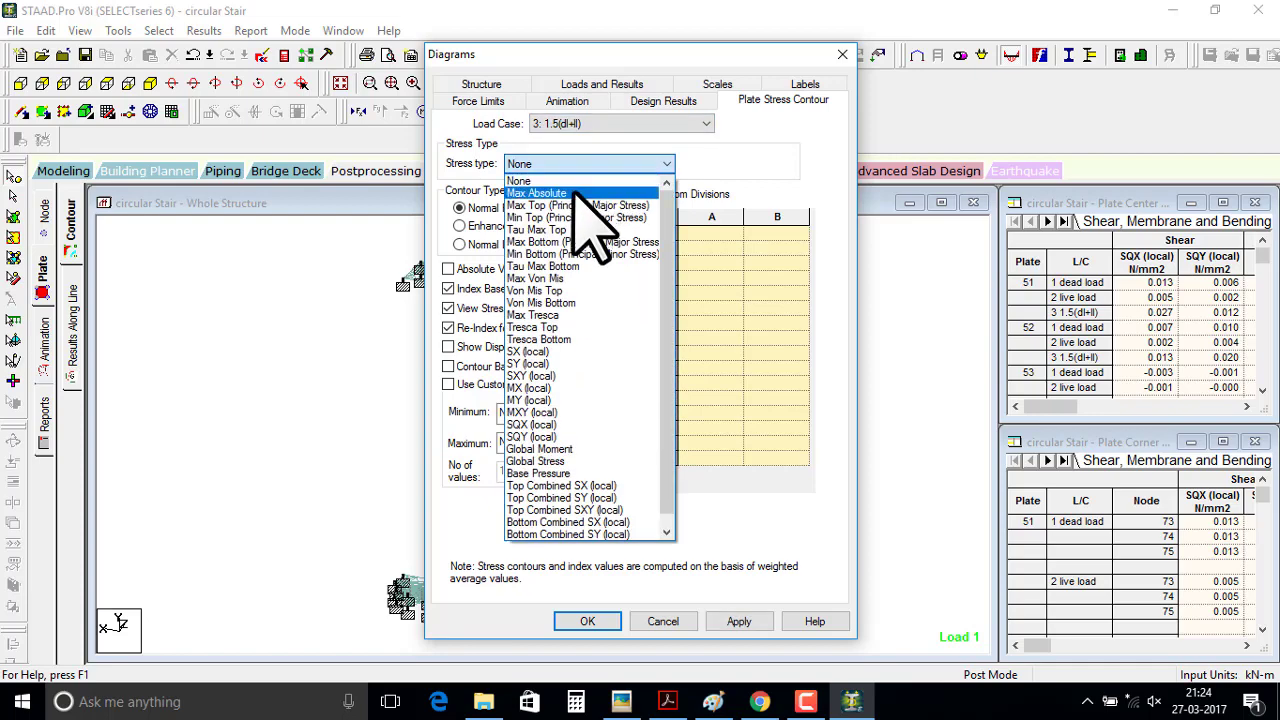
click(540, 193)
click(587, 621)
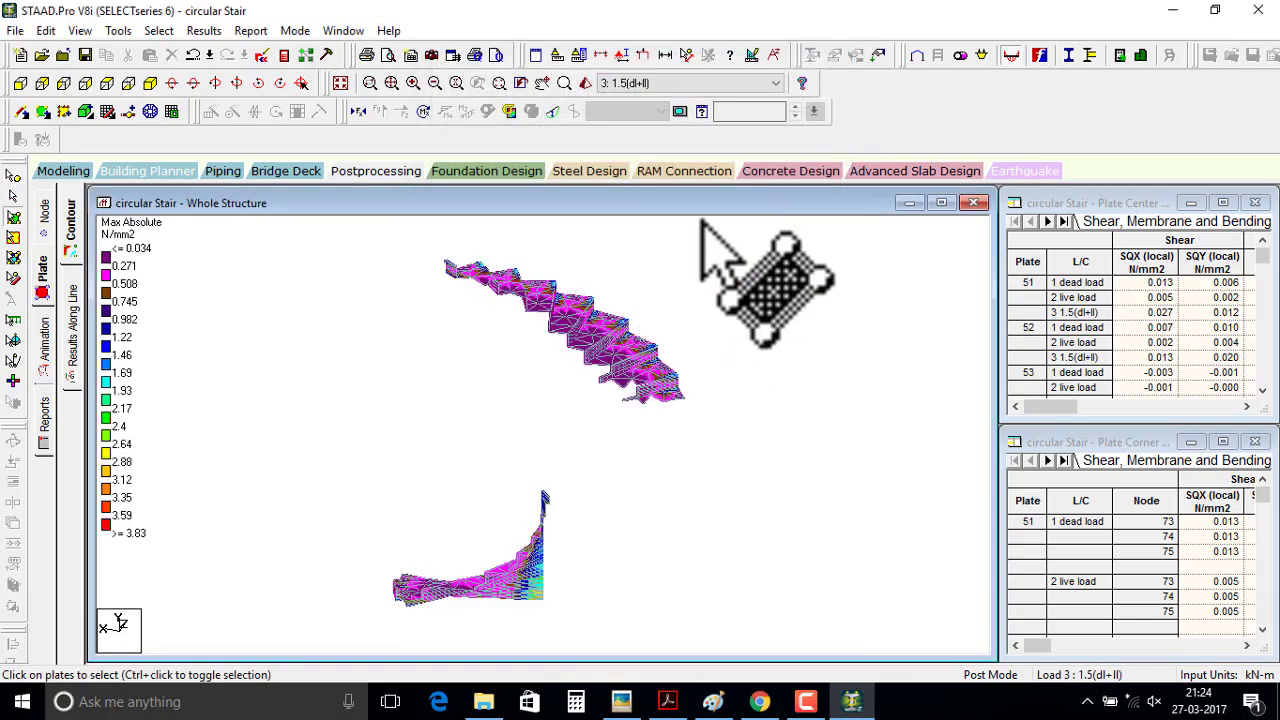
- Maximize the model view, toggle the deflected shape on and off, and start the results animation
click(941, 203)
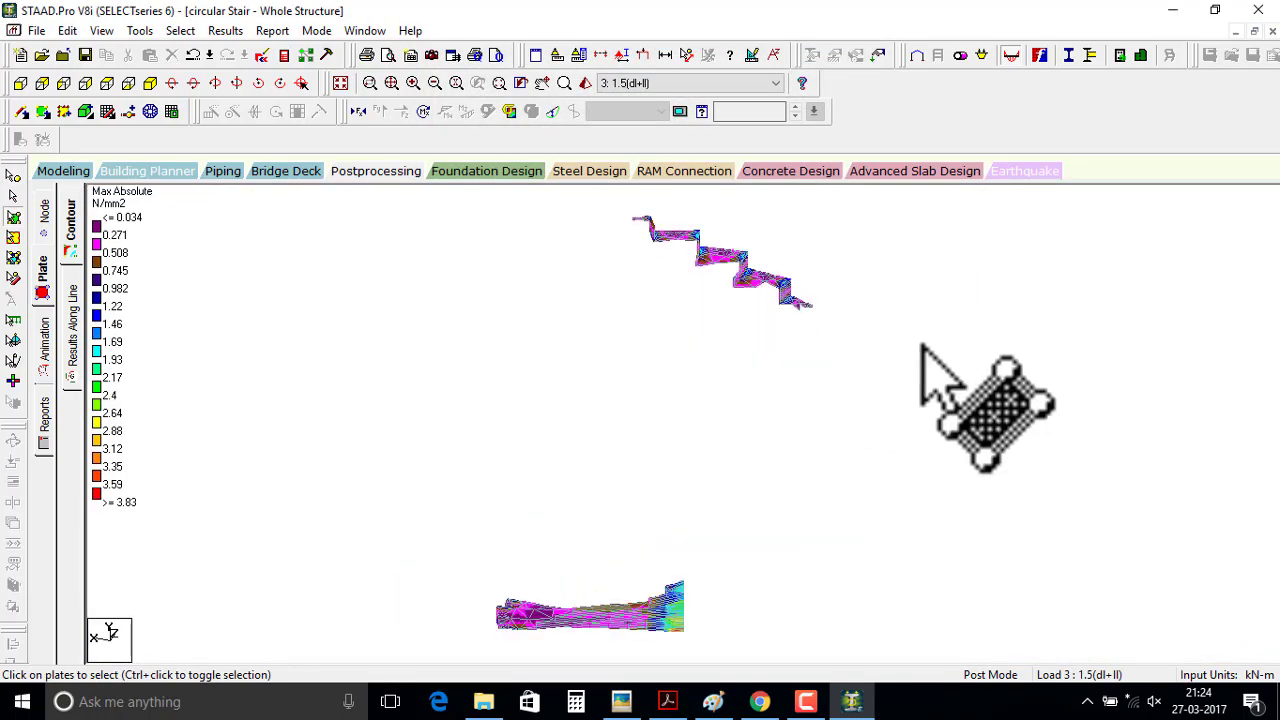
scroll(922, 345, down, 1)
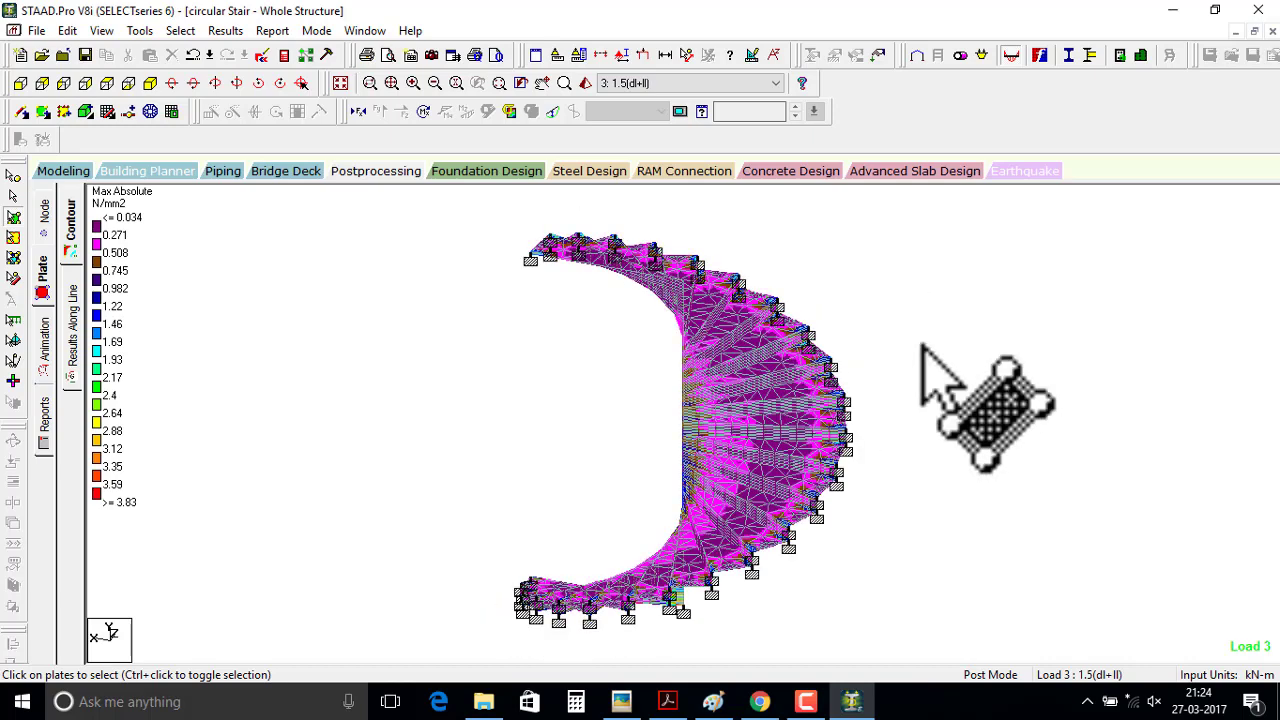
scroll(922, 345, down, 3)
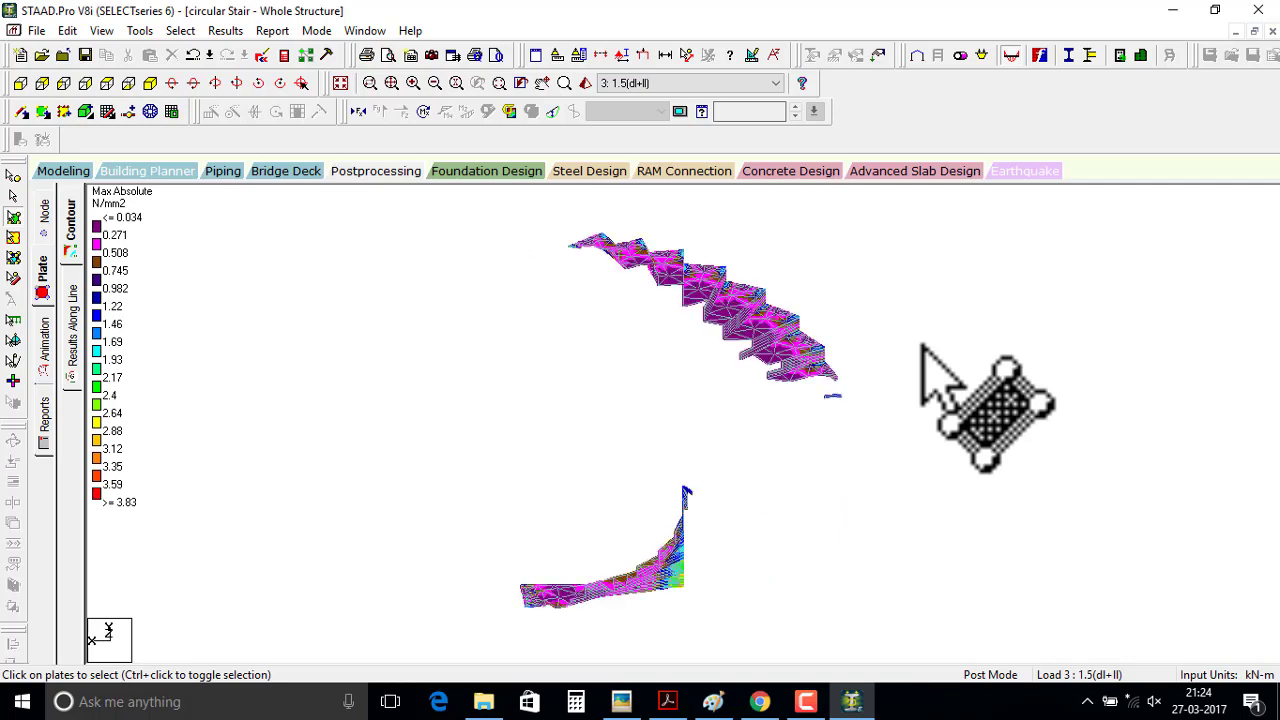
click(553, 111)
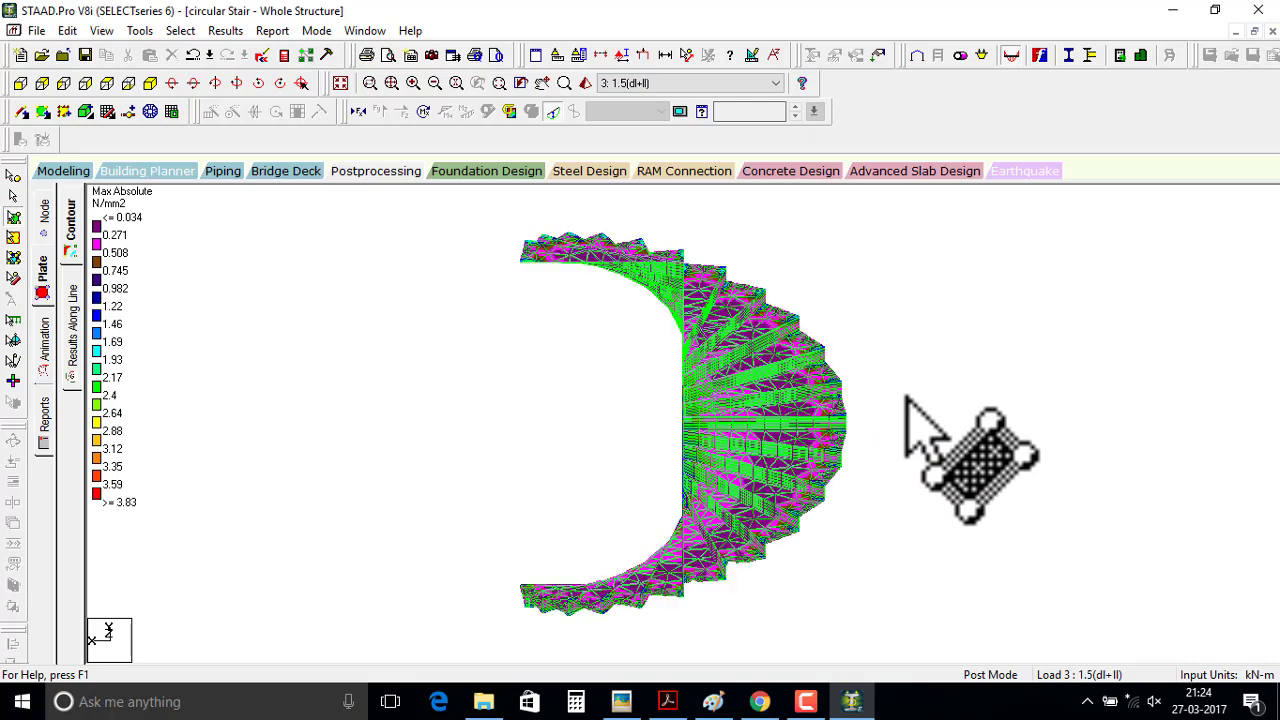
click(552, 111)
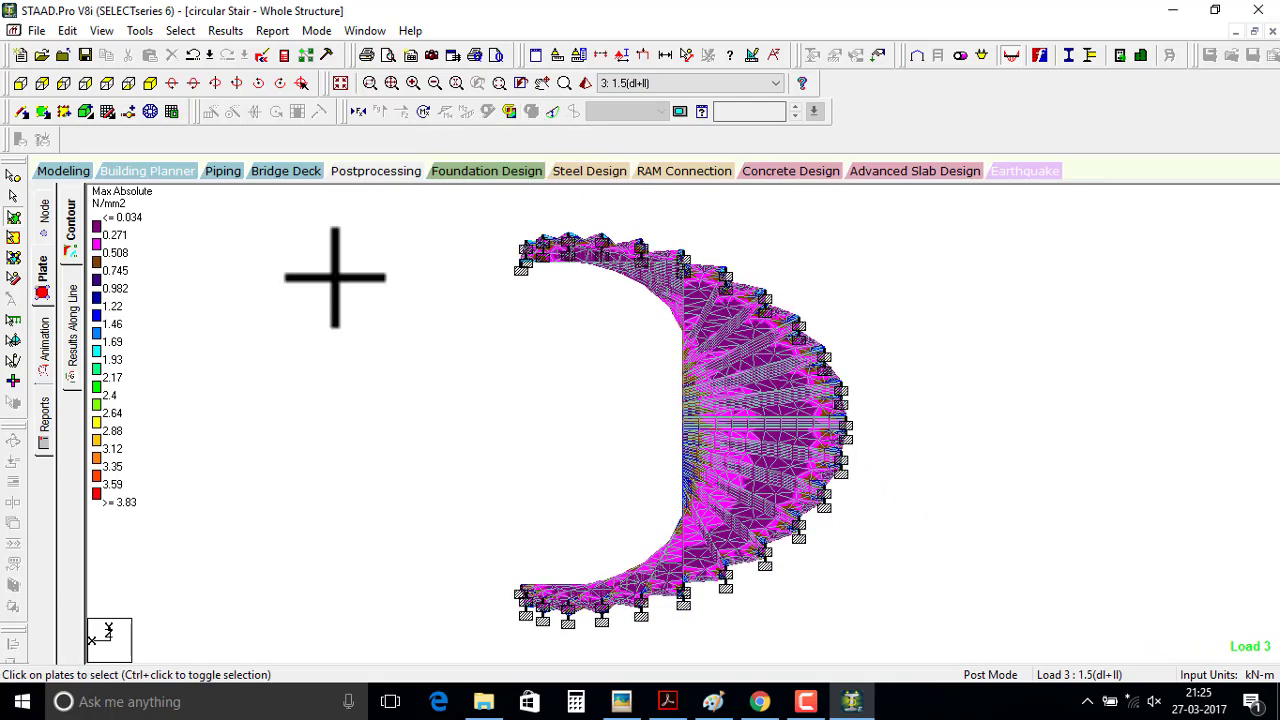
click(423, 111)
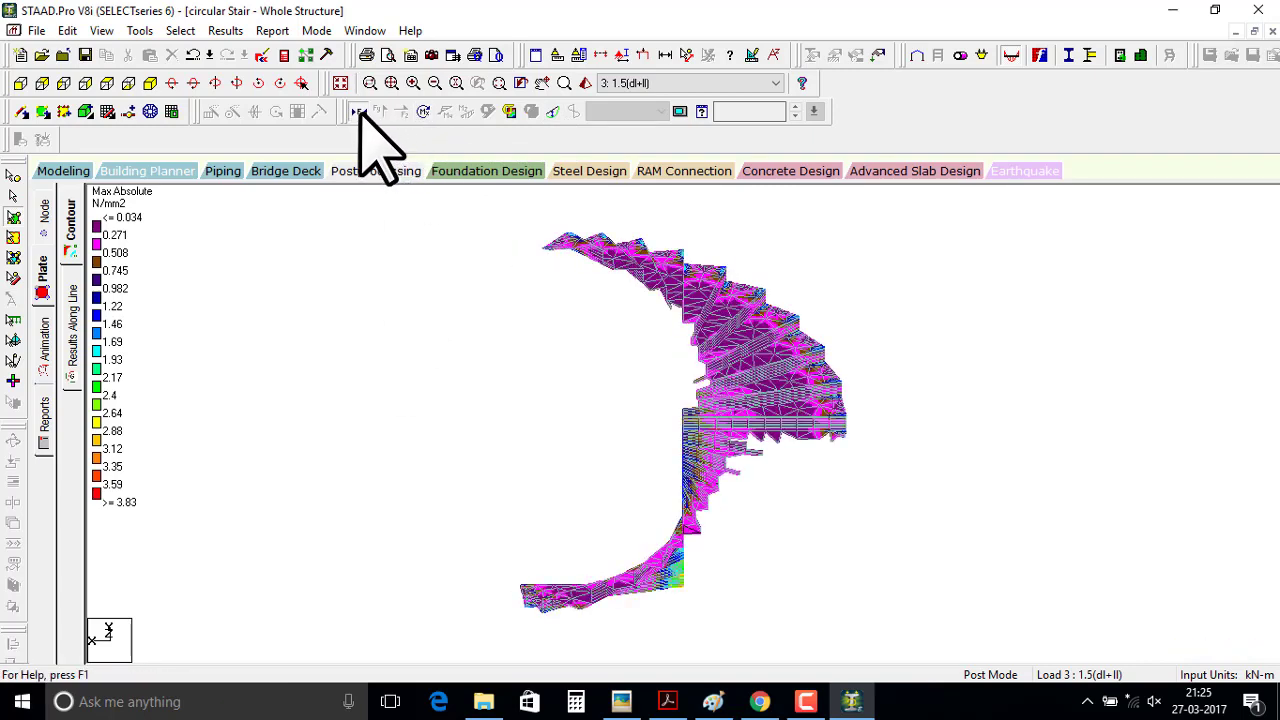
click(679, 112)
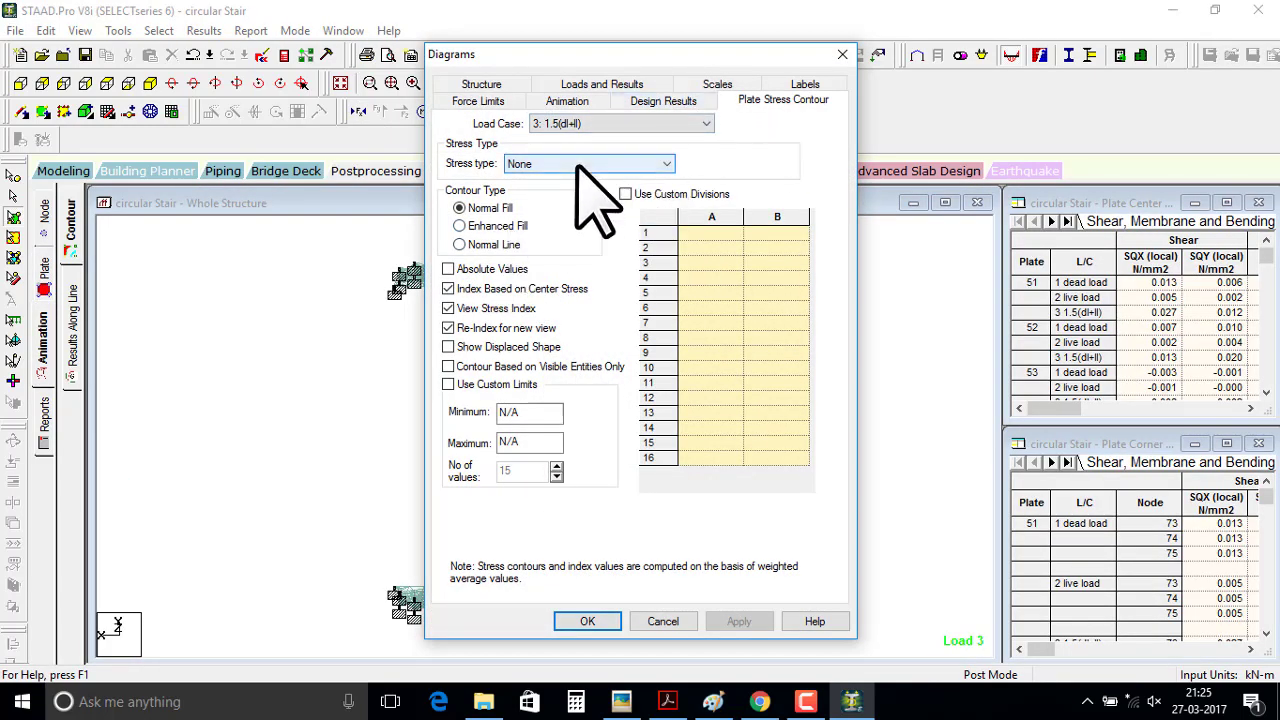
- Play the load case 3 deflection animation with Max Absolute stress, then stop it
click(590, 164)
click(586, 268)
click(588, 620)
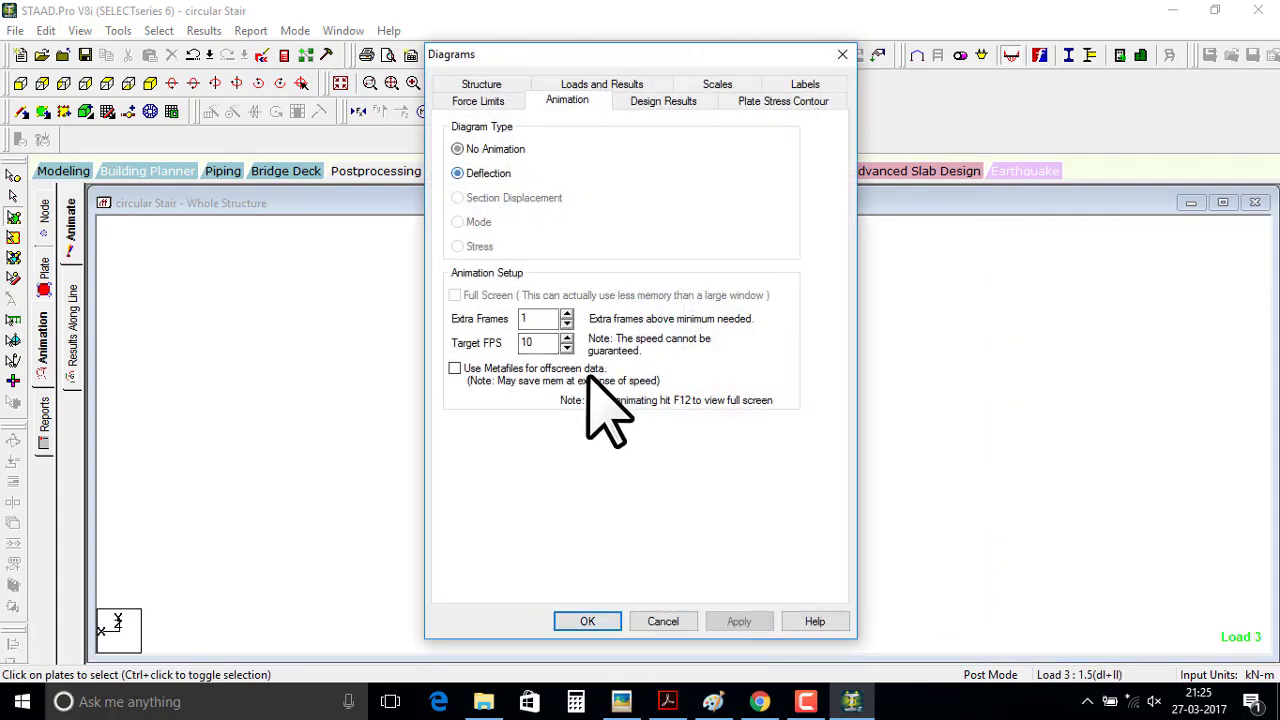
click(590, 621)
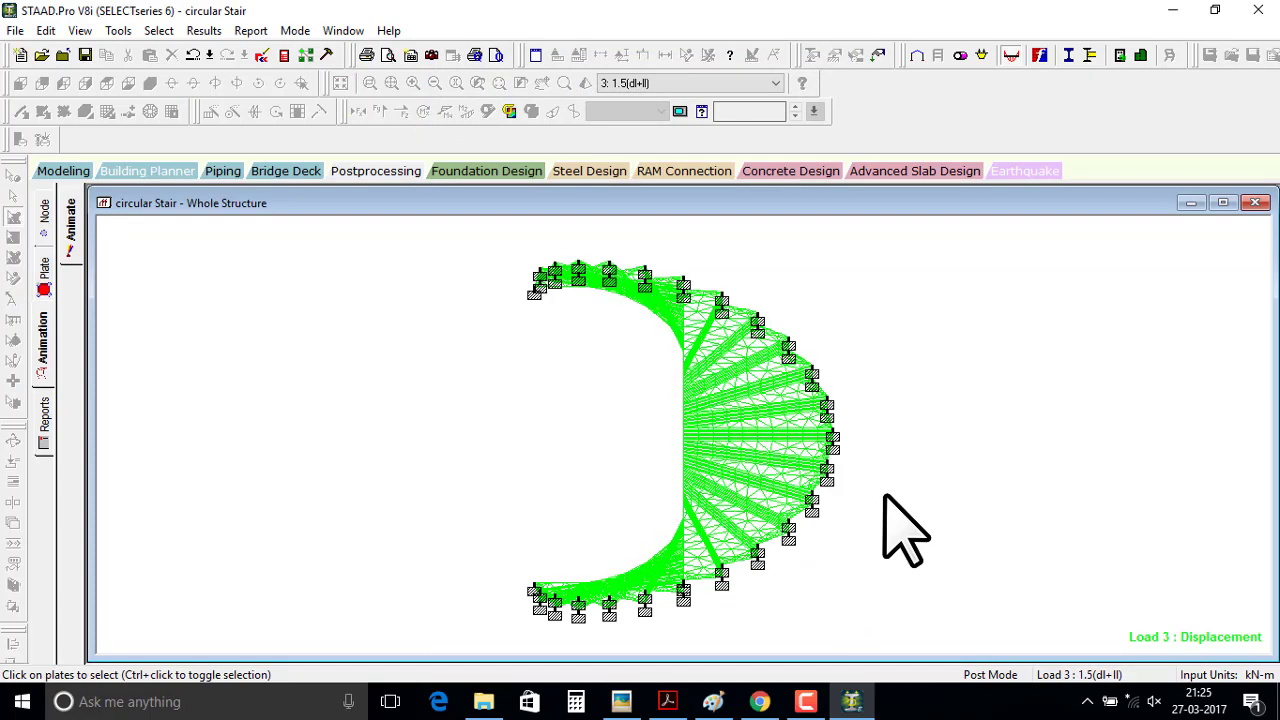
click(900, 465)
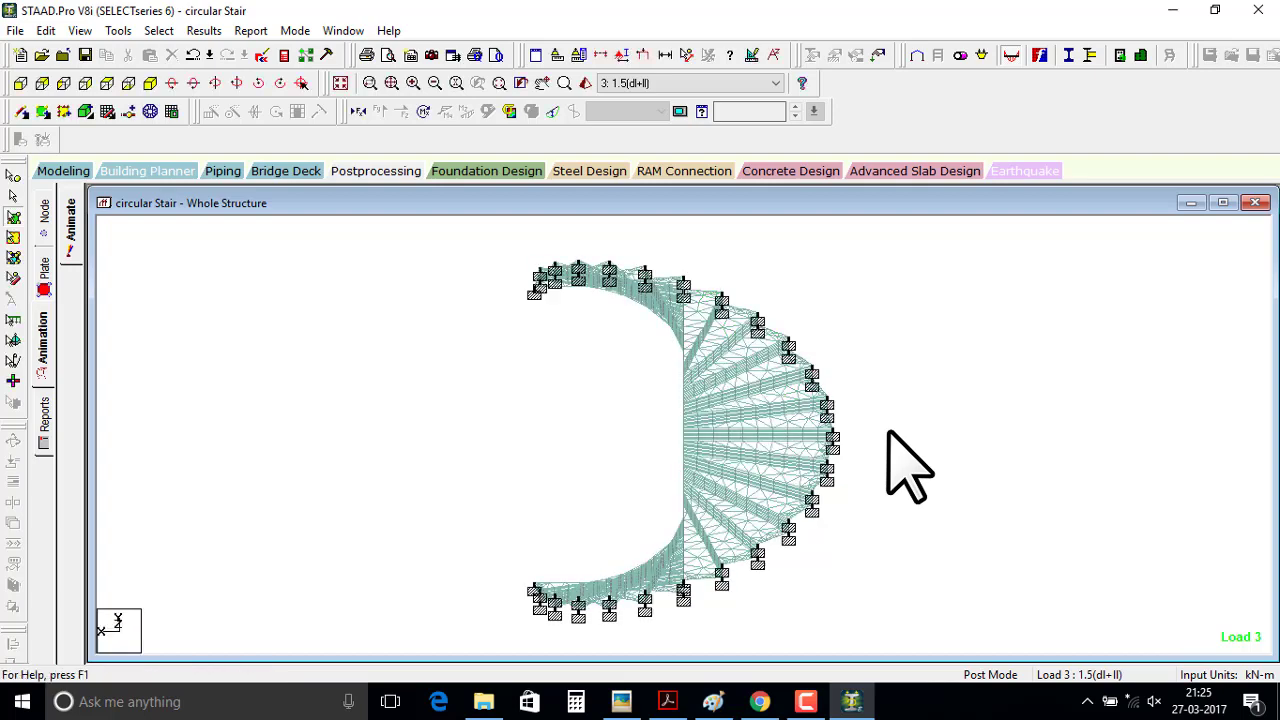
- Show the stair members as Full Sections in the structure diagram settings
right_click(891, 387)
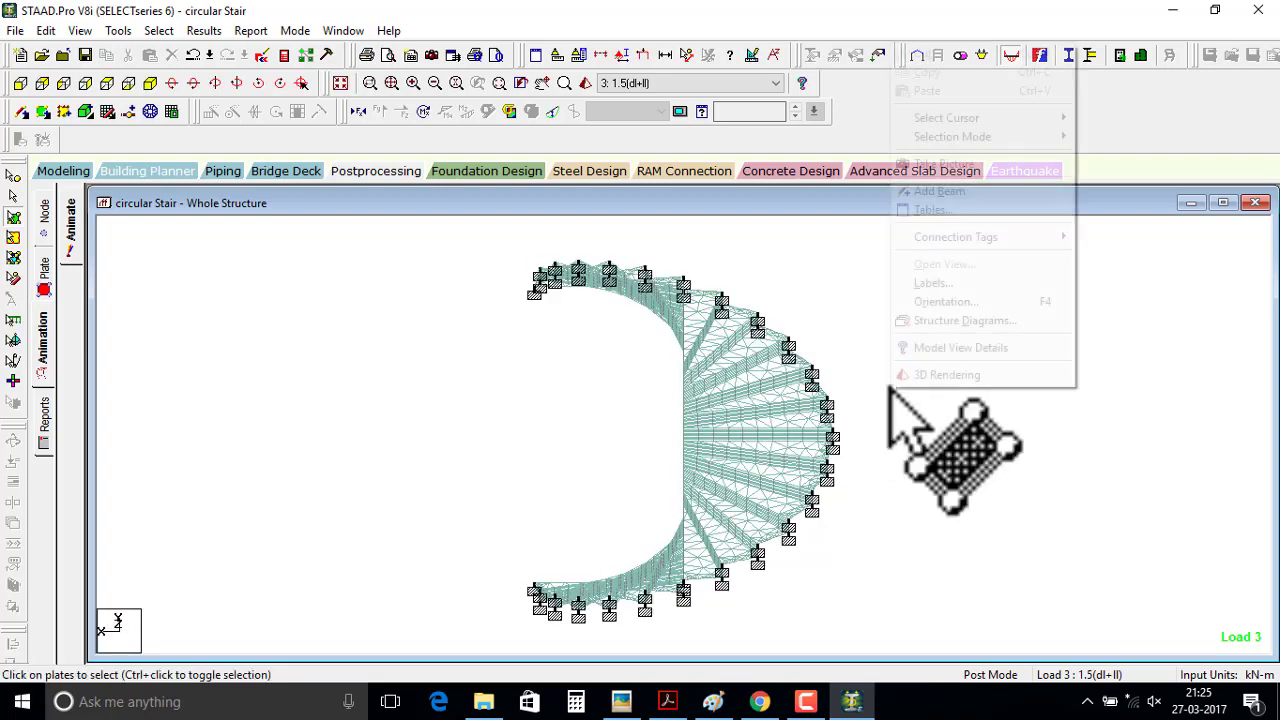
click(935, 324)
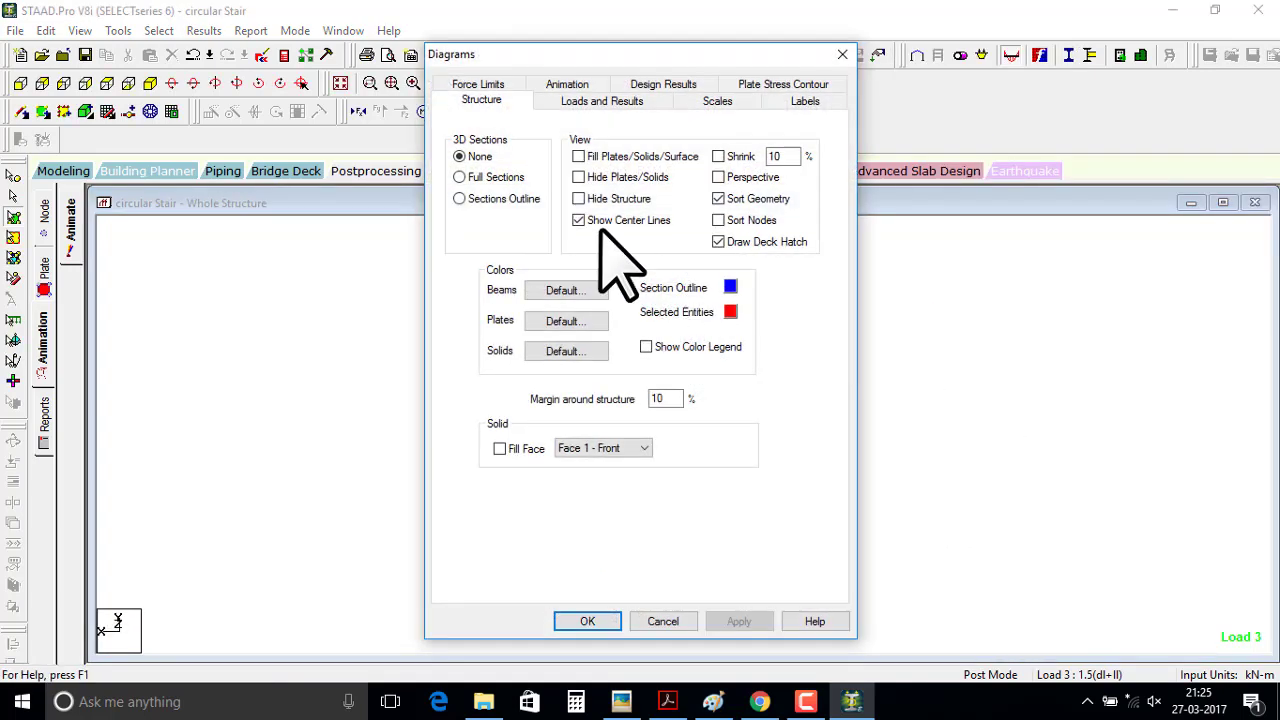
click(497, 180)
click(590, 625)
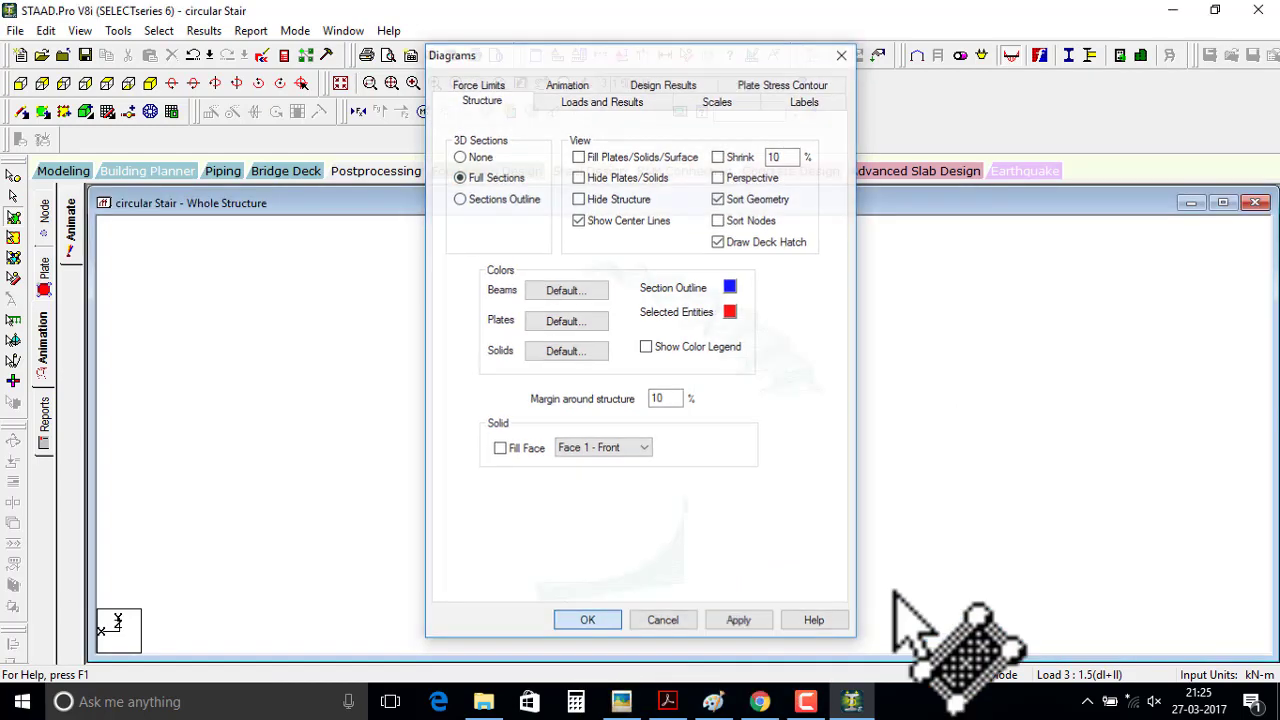